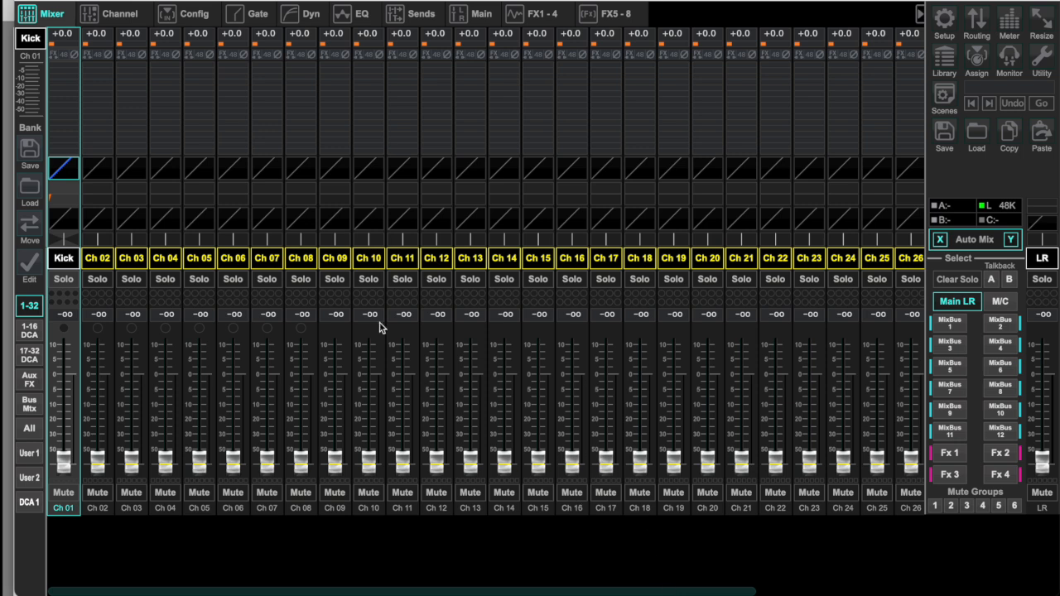
# - Deactivate the gate on the Kick channel and return to the mixer overview
pyautogui.click(64, 169)
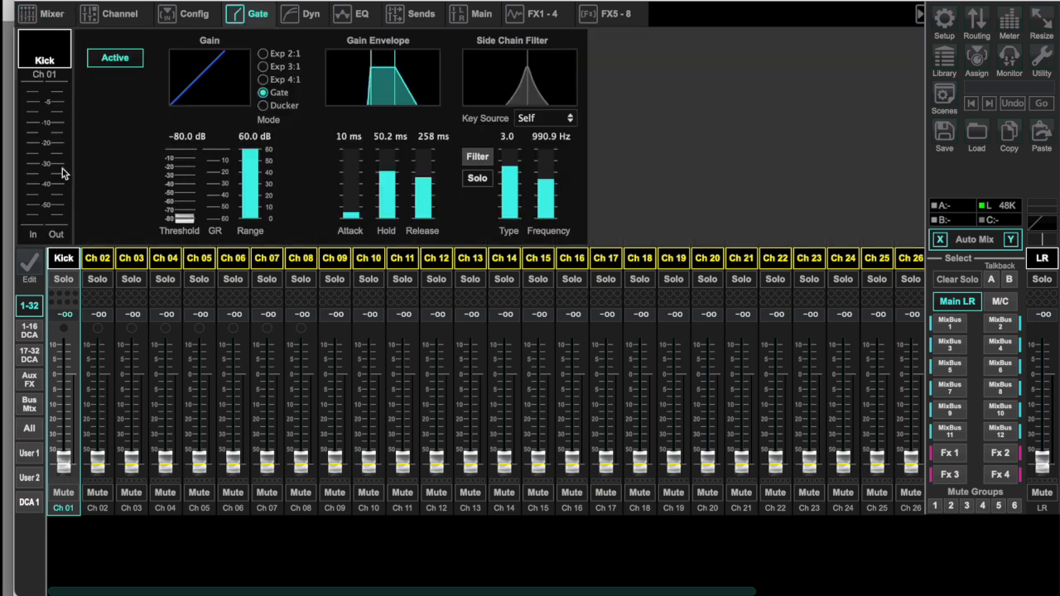
pyautogui.click(120, 60)
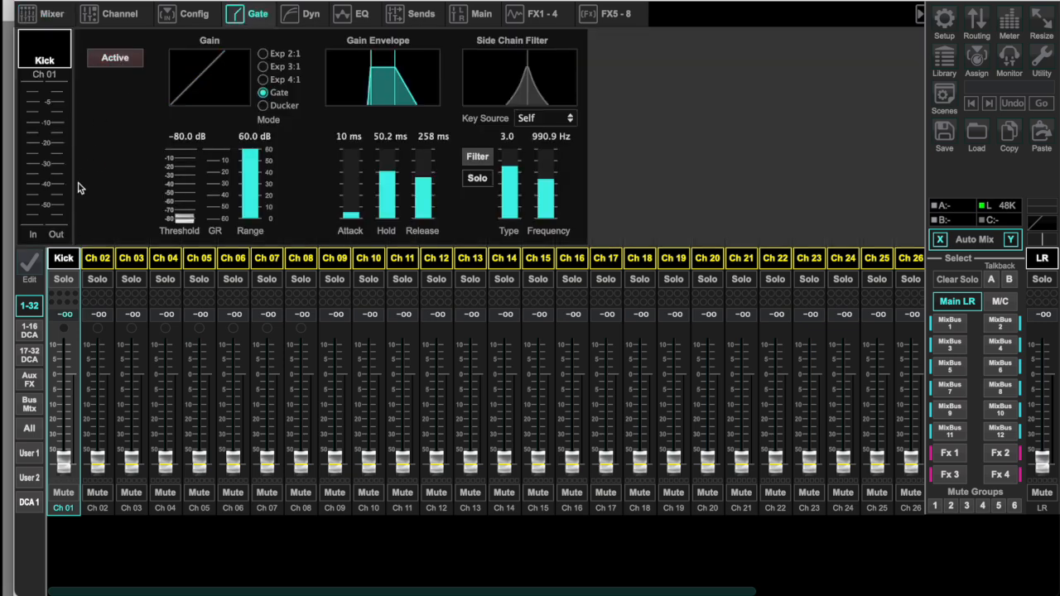
pyautogui.click(55, 16)
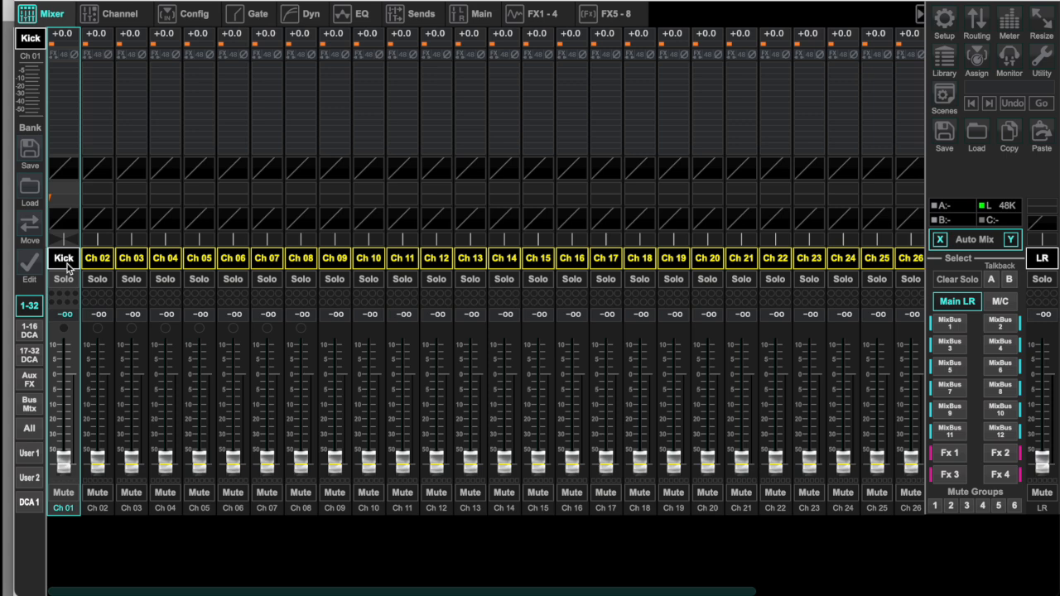
# - Review the stage plot document's input list, and move the mixer window aside so the list stays visible
pyautogui.click(8, 267)
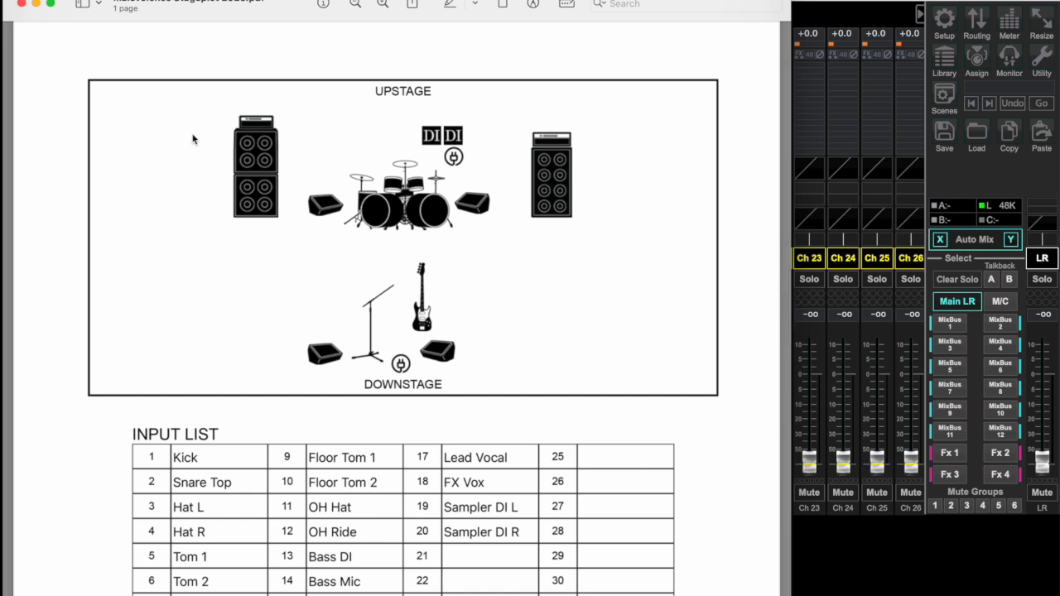
pyautogui.scroll(-3, 538, 267)
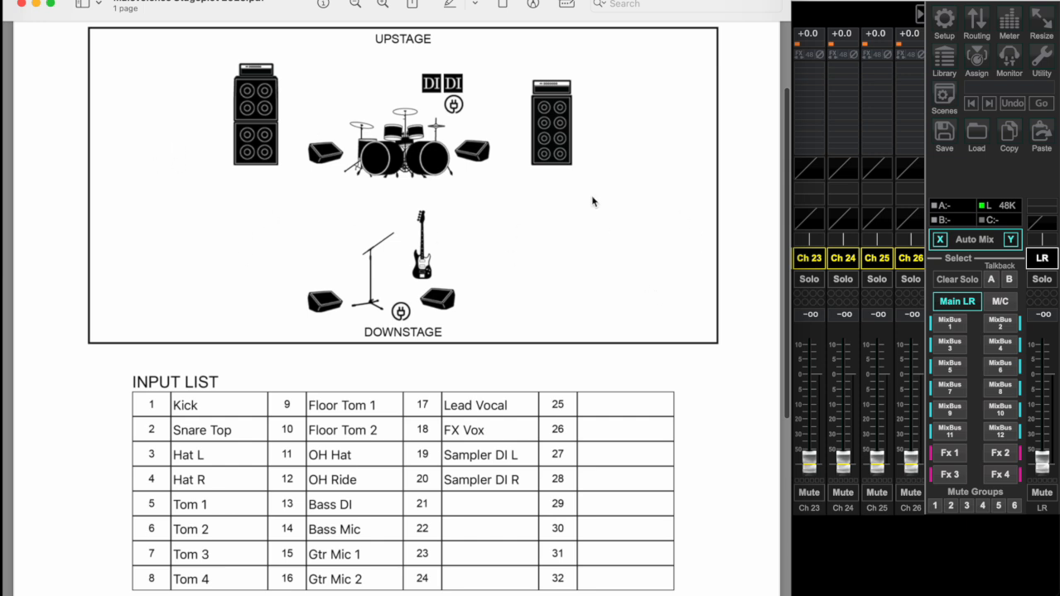
pyautogui.scroll(-2, 488, 266)
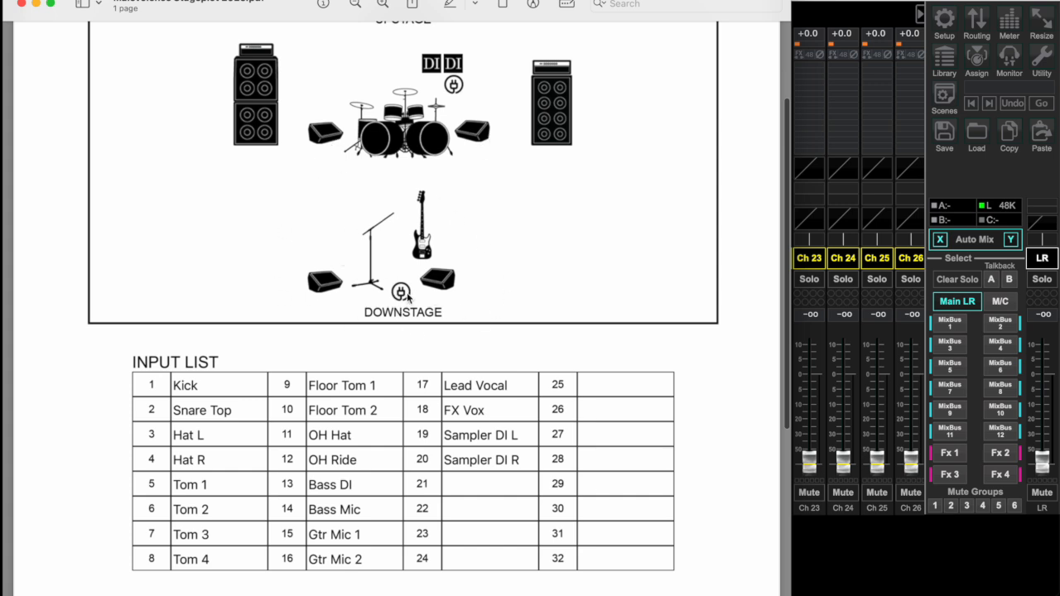
pyautogui.scroll(-5, 497, 265)
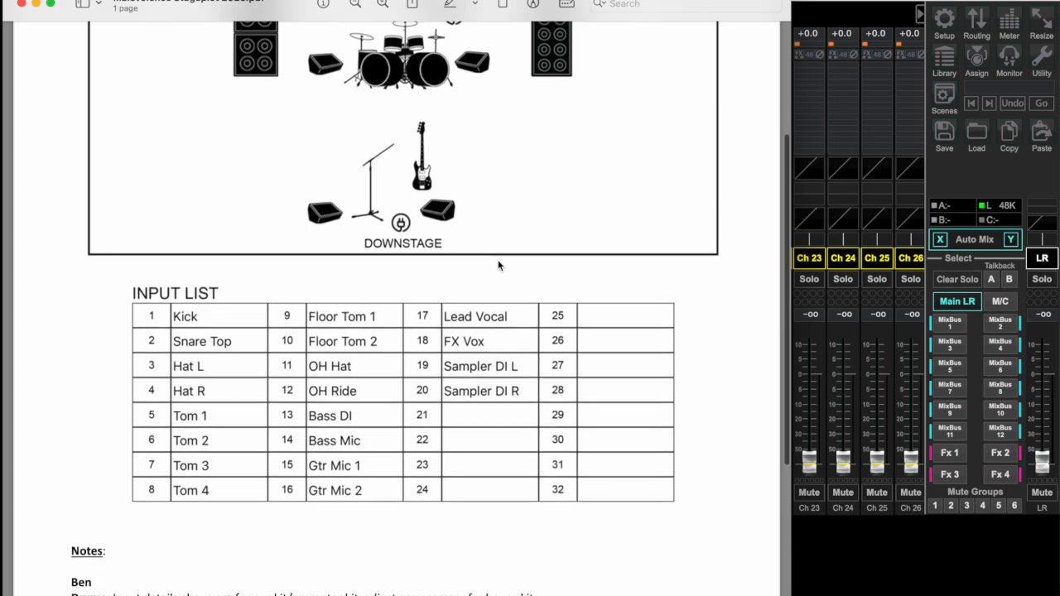
pyautogui.scroll(-5, 498, 265)
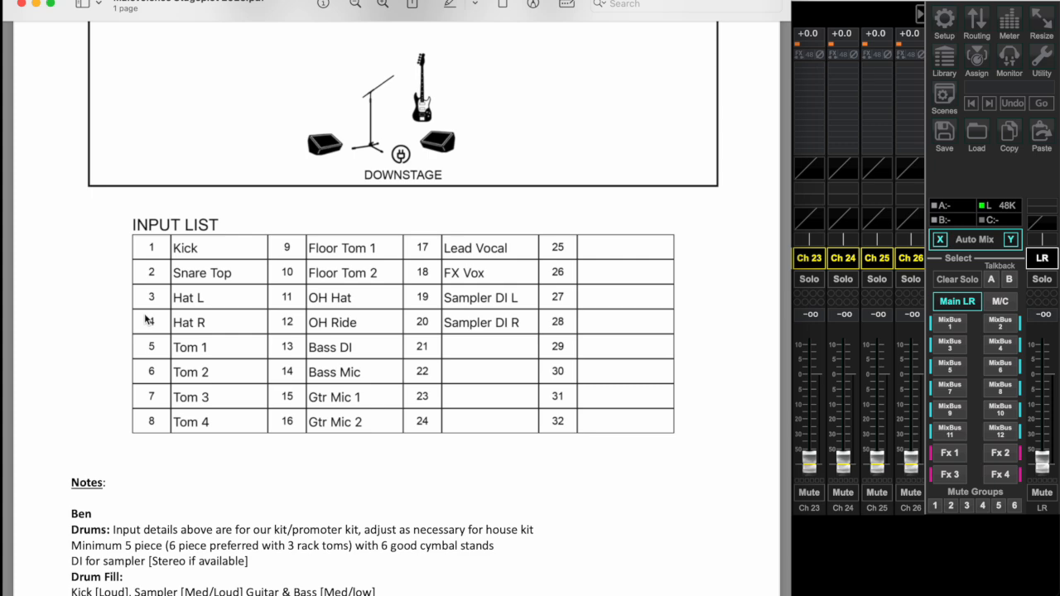
pyautogui.scroll(-6, 378, 434)
pyautogui.scroll(12, 370, 497)
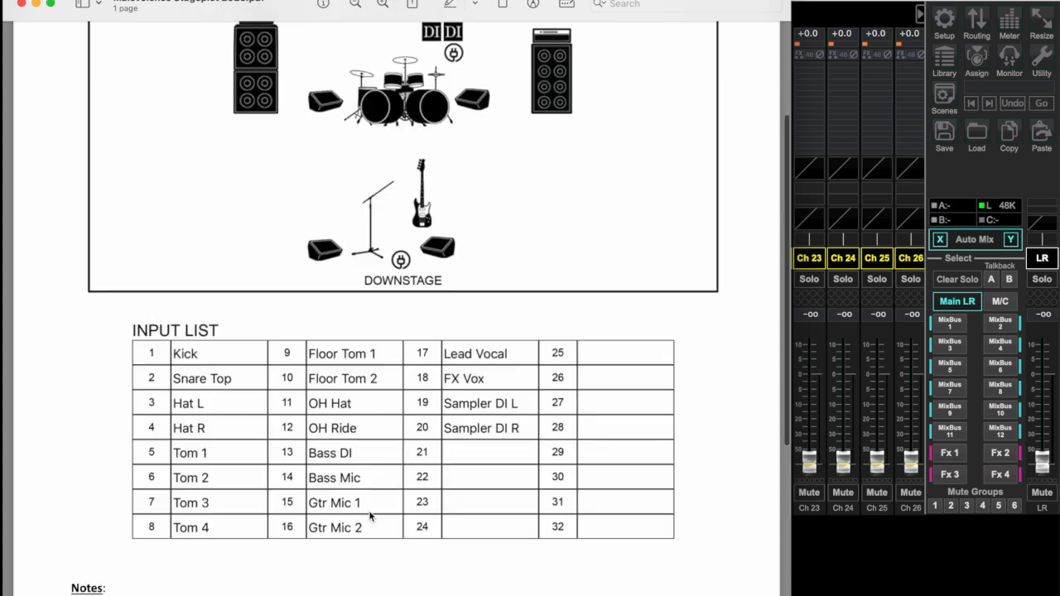
pyautogui.click(846, 128)
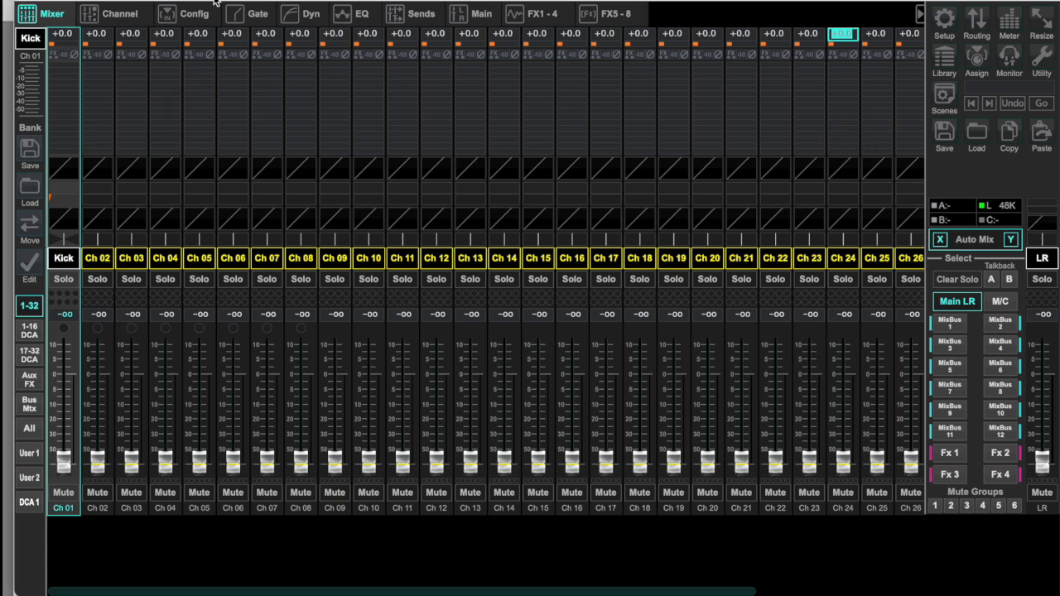
pyautogui.moveTo(214, 4); pyautogui.dragTo(473, 4)
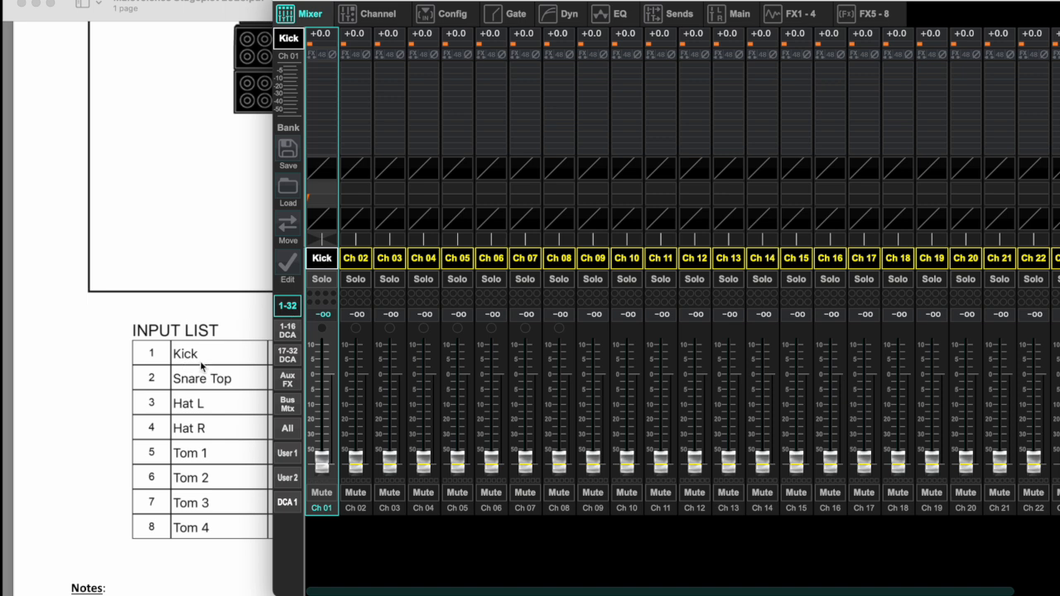
# - Name channel 2 Snare and give the Snare and Kick labels red text
pyautogui.click(357, 261)
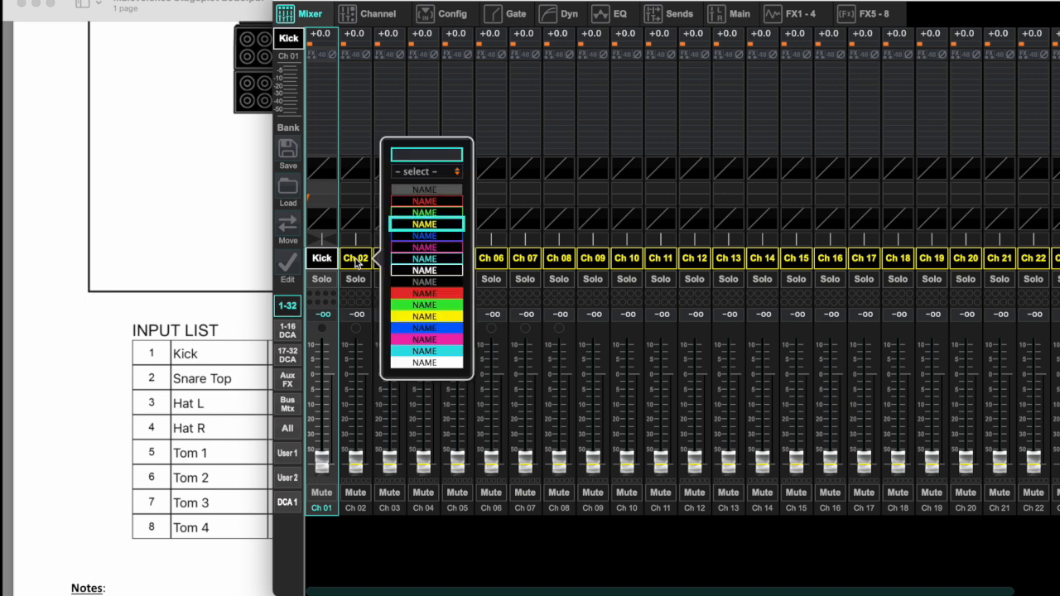
pyautogui.click(357, 262)
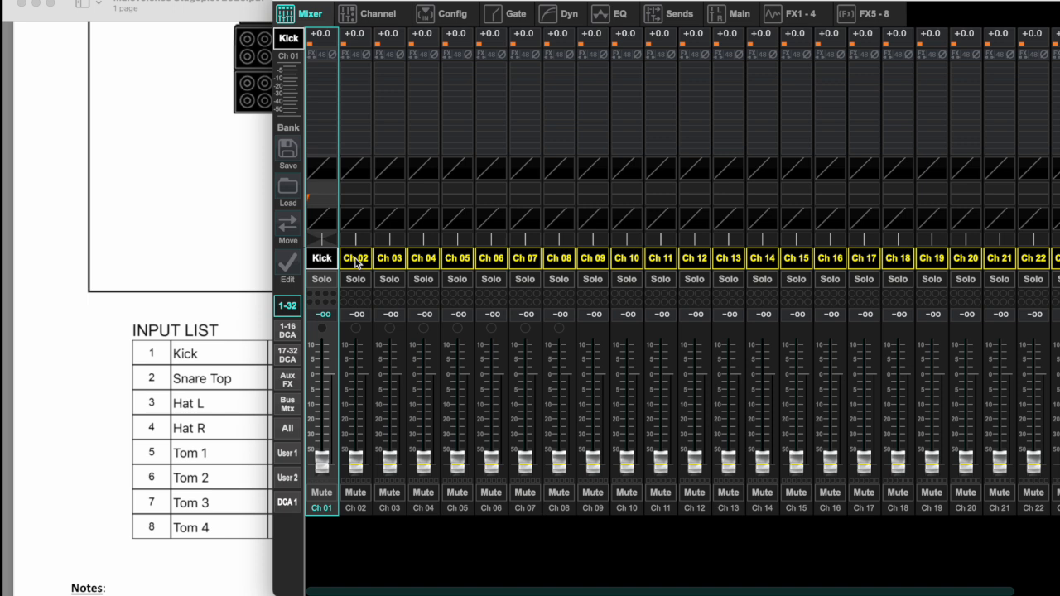
pyautogui.click(357, 262)
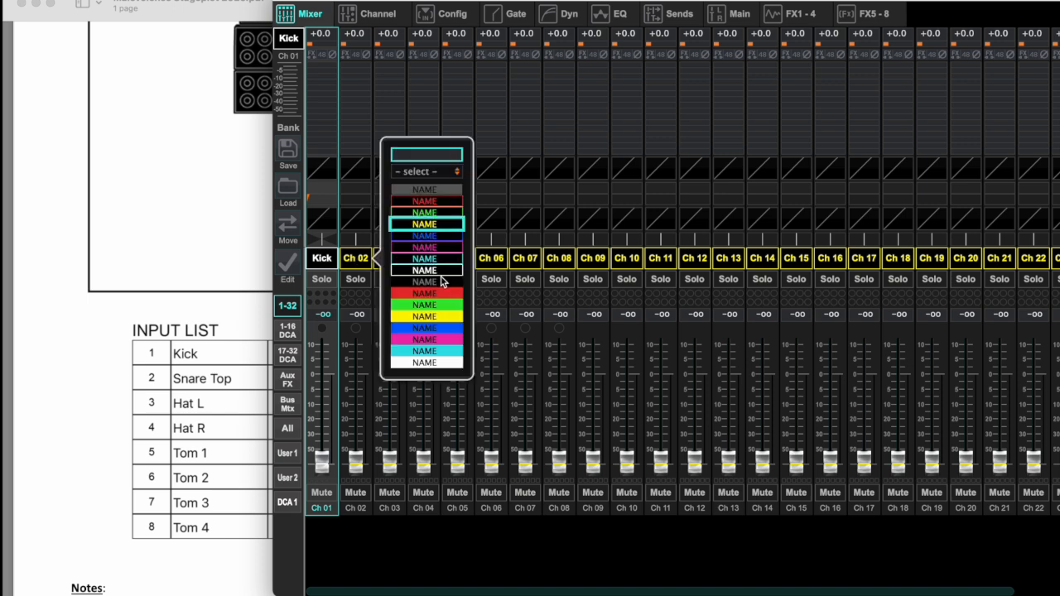
pyautogui.write('Snare')
pyautogui.click(421, 203)
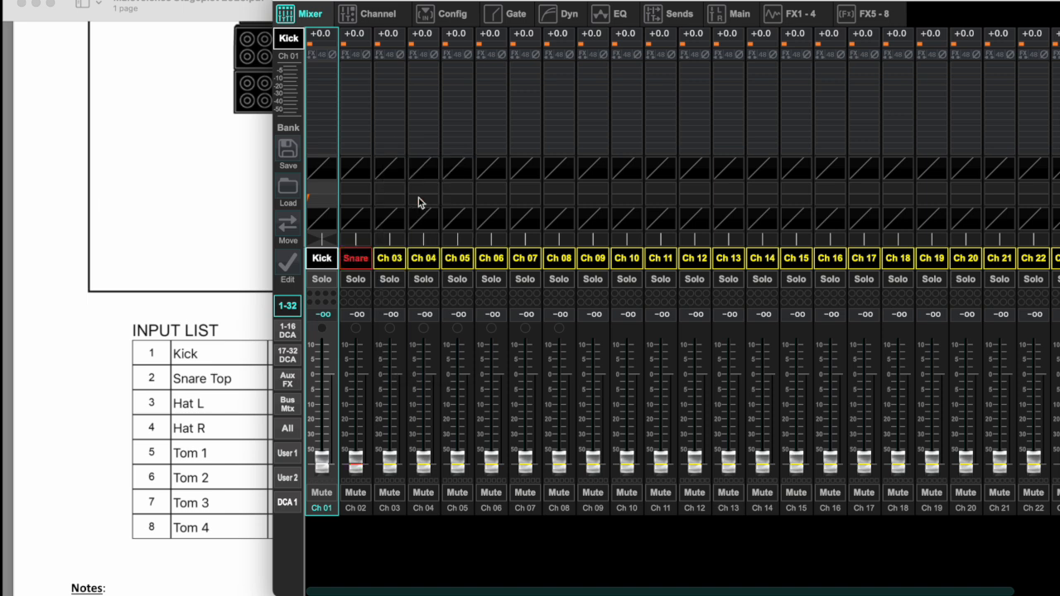
pyautogui.click(323, 261)
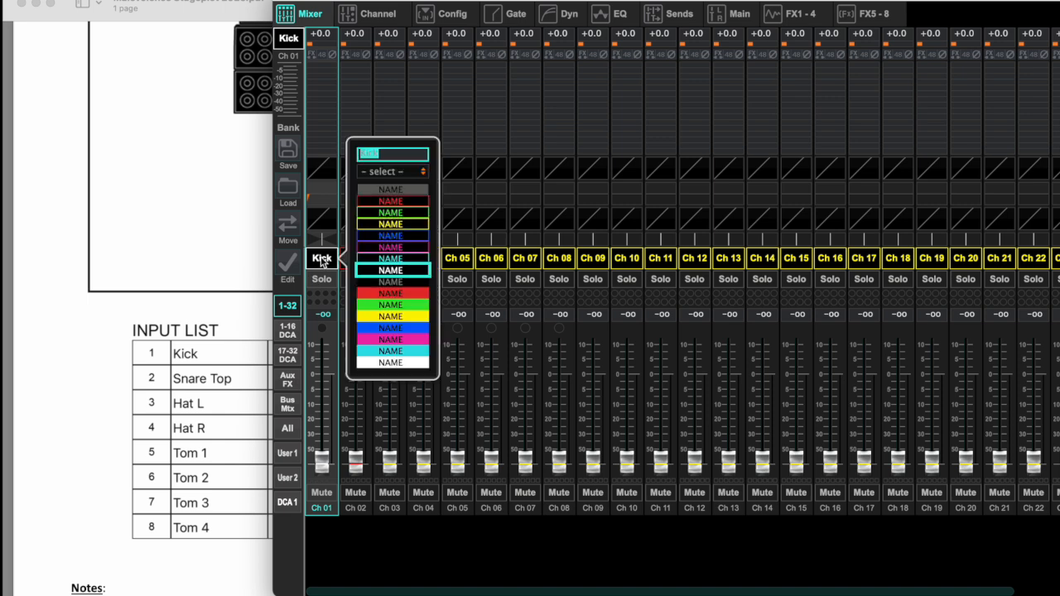
pyautogui.click(400, 205)
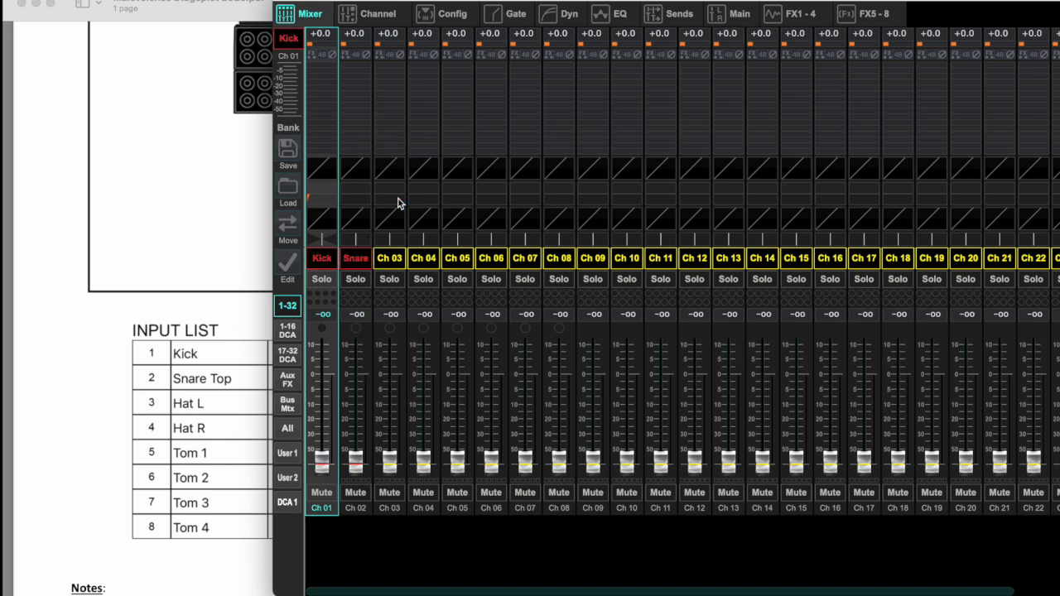
# - Name channel 3 Hat L and set its label to red text
pyautogui.click(386, 260)
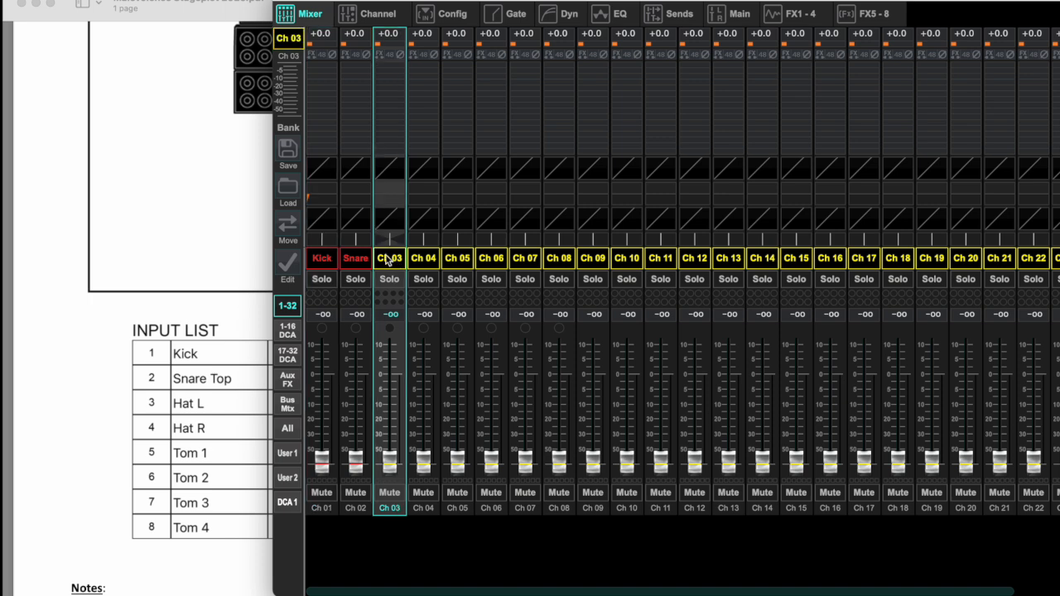
pyautogui.click(401, 262)
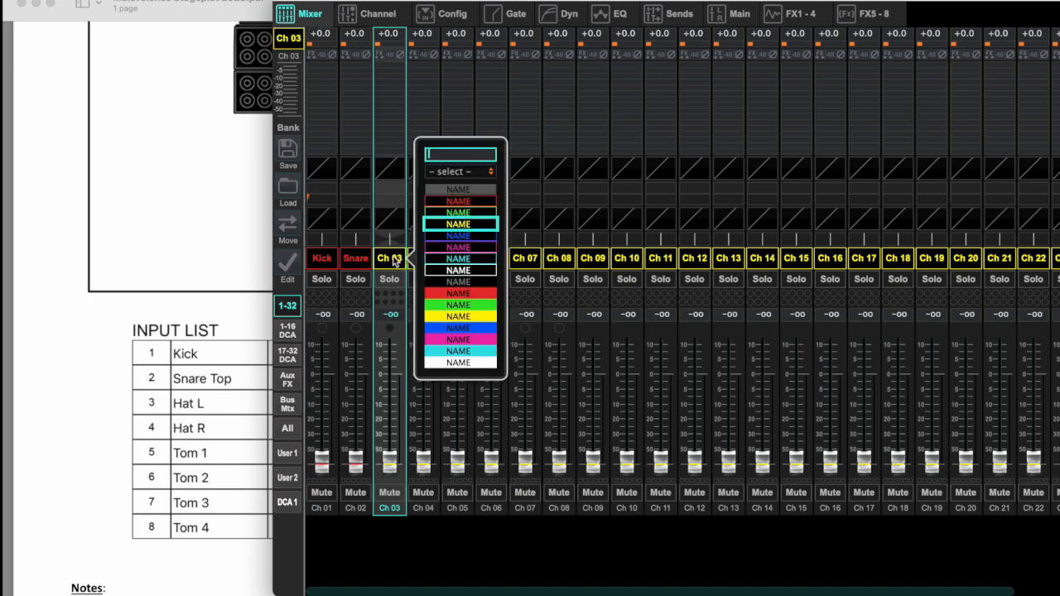
pyautogui.write('Hat L')
pyautogui.click(458, 202)
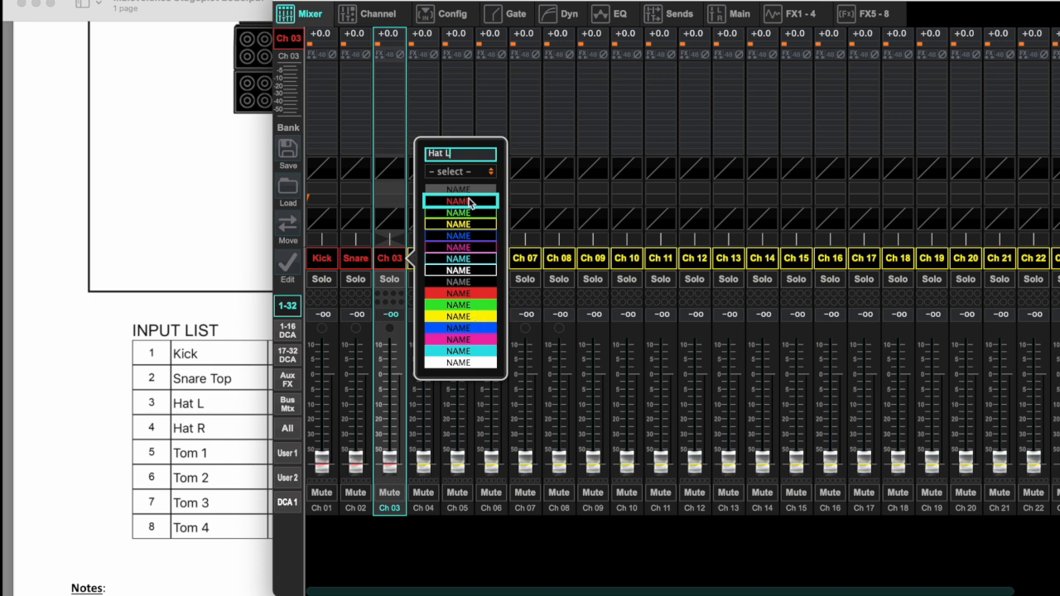
pyautogui.press('Return')
# - Give channel 4 a red label named Hat R, and correct channel 3's name to Hat L
pyautogui.click(423, 260)
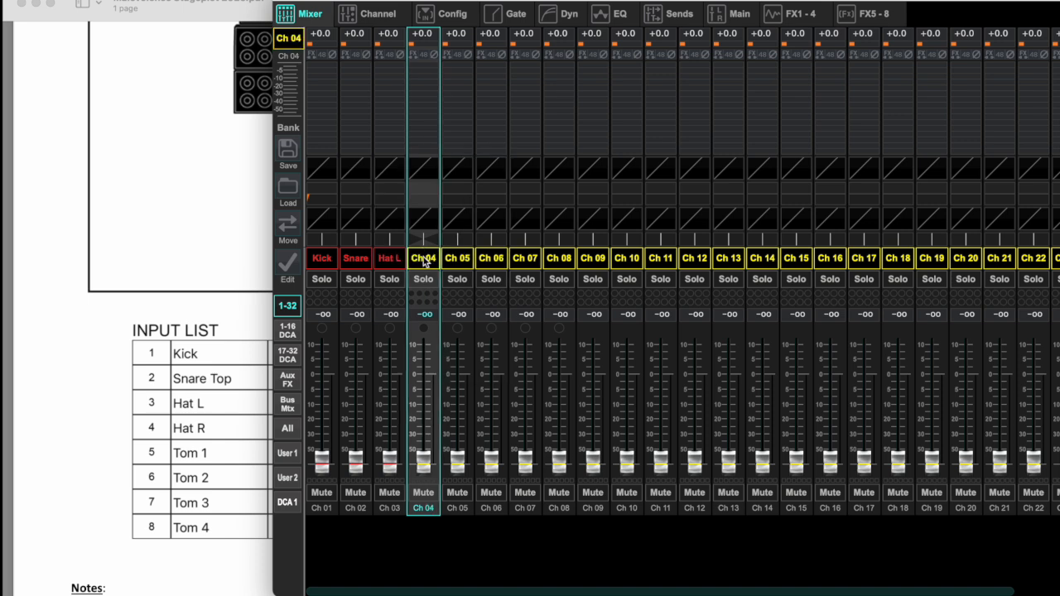
pyautogui.click(424, 260)
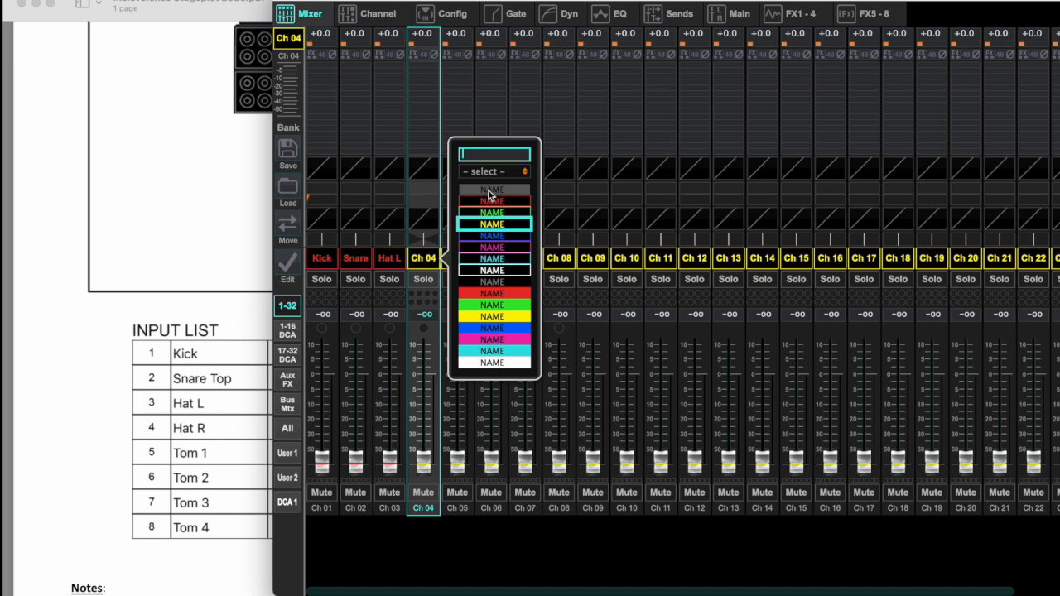
pyautogui.write('Hat L')
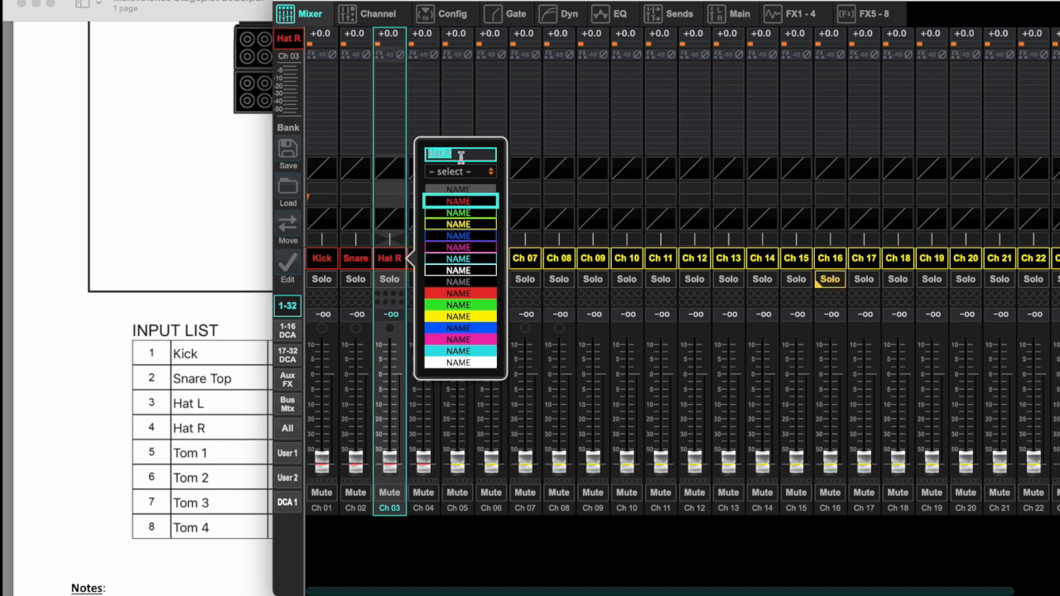
pyautogui.click(461, 157)
pyautogui.write('L')
pyautogui.press('Return')
pyautogui.click(424, 263)
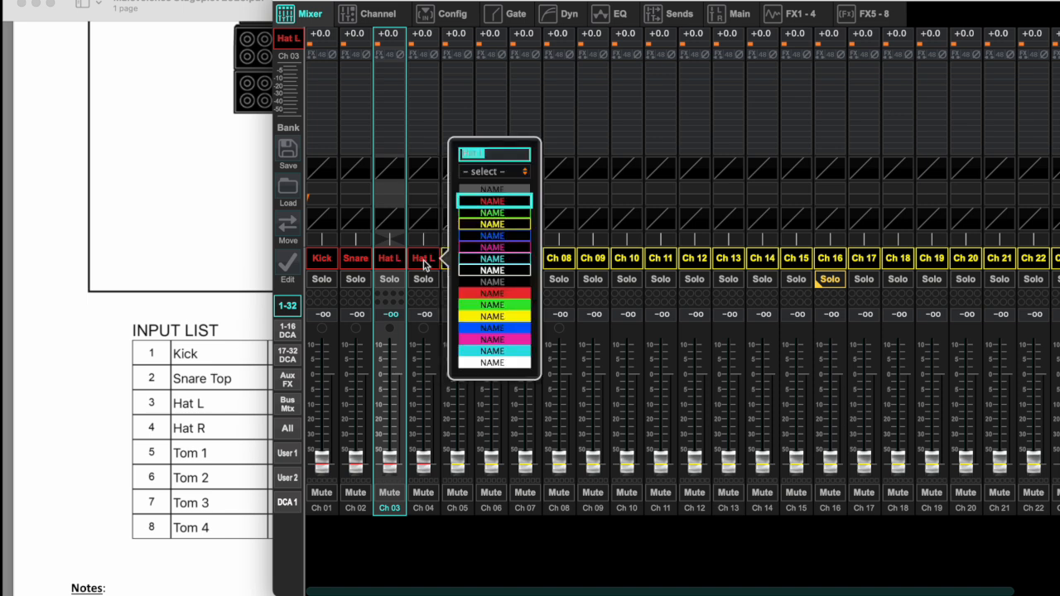
pyautogui.click(499, 158)
pyautogui.write('R')
pyautogui.press('Return')
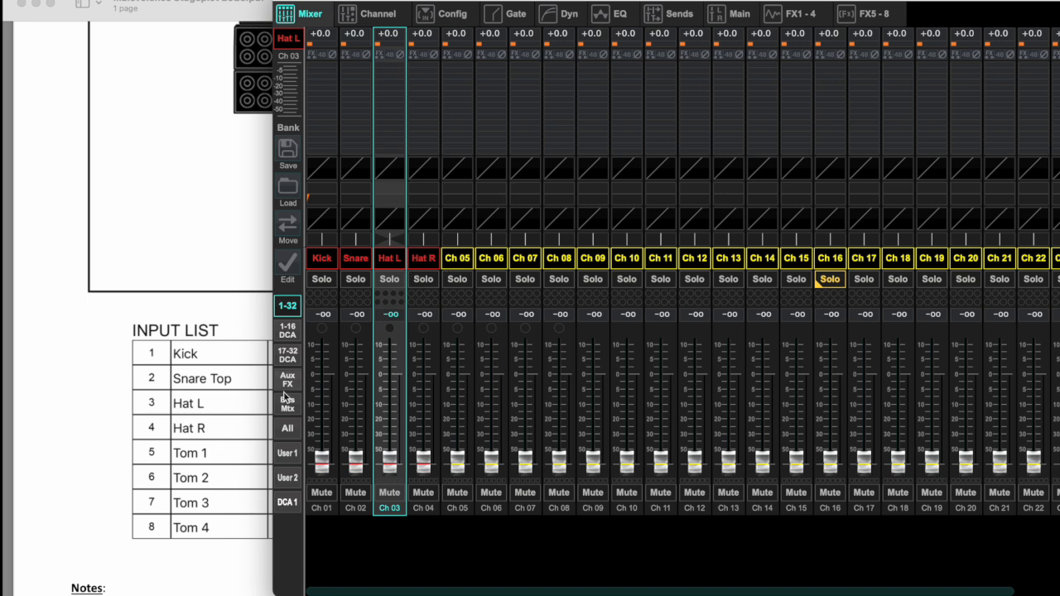
# - Name channels 5 to 11 Tom 1, Tom 2, Tom 3, Tom 4, Floor 1, Floor 2 and OH Rd in red
pyautogui.click(464, 265)
pyautogui.write('Tom 1')
pyautogui.click(491, 260)
pyautogui.write('Tom 2')
pyautogui.click(525, 260)
pyautogui.write('Tom 3Floor 1')
pyautogui.tripleClick(673, 153)
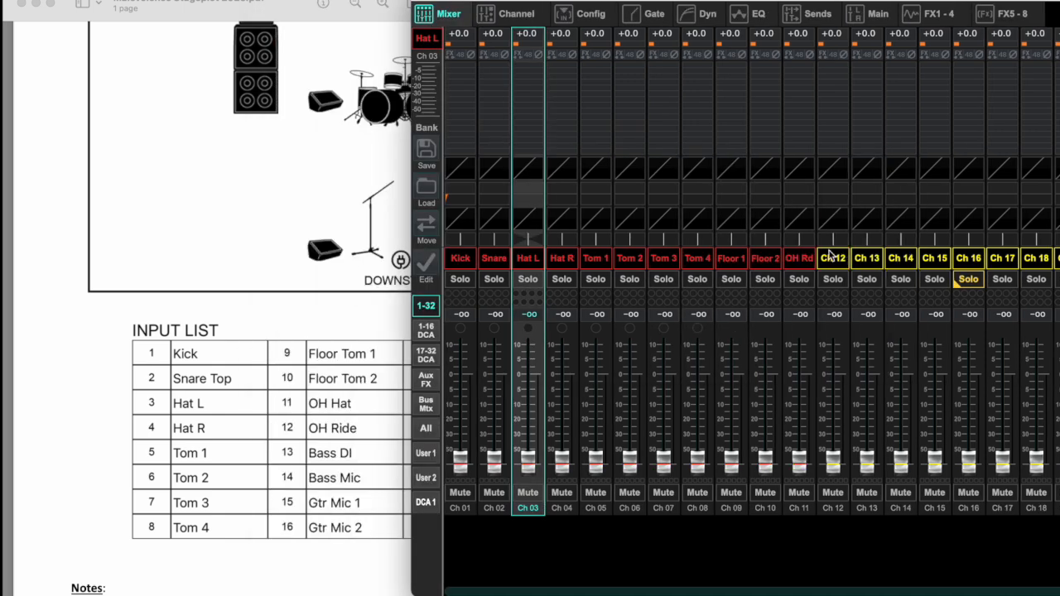
# - Name channel 12 OH Hat in red, and channels 13 and 14 Bass DI and Bass Mic in green
pyautogui.click(868, 261)
pyautogui.click(869, 261)
pyautogui.click(868, 259)
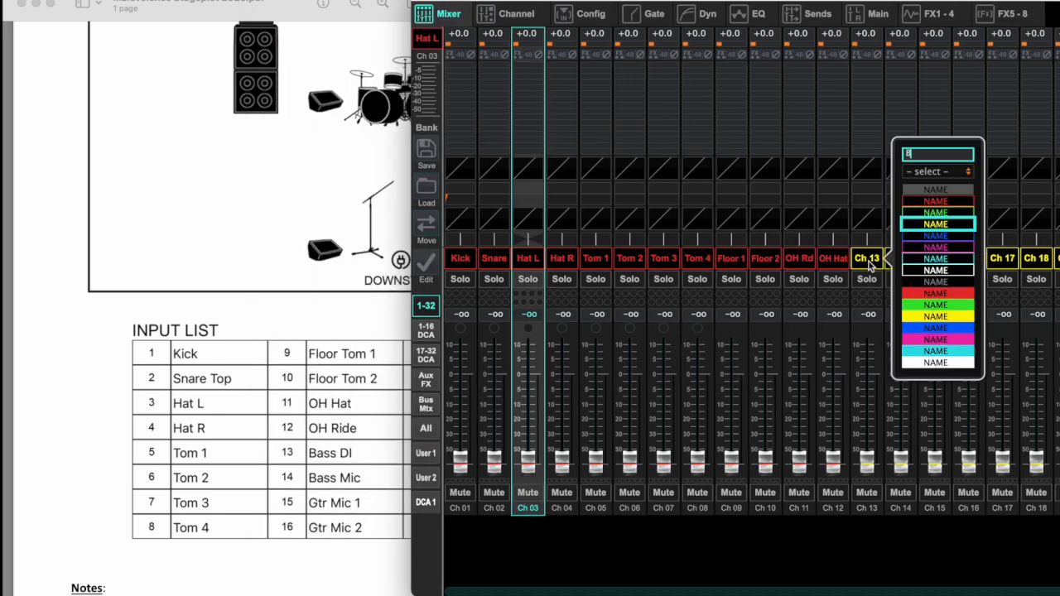
pyautogui.write('Bass DI')
pyautogui.click(957, 213)
pyautogui.click(908, 257)
# - Name channels 15 and 16 Gtr 1 and Gtr 2 with blue label text
pyautogui.click(946, 261)
pyautogui.click(946, 262)
pyautogui.write('Gtr 1')
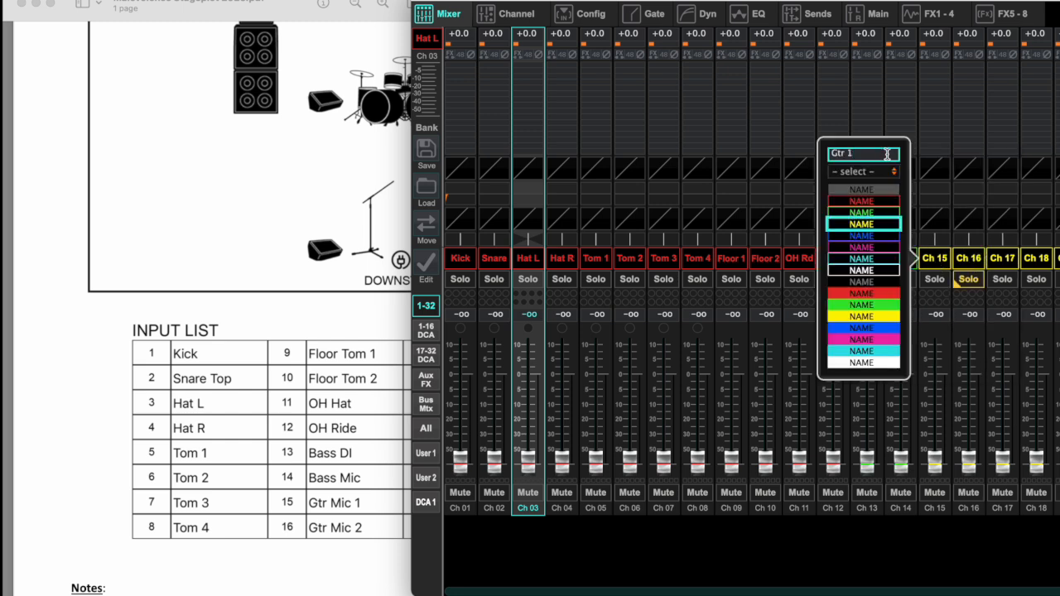
pyautogui.click(863, 237)
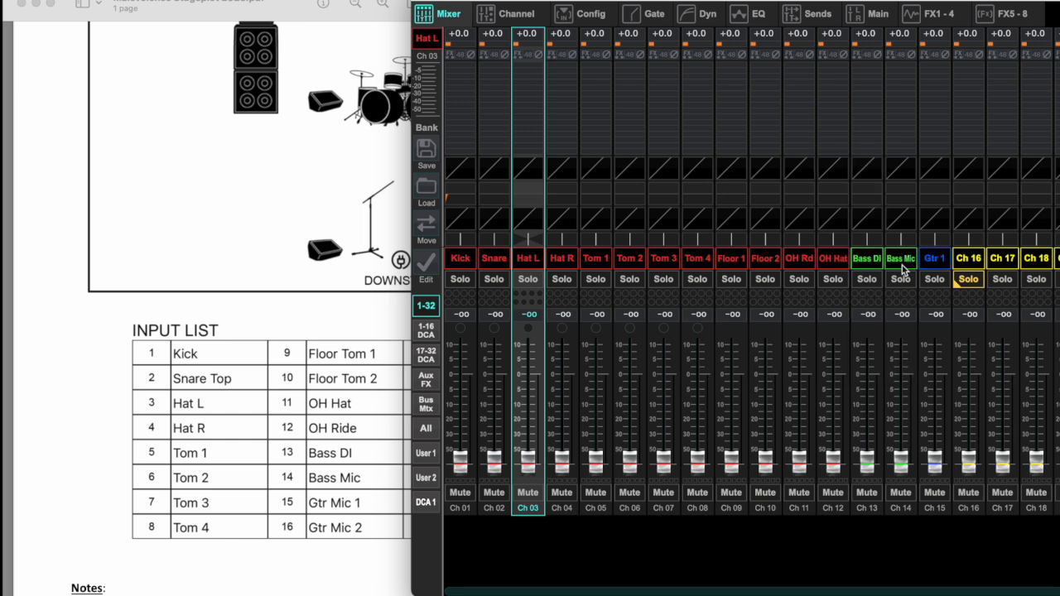
pyautogui.click(971, 261)
# - Name channels 17 and 18 Vox and FX Vox in magenta, channel 19 Sampler L in cyan and channel 20 Sampler R in blue
pyautogui.click(1009, 259)
pyautogui.click(1010, 259)
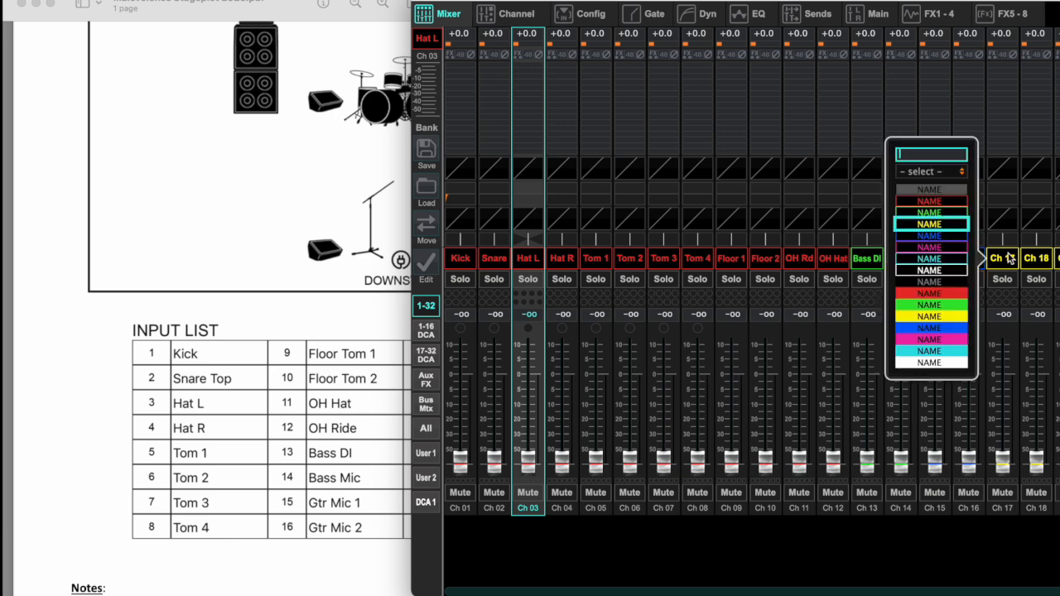
pyautogui.write('Vox')
pyautogui.click(929, 246)
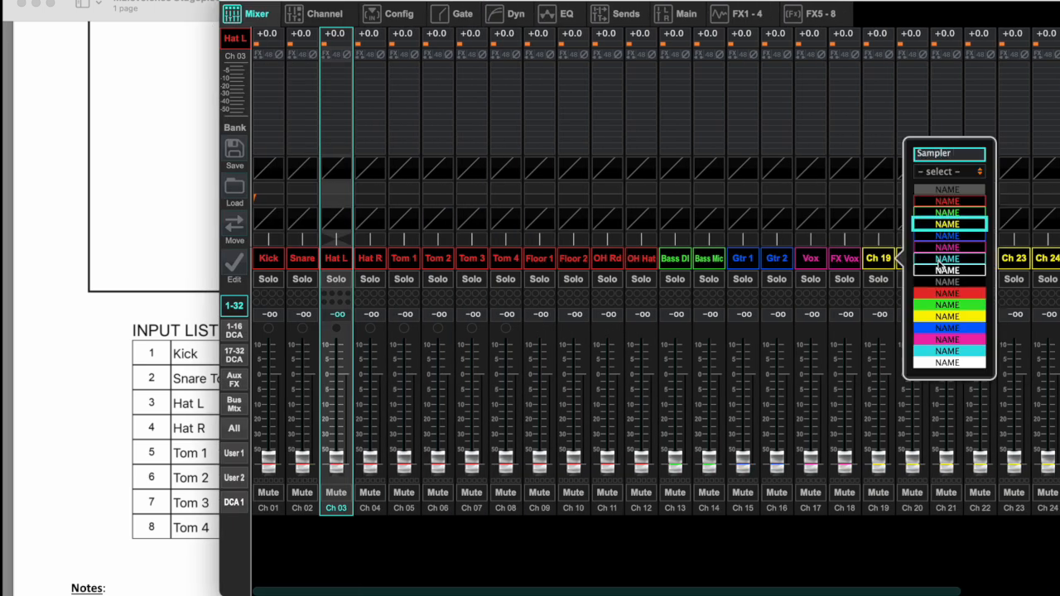
pyautogui.click(939, 260)
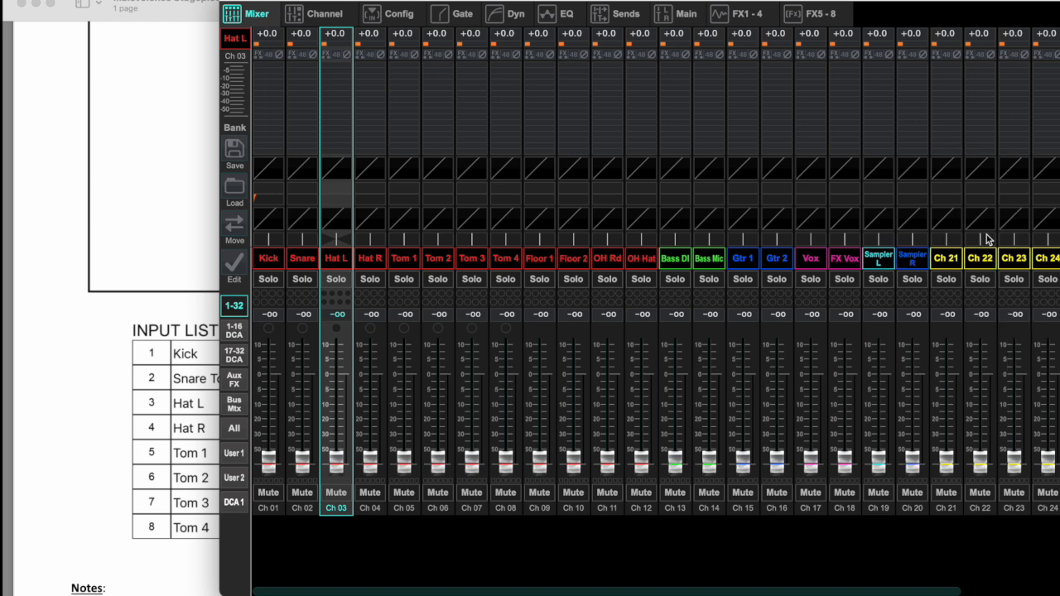
pyautogui.click(987, 235)
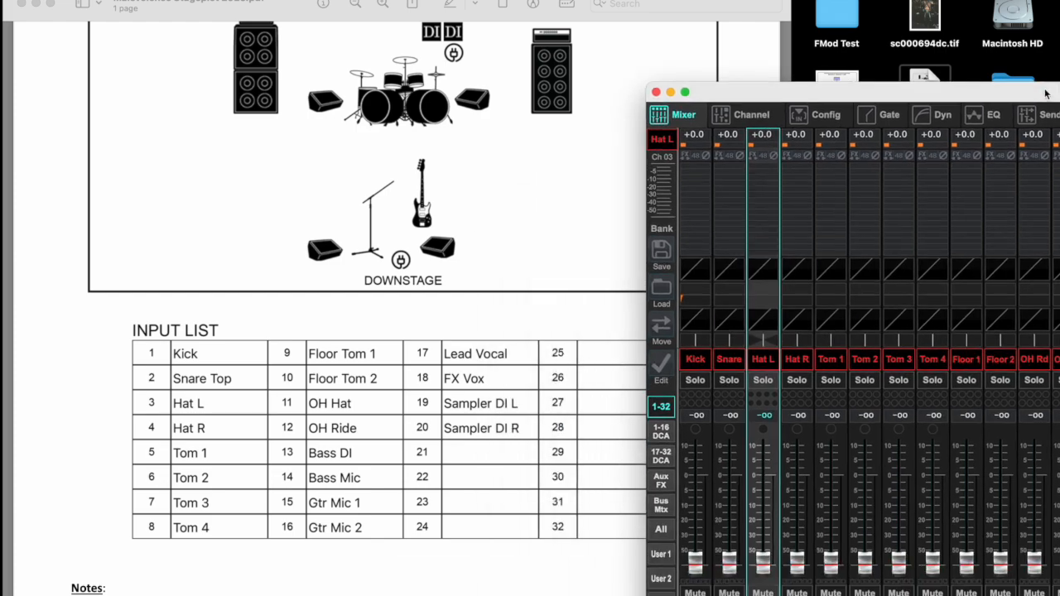
# - Move the mixer window back over the stage plot and show the bank with channels 1-16 and the DCAs
pyautogui.moveTo(1046, 93); pyautogui.dragTo(463, 3)
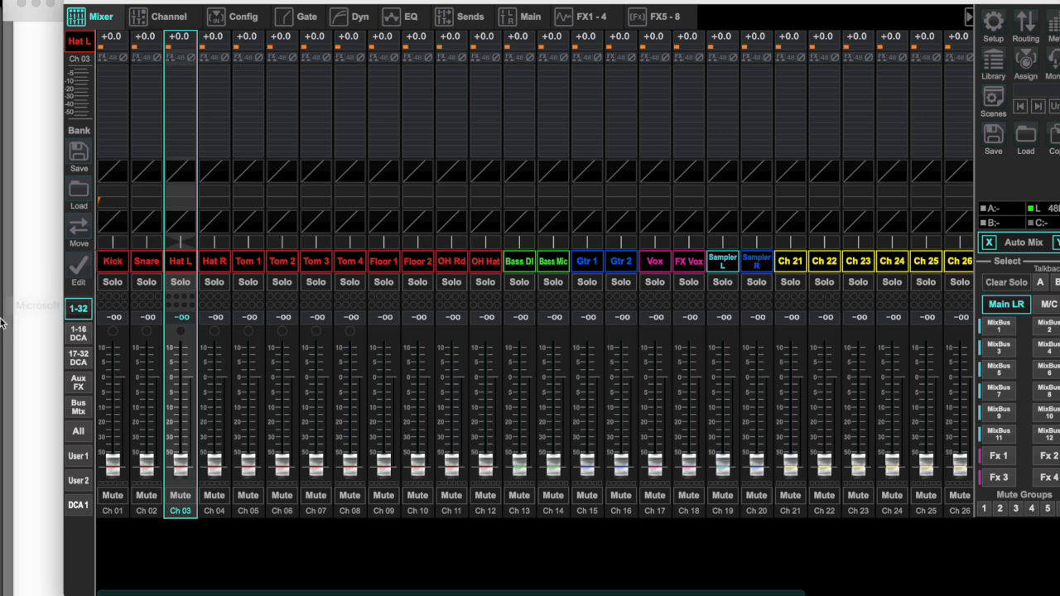
pyautogui.click(78, 334)
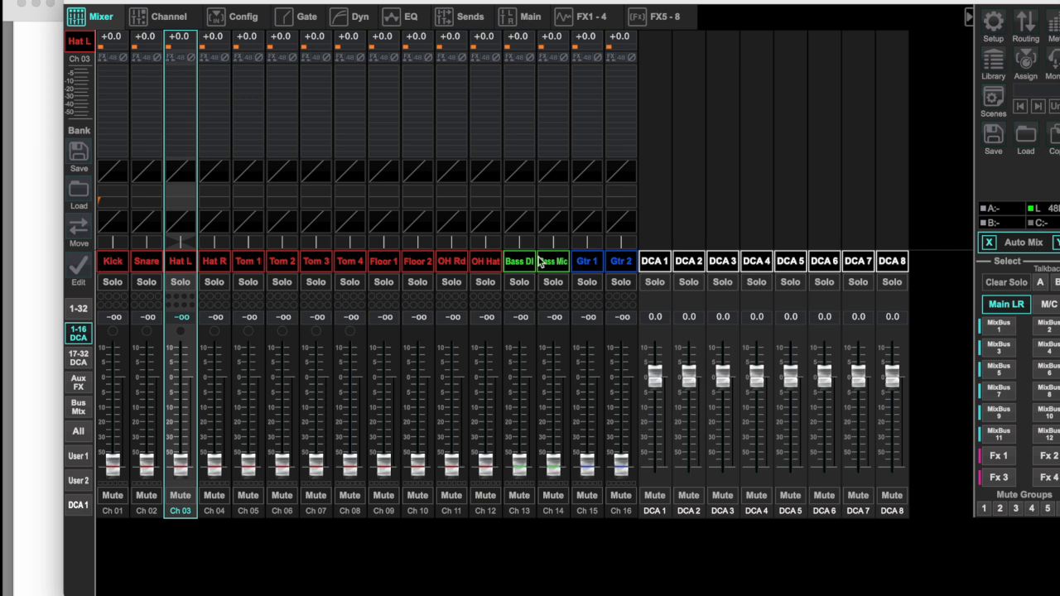
# - Name DCA 1 K-Sn and DCA 2 Drums, both with red label text
pyautogui.click(663, 264)
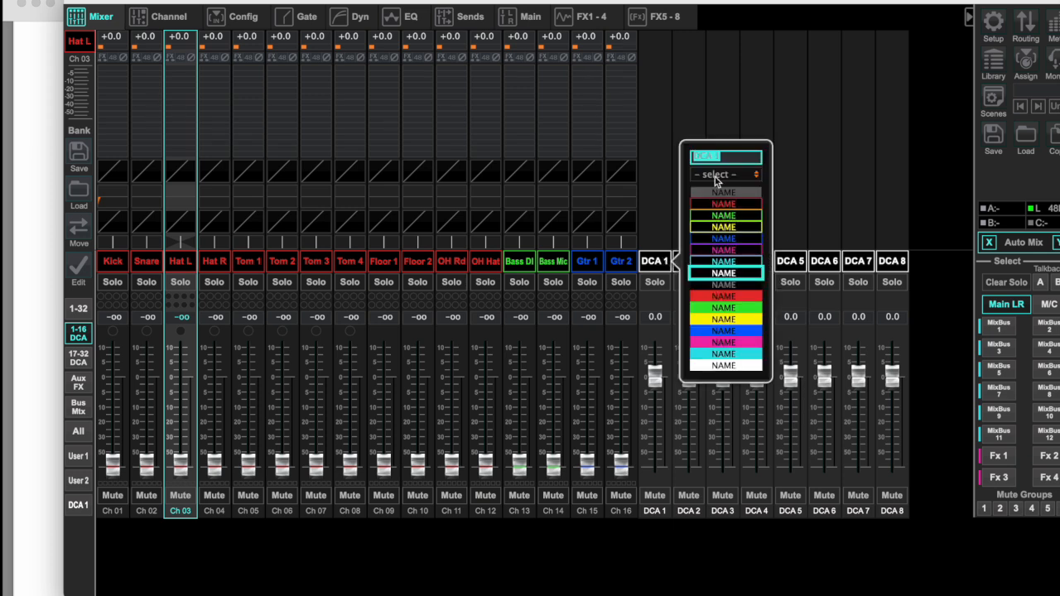
pyautogui.write('Ki')
pyautogui.write('-Sn')
pyautogui.click(724, 205)
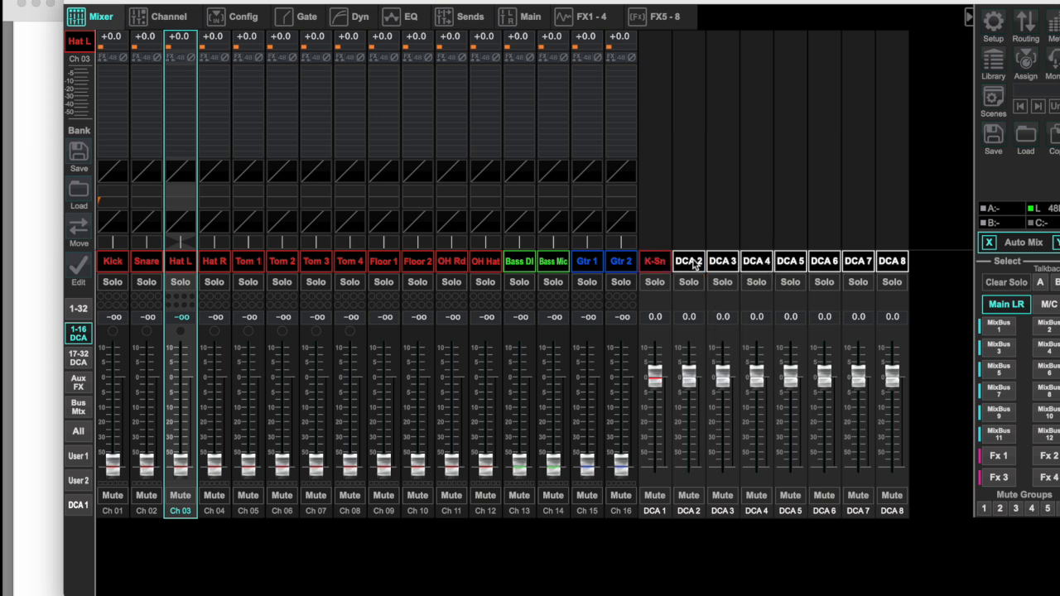
pyautogui.click(694, 264)
pyautogui.write('Drums')
pyautogui.click(751, 204)
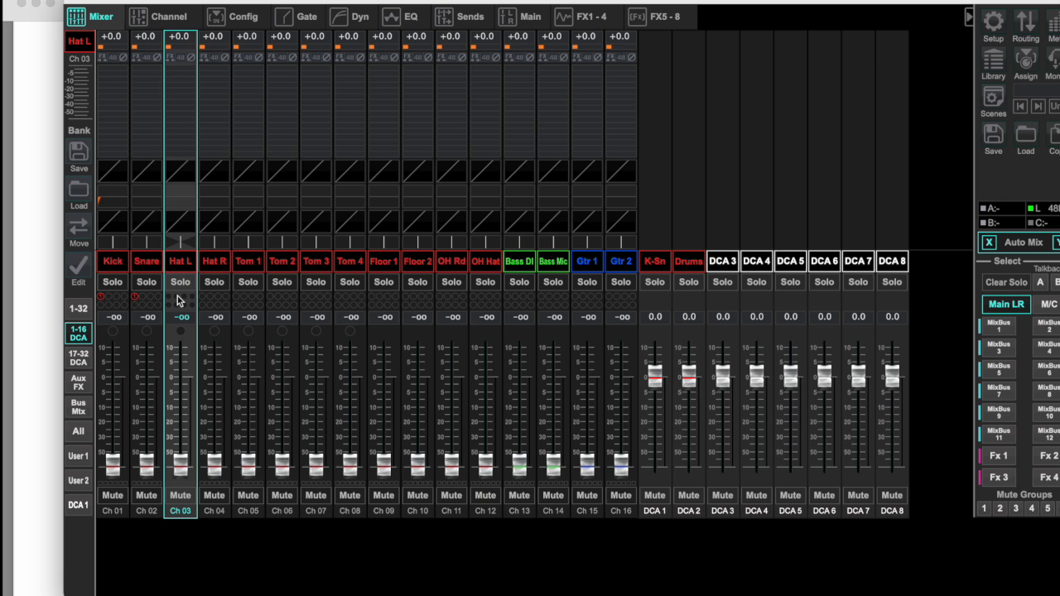
# - Assign the drum channels from Hat L through OH Hat to DCA 2
pyautogui.click(213, 295)
pyautogui.click(245, 296)
pyautogui.click(279, 296)
pyautogui.click(312, 297)
pyautogui.click(346, 296)
pyautogui.click(380, 296)
pyautogui.click(484, 297)
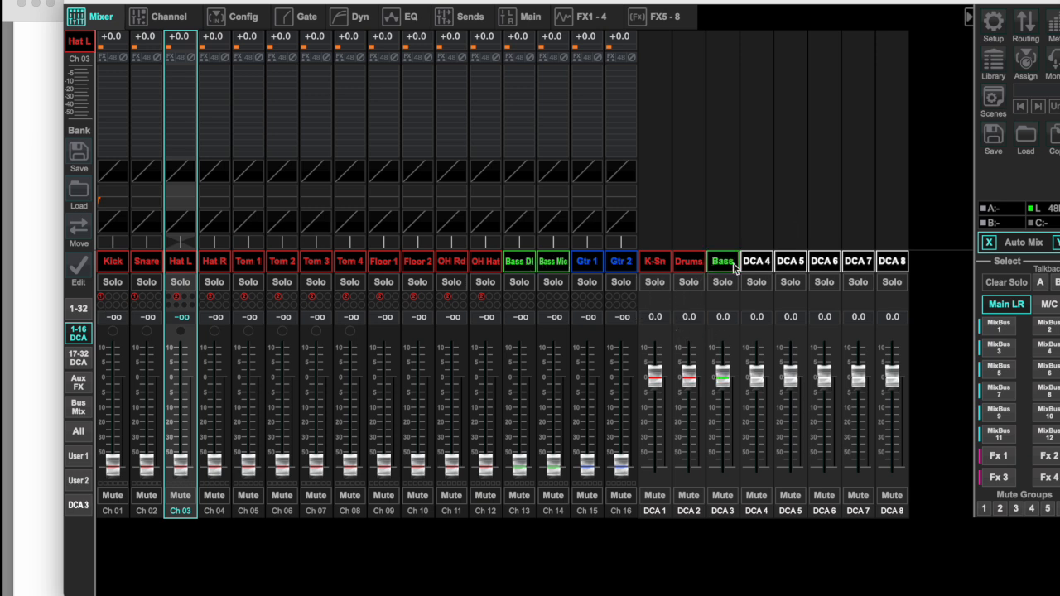
# - Change the K-Sn and Drums DCA labels to solid red and the Bass DCA label to solid green
pyautogui.click(655, 263)
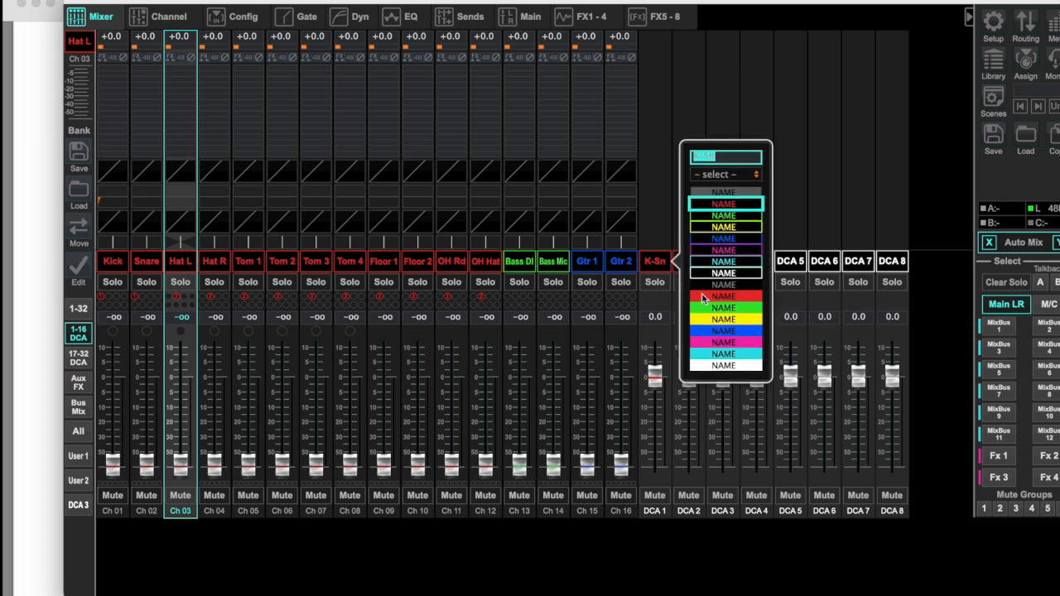
pyautogui.click(700, 298)
pyautogui.click(685, 263)
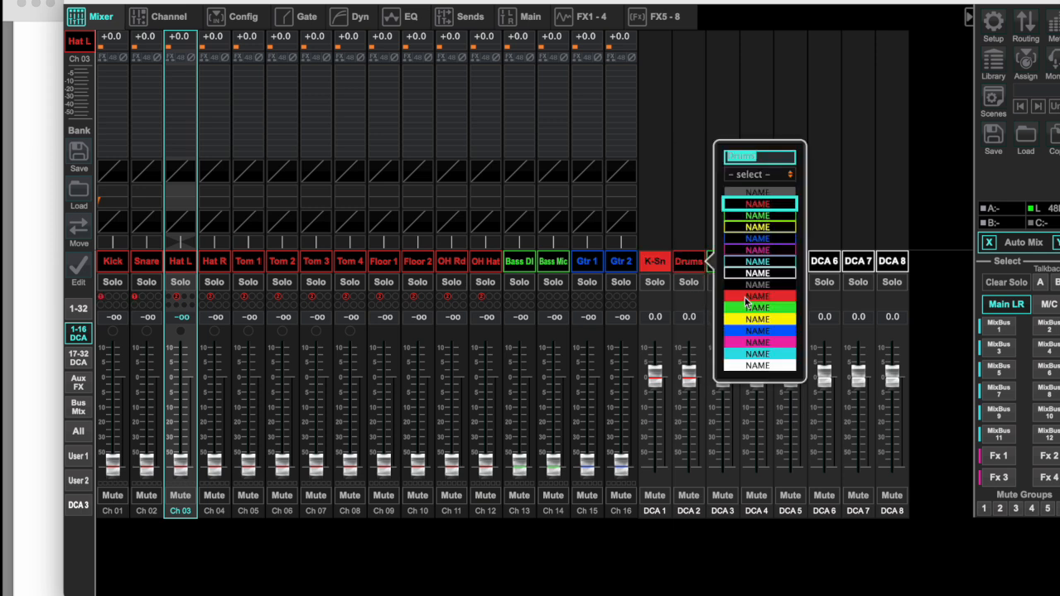
pyautogui.click(745, 300)
pyautogui.click(723, 263)
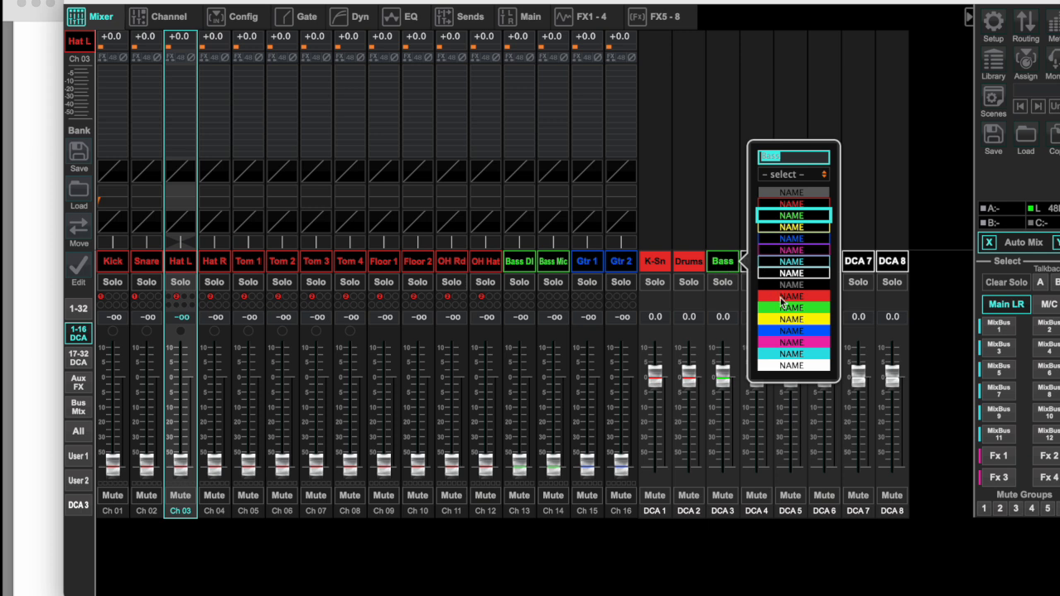
pyautogui.click(783, 311)
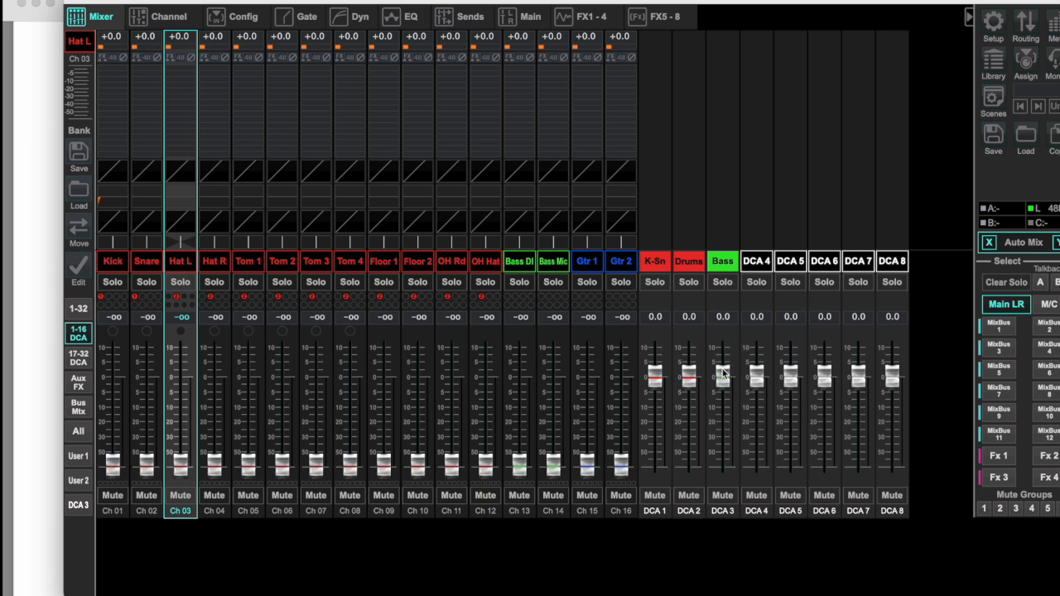
# - Name DCA 4 GTR with a solid blue label and DCA 5 Vox with a solid magenta label
pyautogui.click(758, 262)
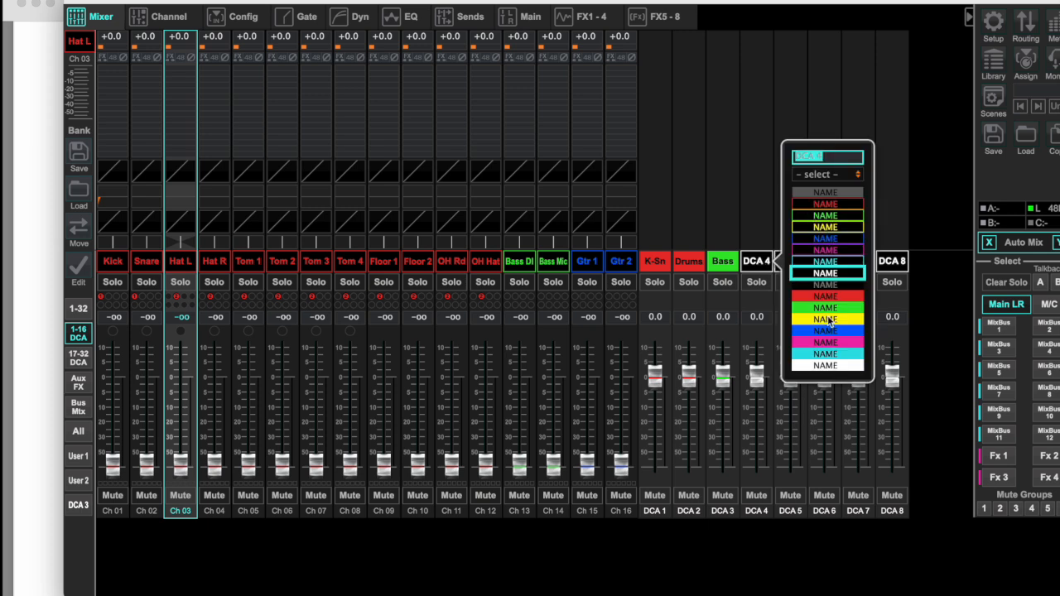
pyautogui.write('GTR')
pyautogui.click(824, 331)
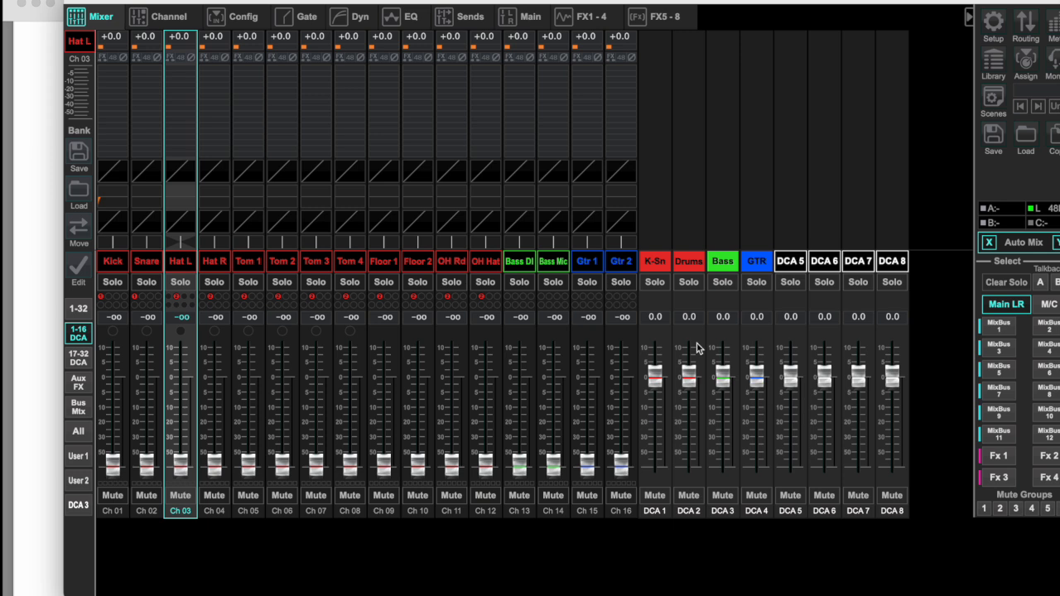
pyautogui.click(83, 359)
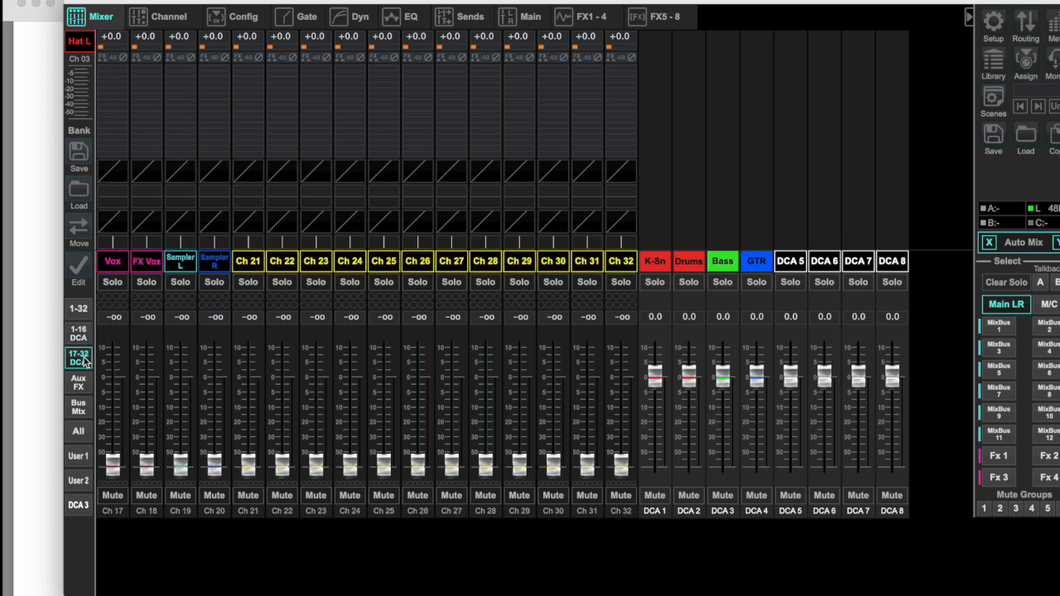
pyautogui.click(791, 262)
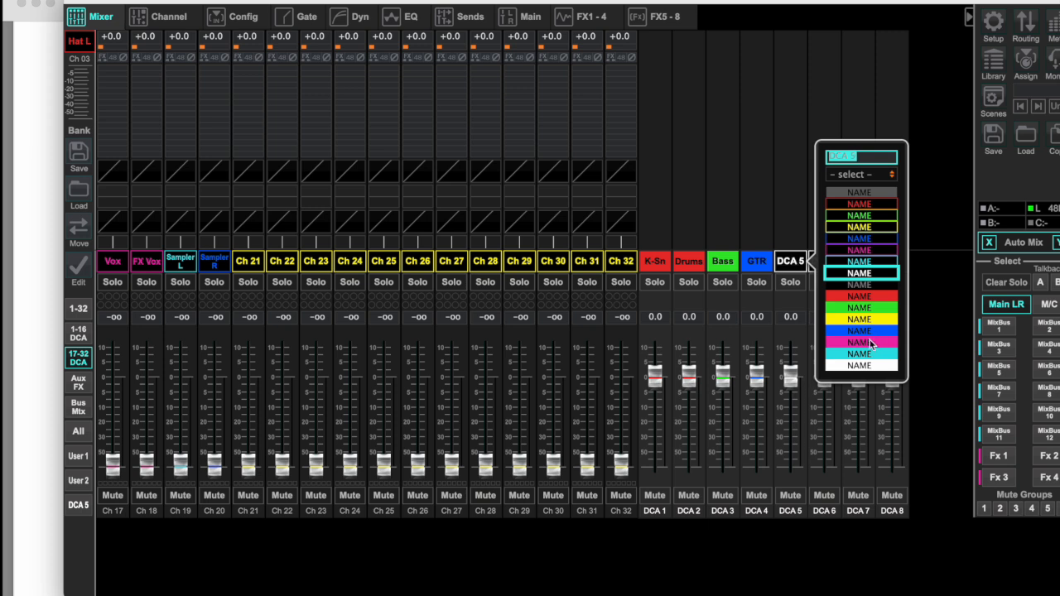
pyautogui.click(869, 343)
pyautogui.click(792, 263)
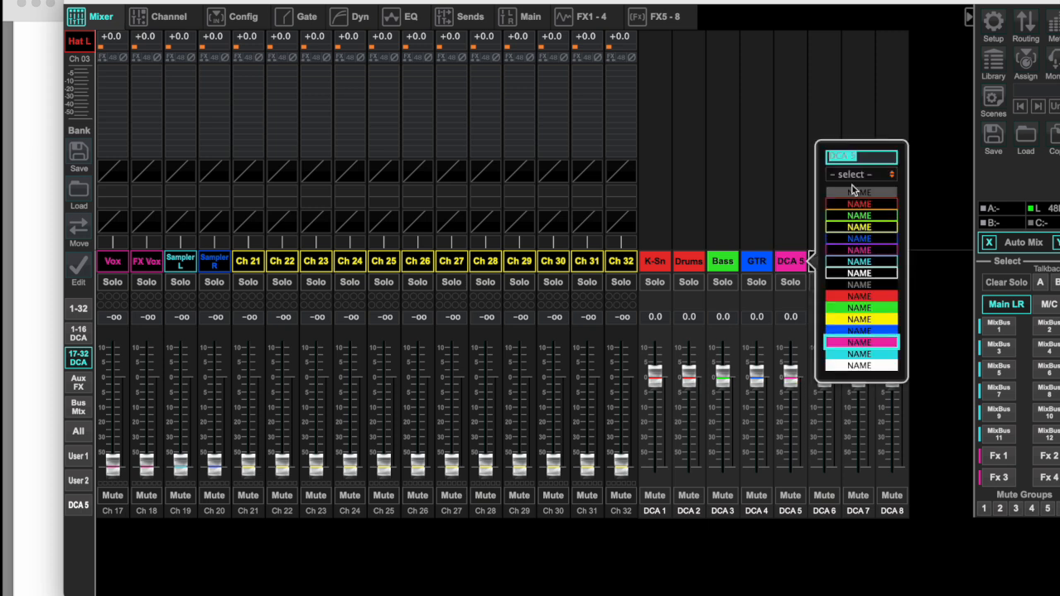
pyautogui.write('VOx')
pyautogui.click(913, 198)
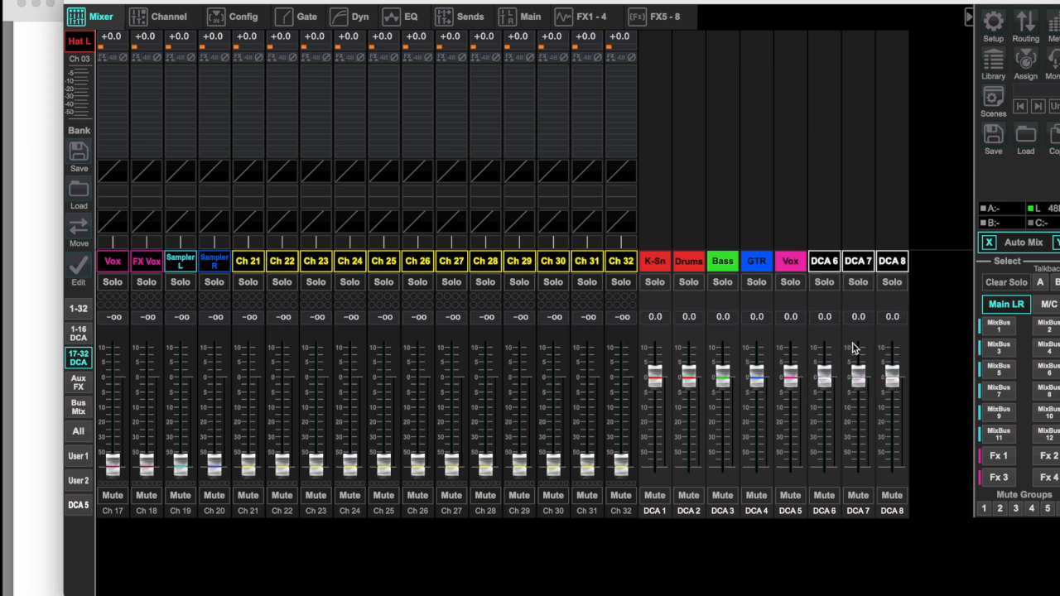
# - Recolour channel 20 Sampler R to cyan text and name DCA 6 Sampler with a solid cyan label
pyautogui.click(214, 263)
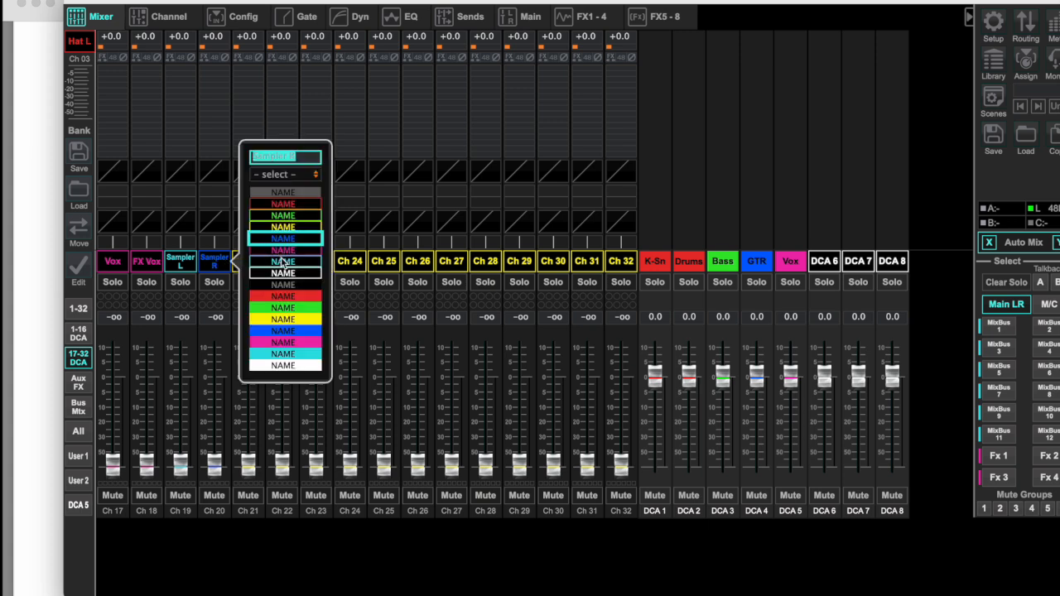
pyautogui.click(826, 262)
pyautogui.click(893, 354)
pyautogui.write('Sampler')
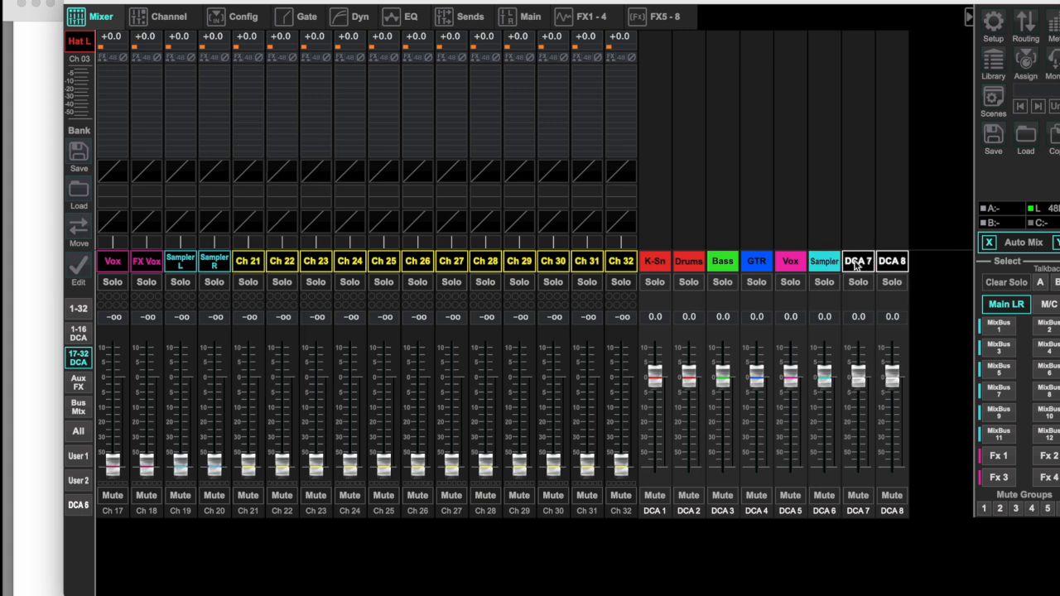
# - Colour the DCA 7 label solid yellow and try to name it FX
pyautogui.click(858, 262)
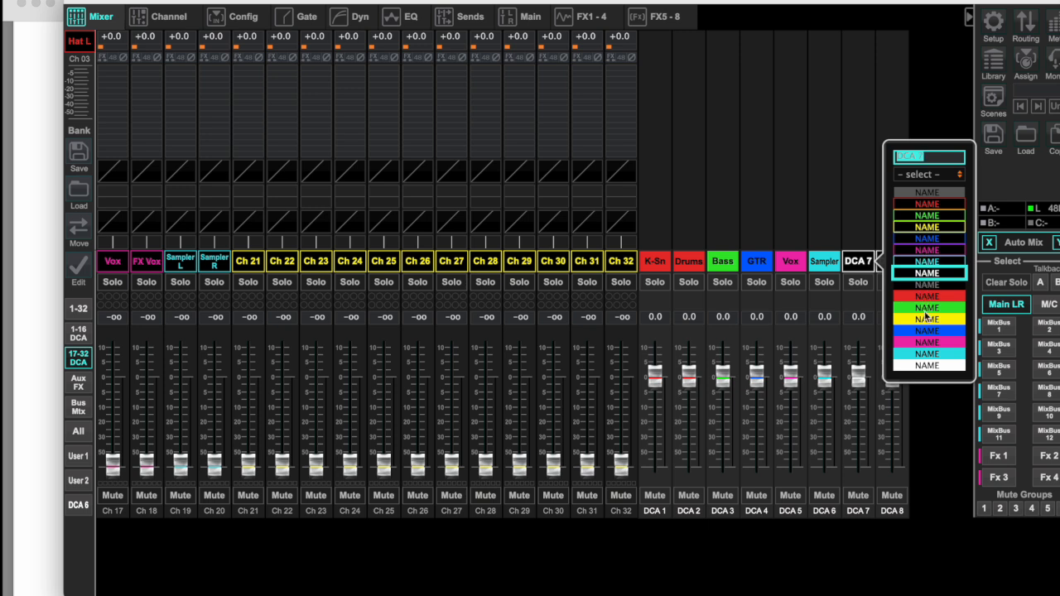
pyautogui.click(926, 320)
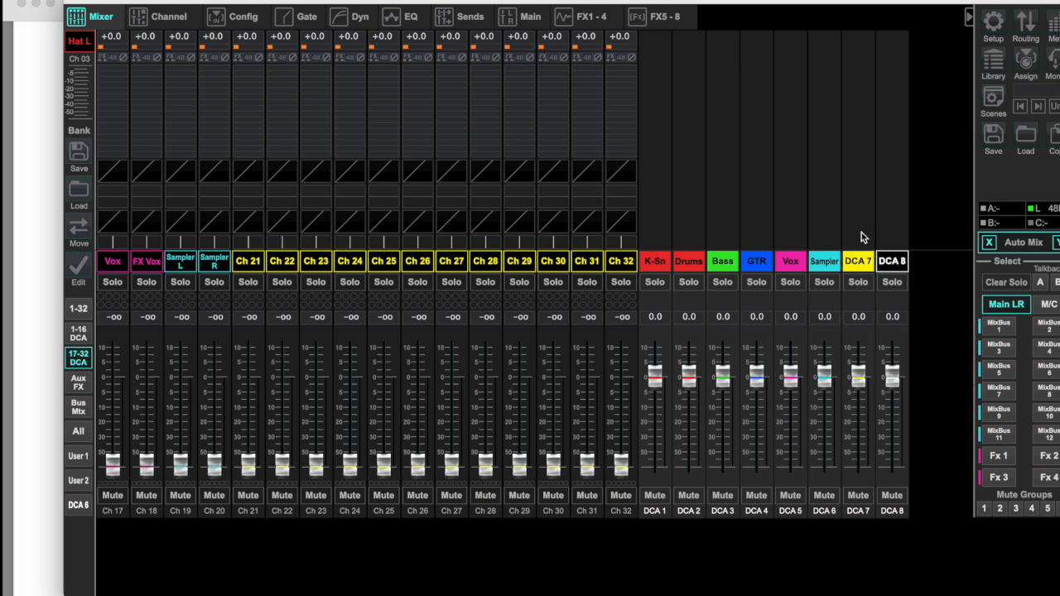
pyautogui.click(865, 264)
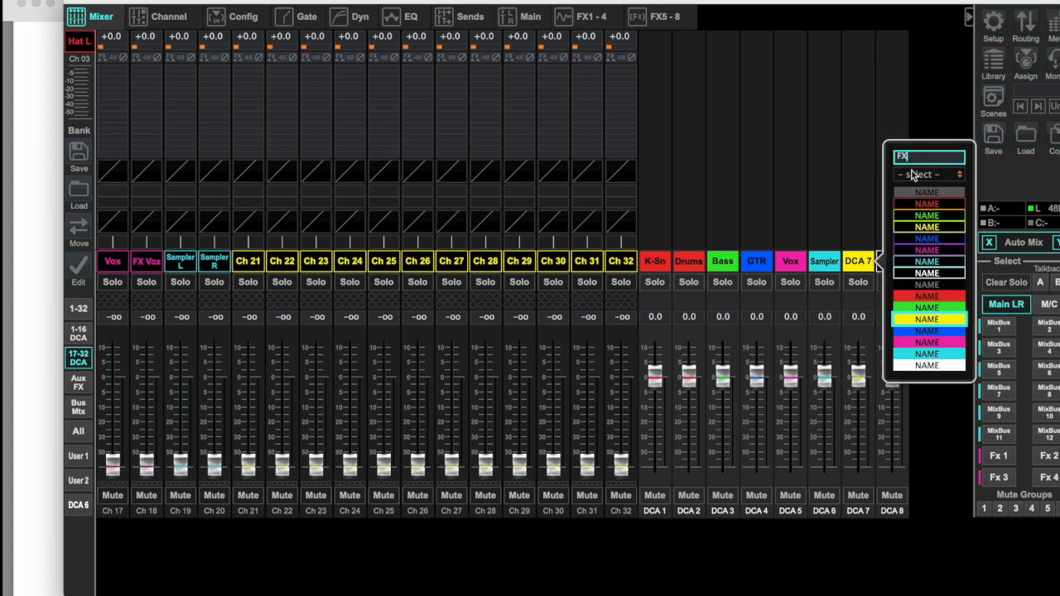
pyautogui.click(861, 240)
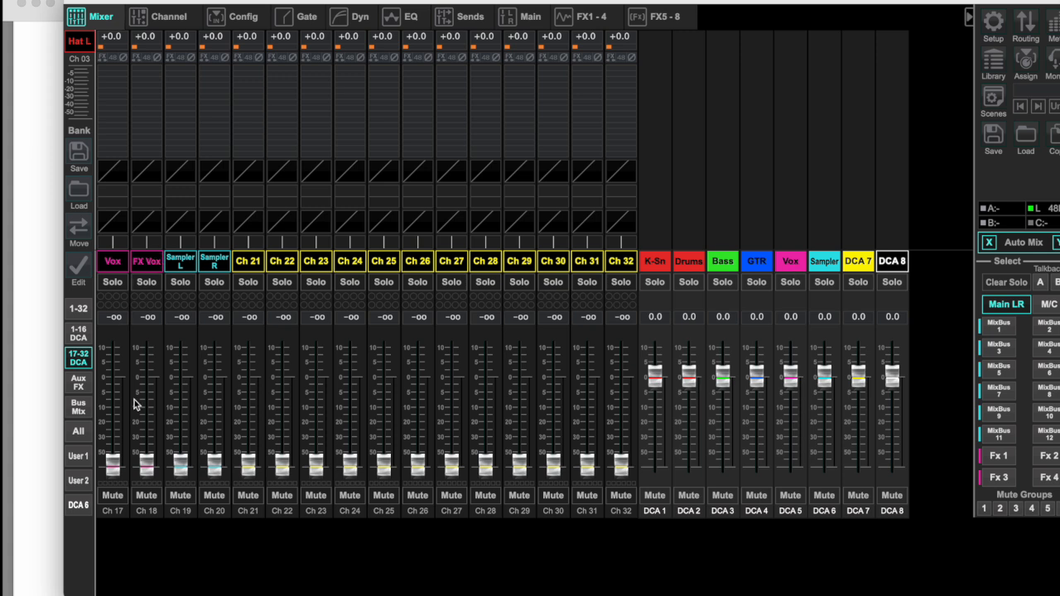
# - Assign Bass DI and Bass Mic to DCA 3, and Gtr 1 and Gtr 2 to DCA 4
pyautogui.click(78, 338)
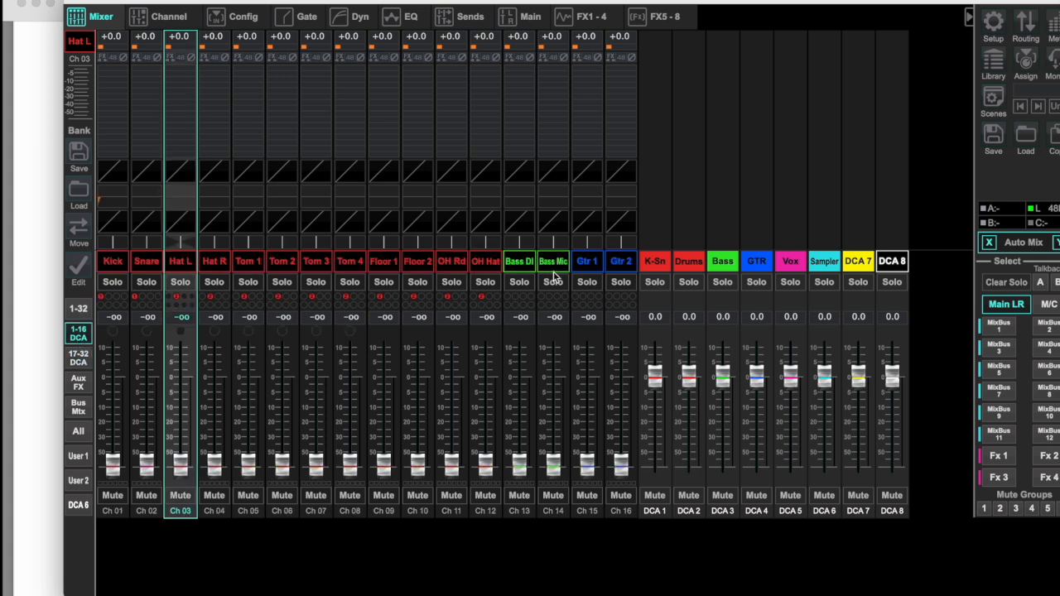
pyautogui.click(556, 297)
# - Examine the DCA group assignments of the hat, tom, bass and guitar channels in the detailed channel view
pyautogui.click(238, 26)
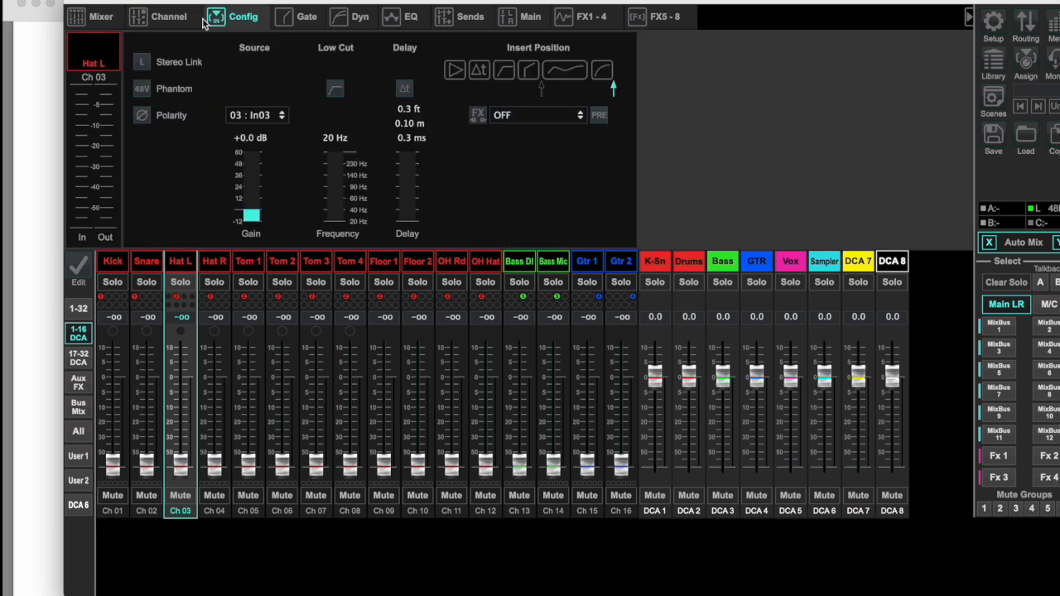
pyautogui.click(177, 23)
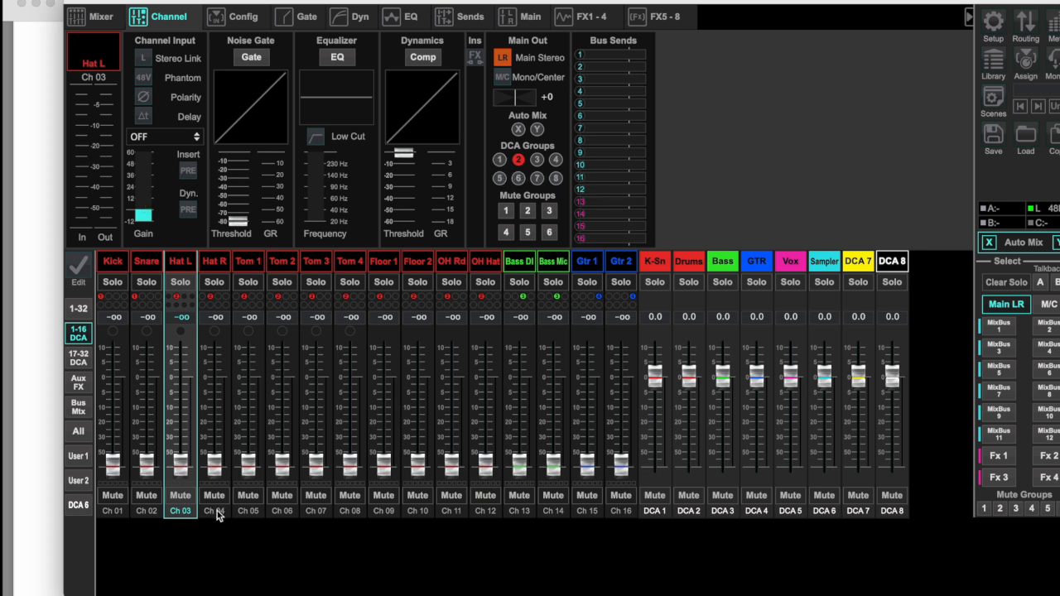
pyautogui.click(210, 267)
pyautogui.click(248, 264)
pyautogui.click(283, 262)
pyautogui.click(315, 264)
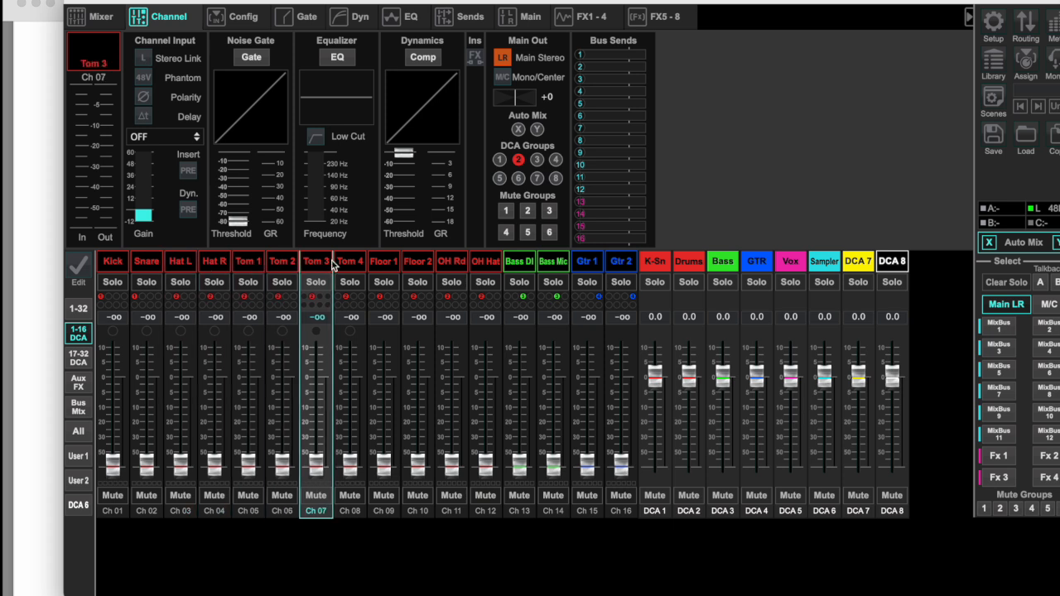
pyautogui.click(518, 262)
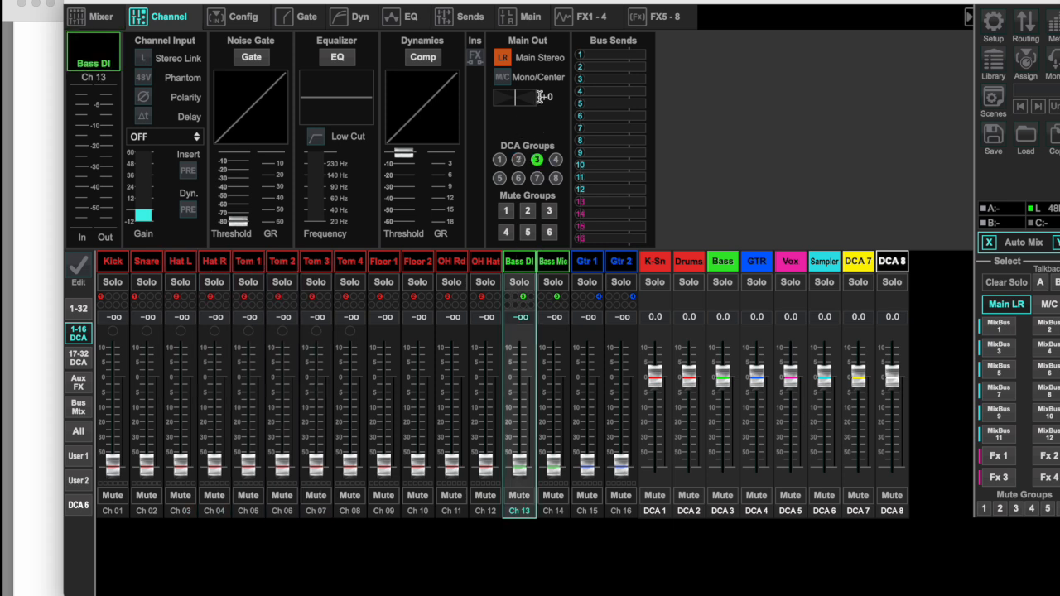
pyautogui.click(548, 263)
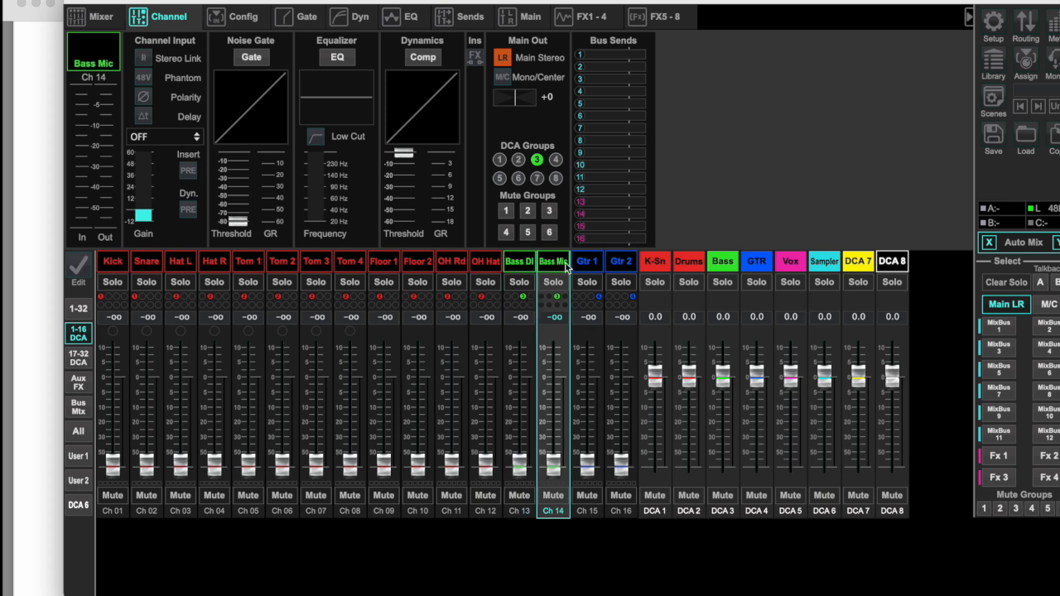
pyautogui.click(588, 263)
pyautogui.click(610, 261)
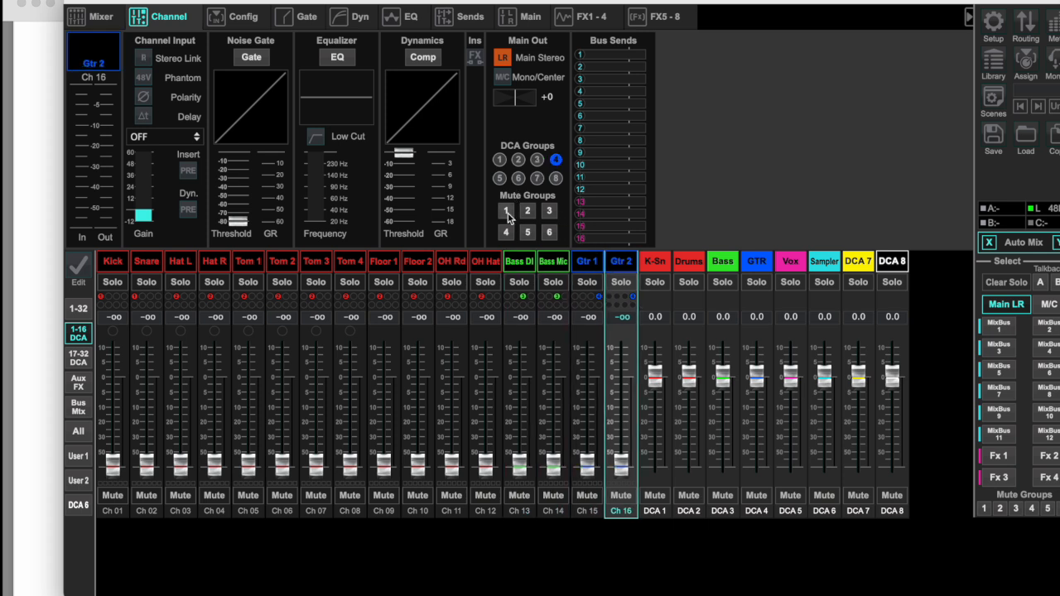
# - Assign channels 1-20 to mute group 6, and put Vox and FX Vox in mute group 1 as well
pyautogui.click(548, 233)
pyautogui.click(114, 497)
pyautogui.click(122, 495)
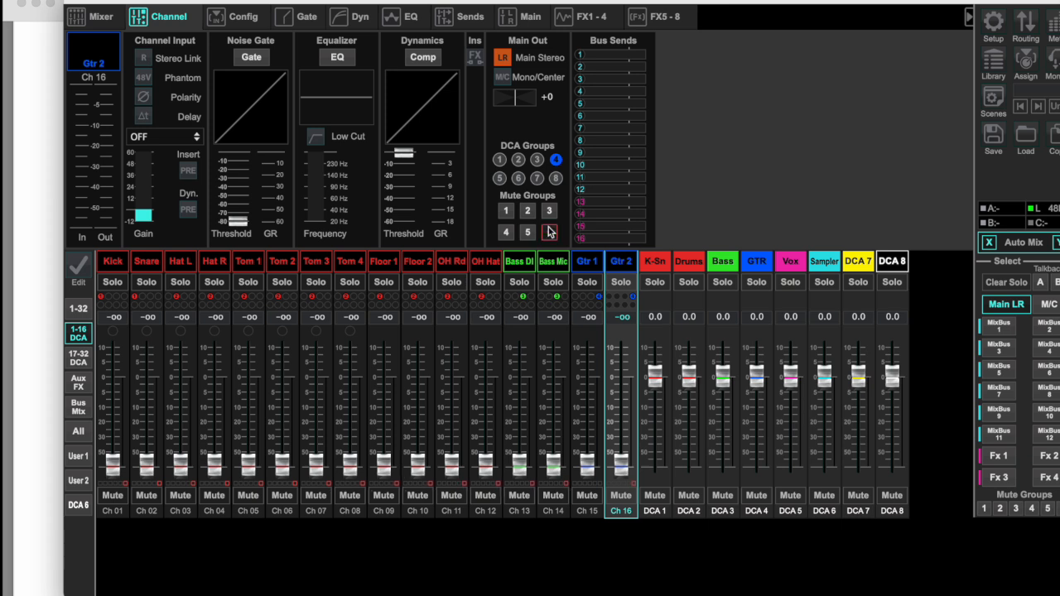
pyautogui.click(79, 357)
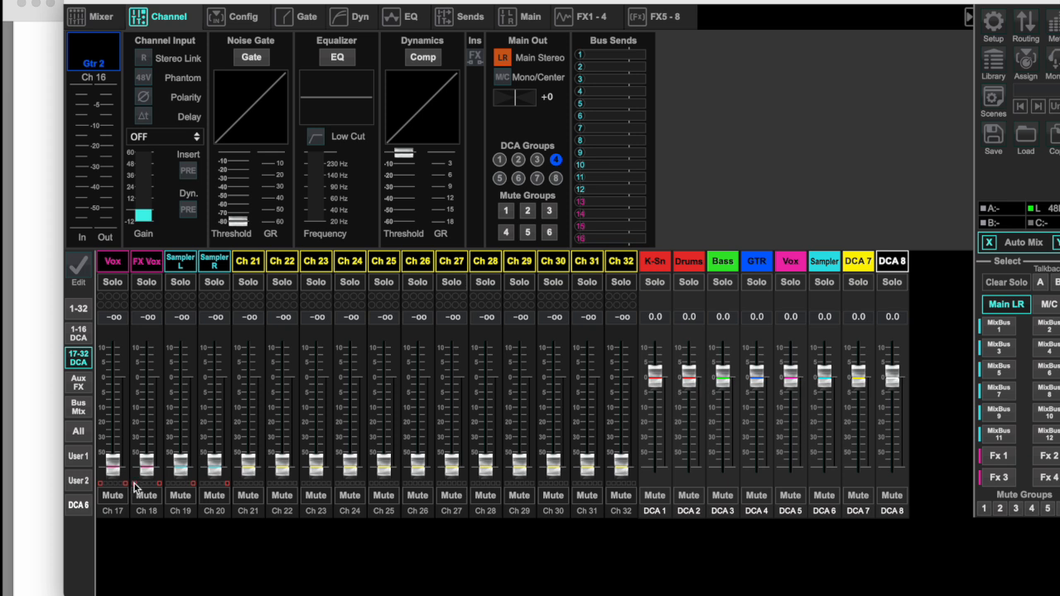
pyautogui.click(506, 210)
pyautogui.click(550, 233)
# - Set the labels of the unused channels from 21 upward to the unlit grey-on-black colour
pyautogui.click(256, 267)
pyautogui.click(302, 280)
pyautogui.click(285, 264)
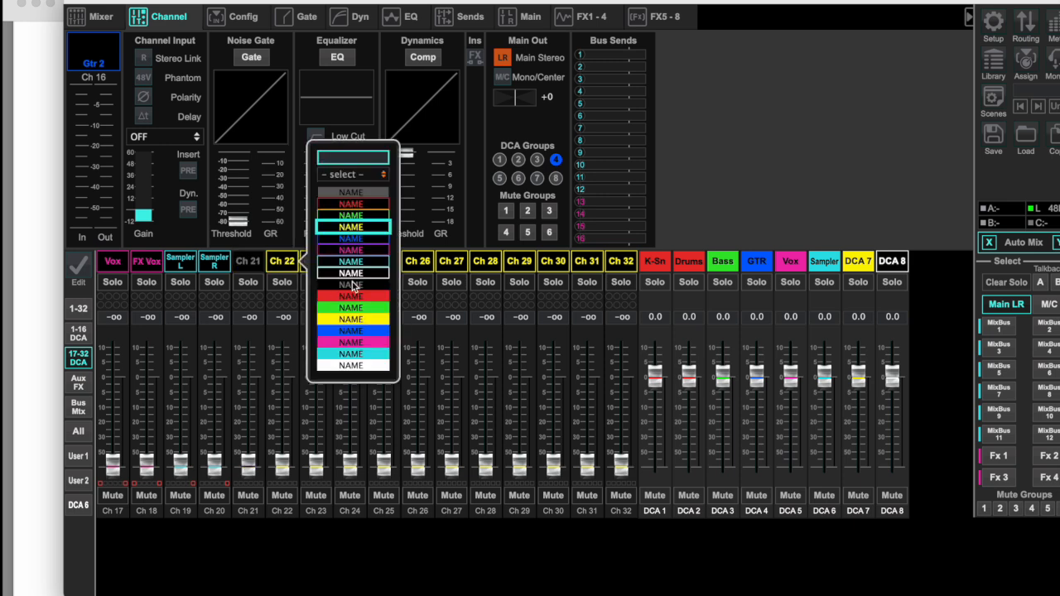
pyautogui.click(352, 285)
pyautogui.click(320, 269)
pyautogui.click(361, 281)
pyautogui.click(353, 266)
pyautogui.click(395, 281)
pyautogui.click(386, 265)
pyautogui.click(429, 282)
pyautogui.click(420, 266)
pyautogui.click(463, 282)
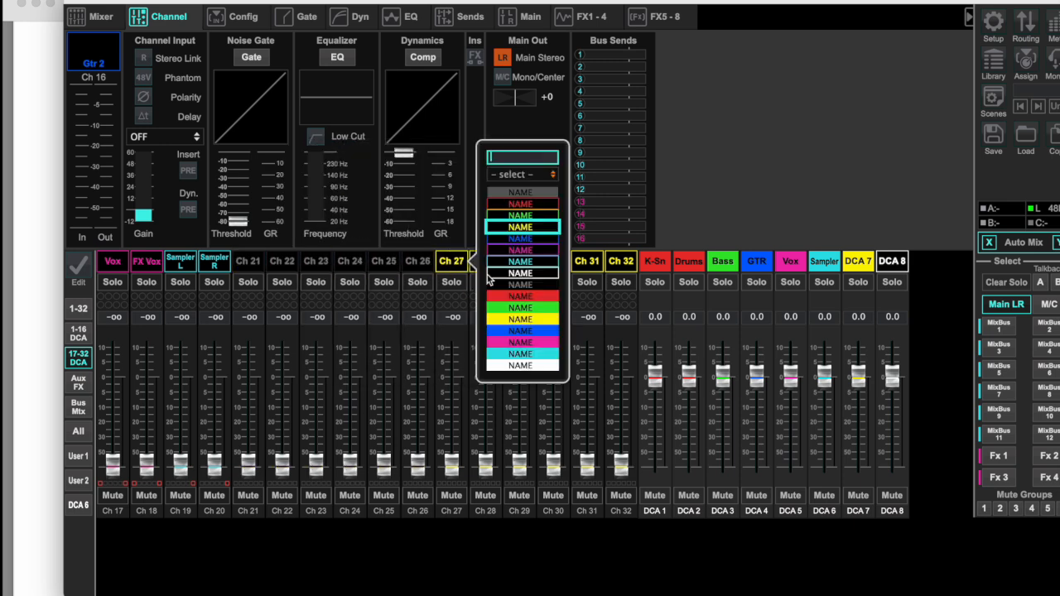
# - Name DCA 7 FX and set the unused DCA 8 label to the unlit grey-on-black colour
pyautogui.rightClick(859, 265)
pyautogui.write('FX')
pyautogui.rightClick(892, 264)
pyautogui.click(951, 193)
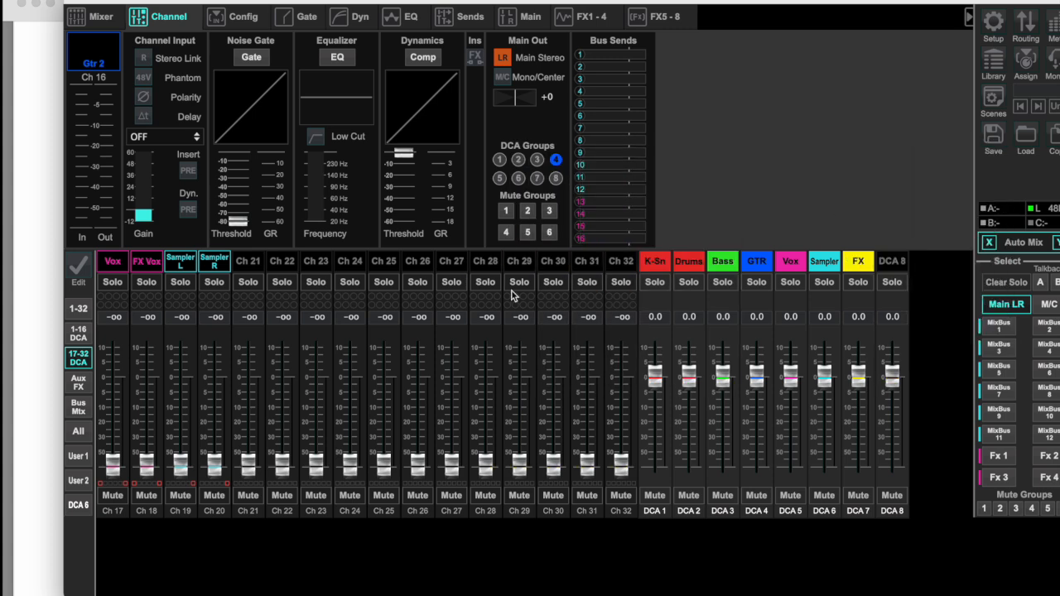
# - Assign Vox and FX Vox to DCA 5 and Sampler L to DCA 6
pyautogui.click(101, 305)
pyautogui.click(135, 306)
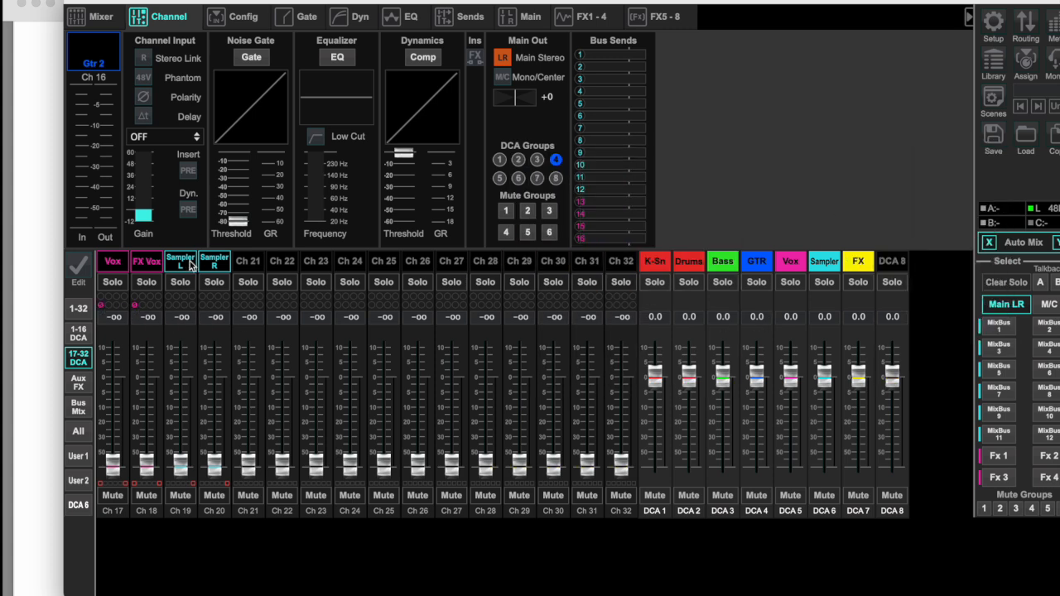
pyautogui.click(175, 306)
# - Assign the effect returns Fx 1L through Fx 4R to DCA 7, and open channel 16's input configuration
pyautogui.click(78, 384)
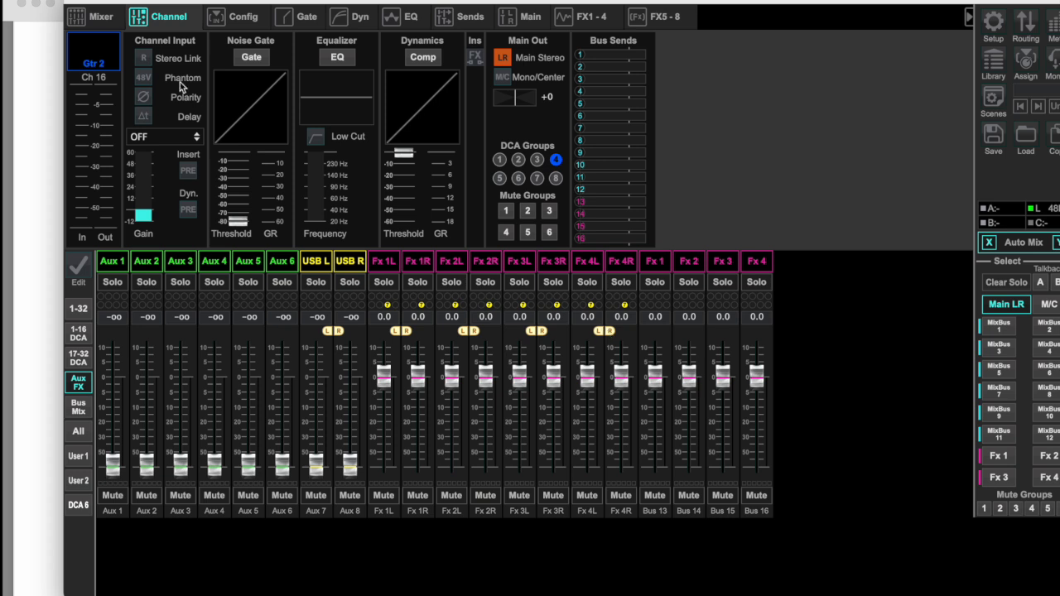
pyautogui.click(237, 16)
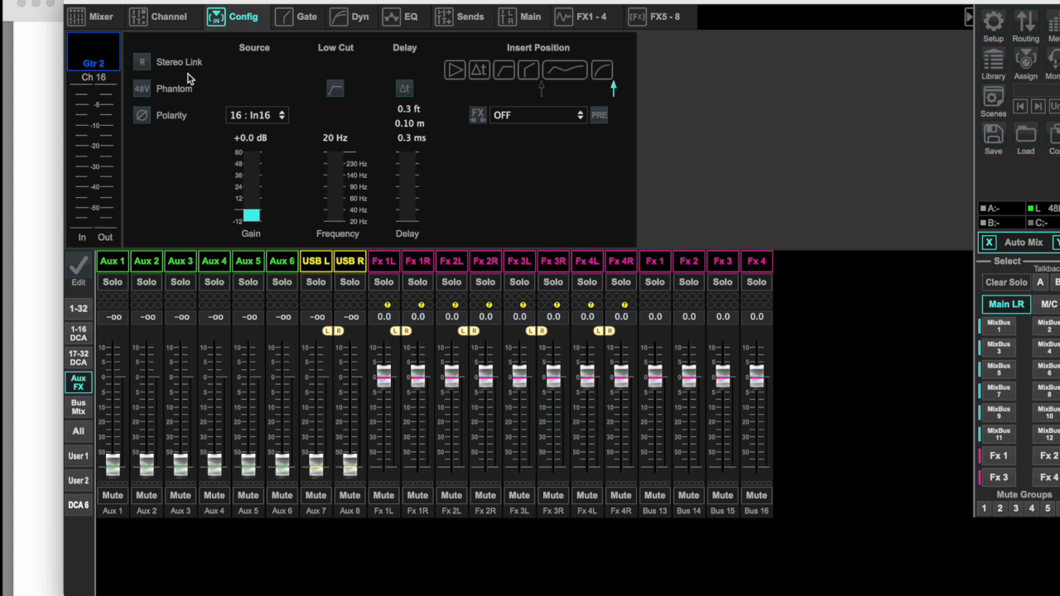
# - Show channels 1–16 with the DCAs in the mixer overview and switch on the Kick channel's compressor
pyautogui.click(100, 18)
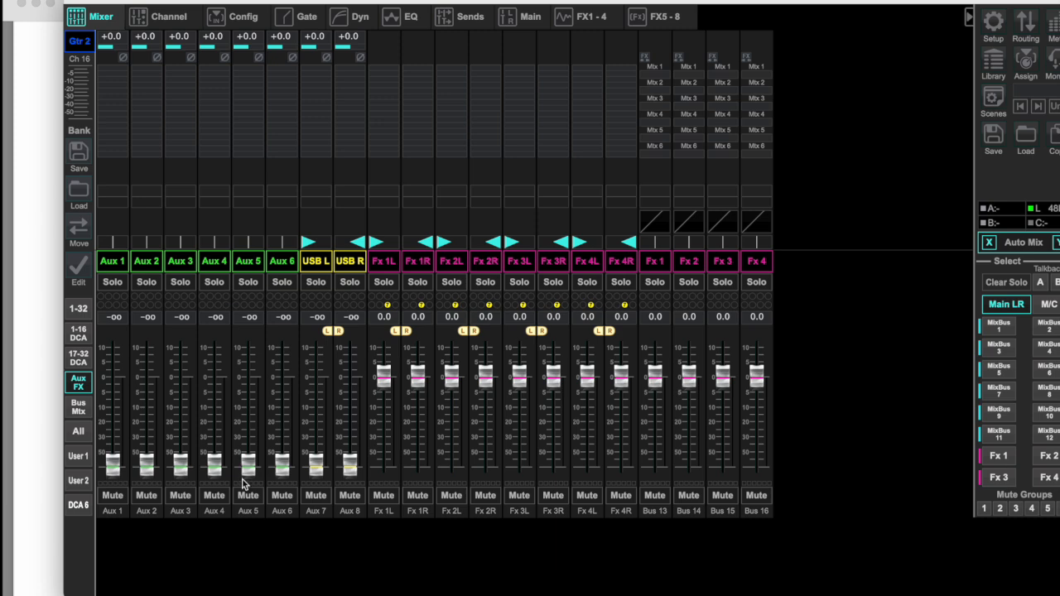
pyautogui.click(240, 16)
pyautogui.click(101, 17)
pyautogui.click(77, 333)
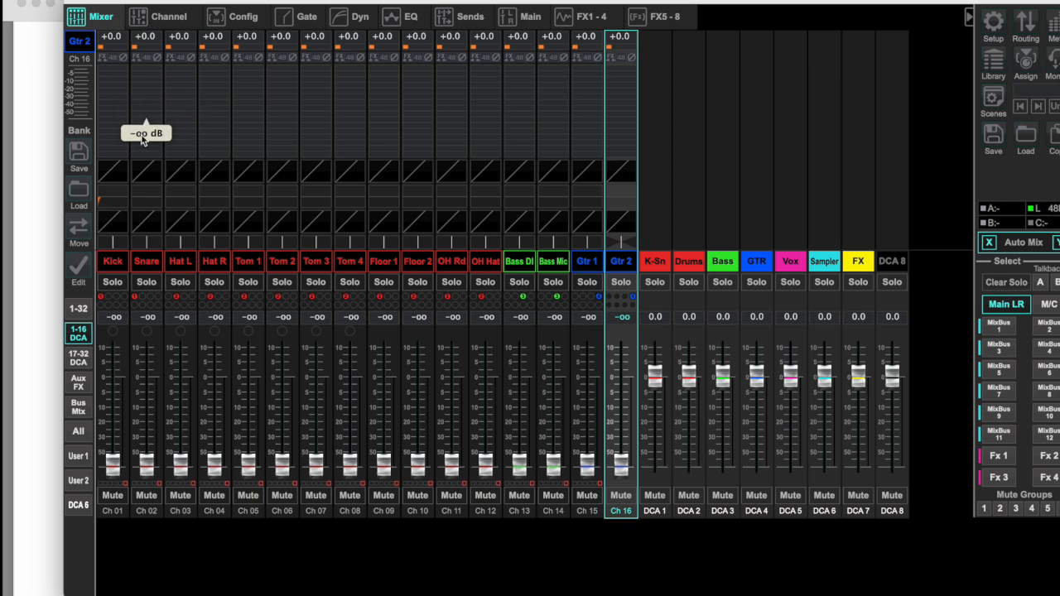
pyautogui.click(112, 221)
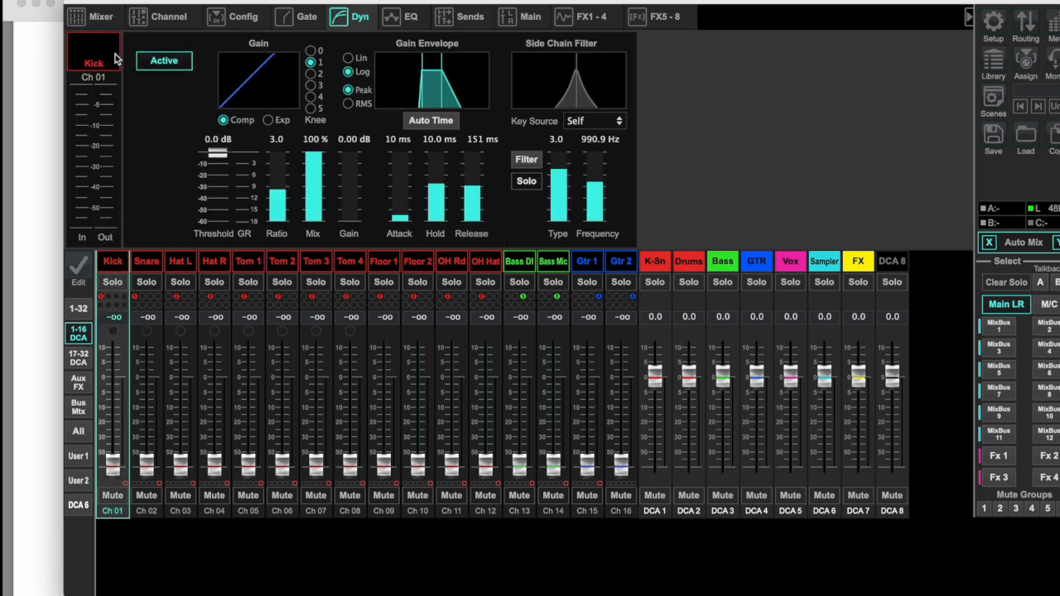
# - On the Kick channel, set the low cut to about 35 Hz and enable the EQ and noise gate
pyautogui.click(146, 496)
pyautogui.click(145, 496)
pyautogui.scroll(-4, 91, 48)
pyautogui.scroll(3, 92, 48)
pyautogui.scroll(-3, 91, 48)
pyautogui.scroll(4, 91, 48)
pyautogui.scroll(-1, 91, 48)
pyautogui.scroll(1, 91, 48)
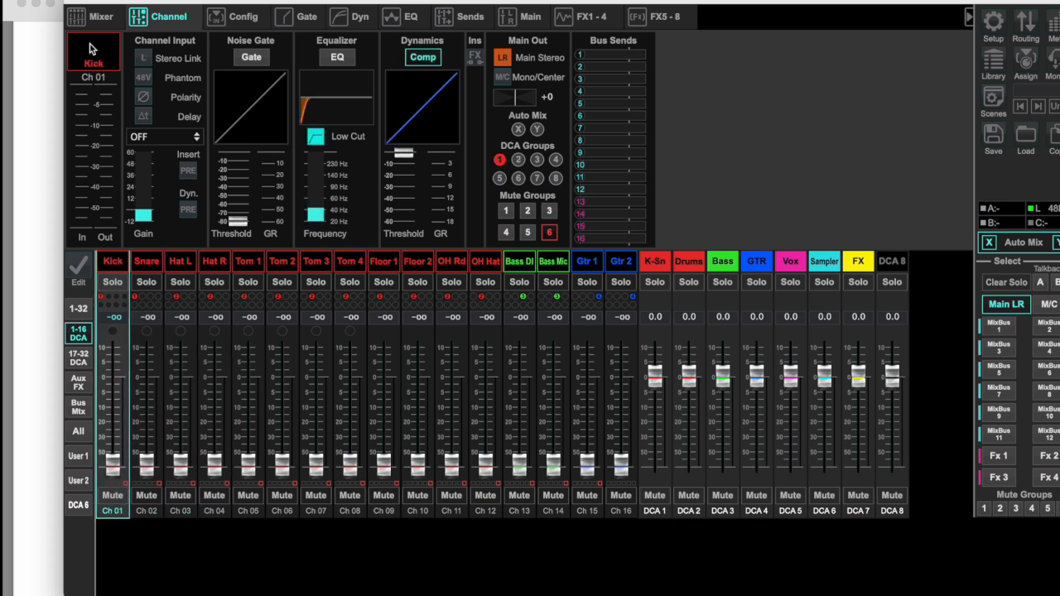
pyautogui.scroll(3, 328, 213)
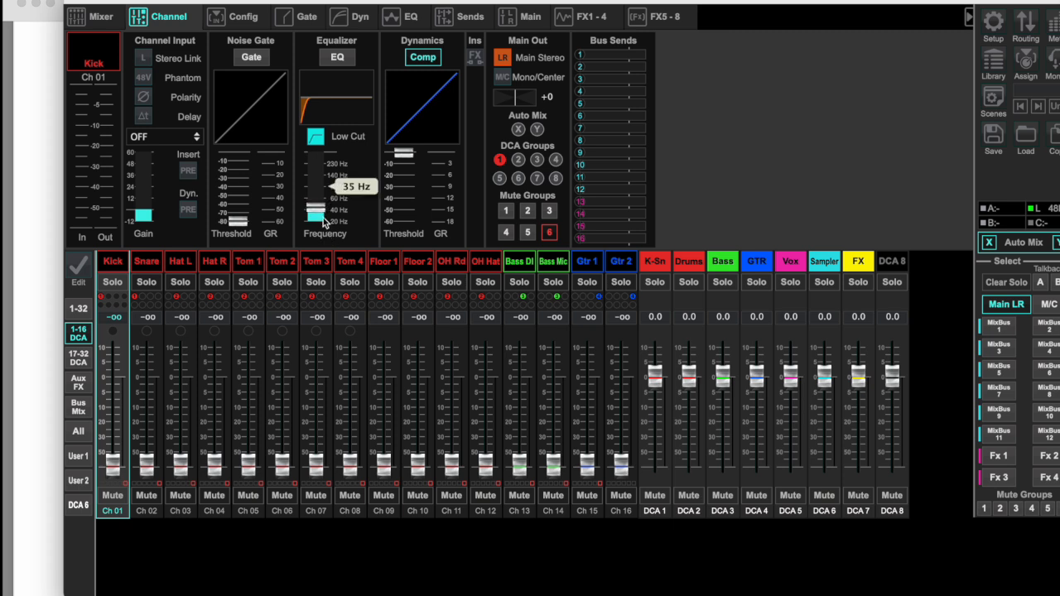
pyautogui.click(338, 60)
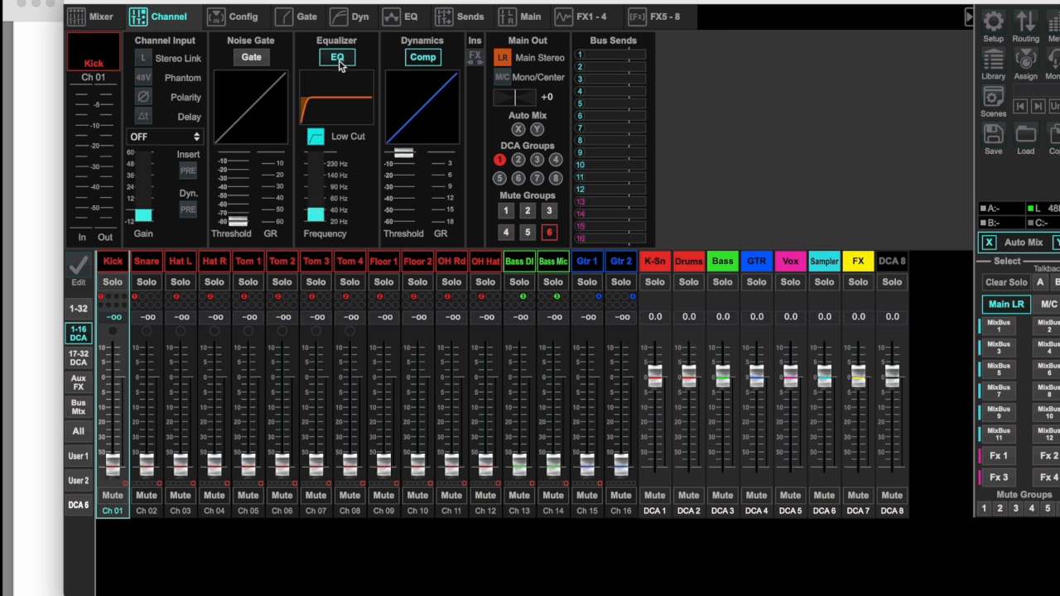
pyautogui.click(252, 61)
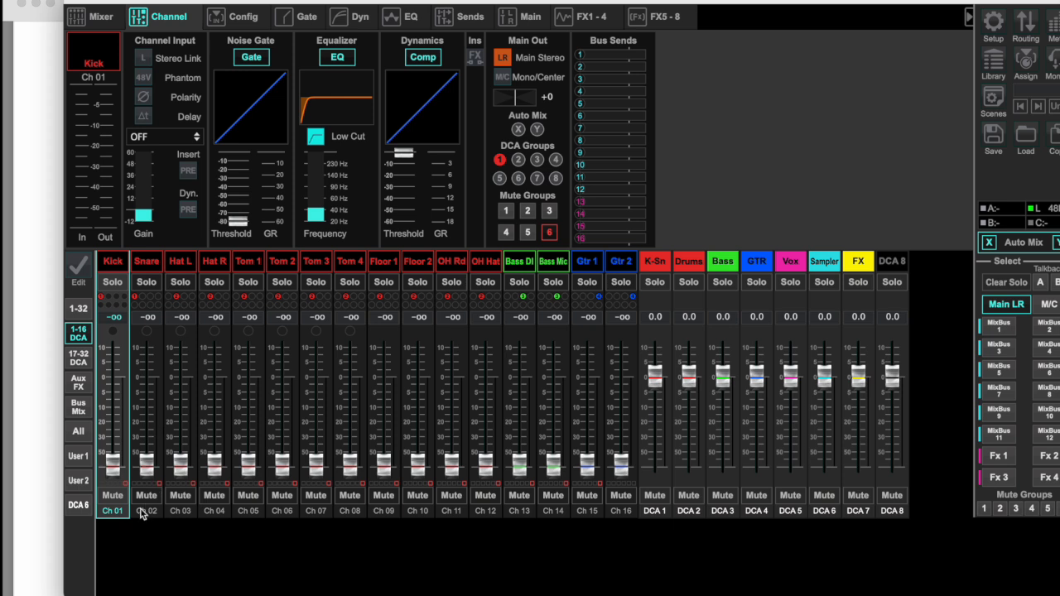
pyautogui.moveTo(624, 57)
pyautogui.click(144, 79)
pyautogui.click(145, 79)
# - On the Snare channel, enable the noise gate, compressor and EQ, and turn on the low cut at about 100 Hz
pyautogui.click(140, 502)
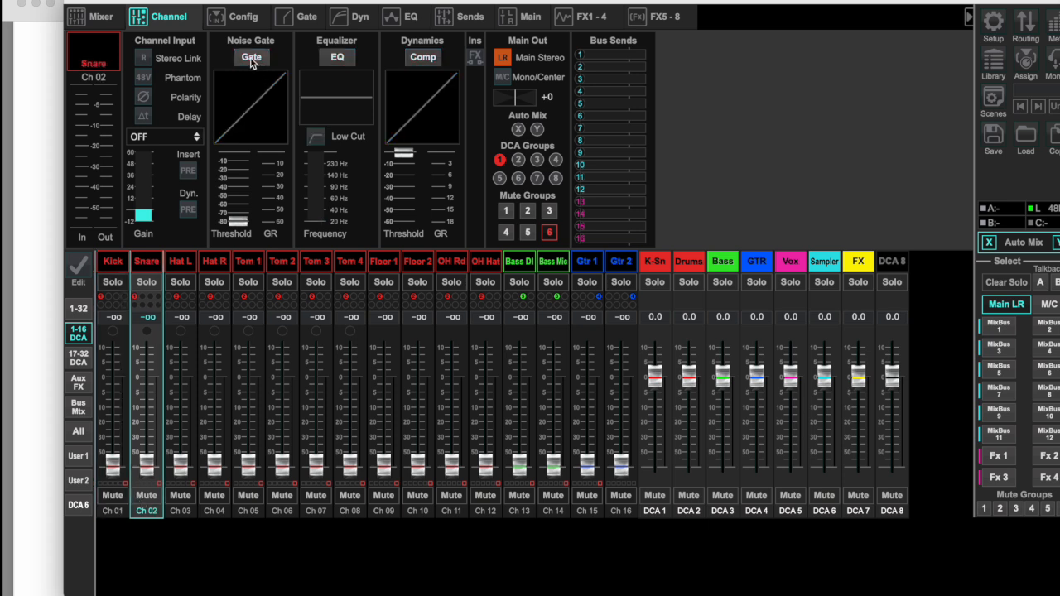
pyautogui.click(422, 56)
pyautogui.click(338, 56)
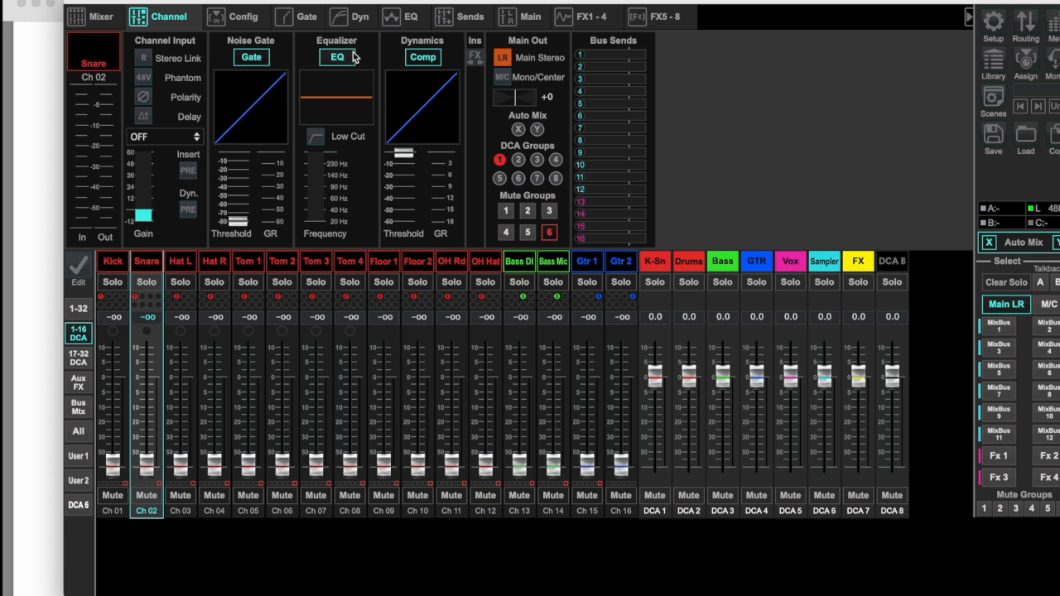
pyautogui.click(316, 138)
pyautogui.moveTo(314, 235); pyautogui.dragTo(314, 120)
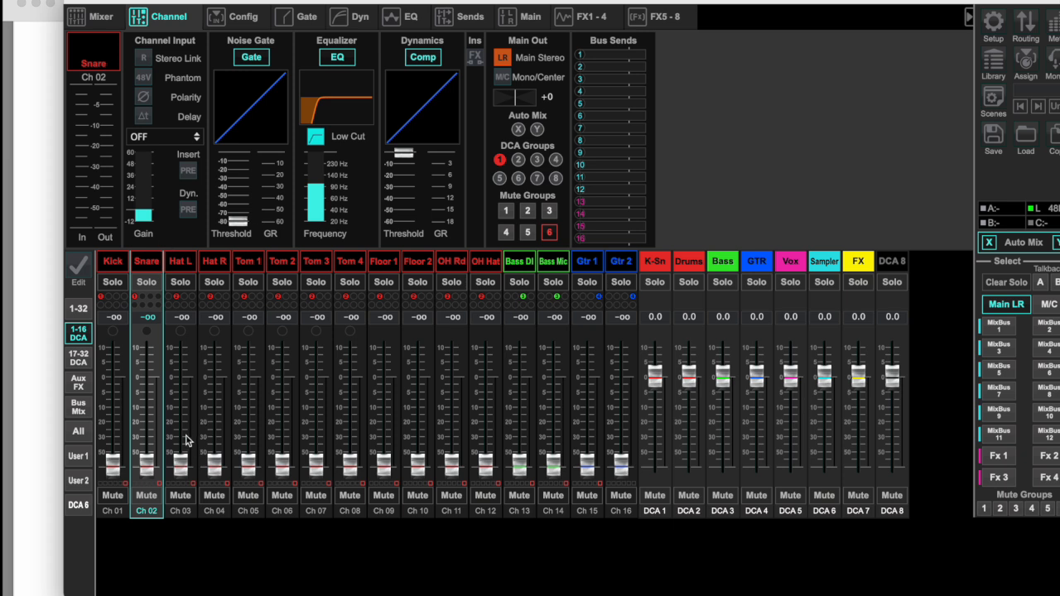
# - Turn on the low cut for Hat L and Hat R and set both to about 305 Hz
pyautogui.click(180, 509)
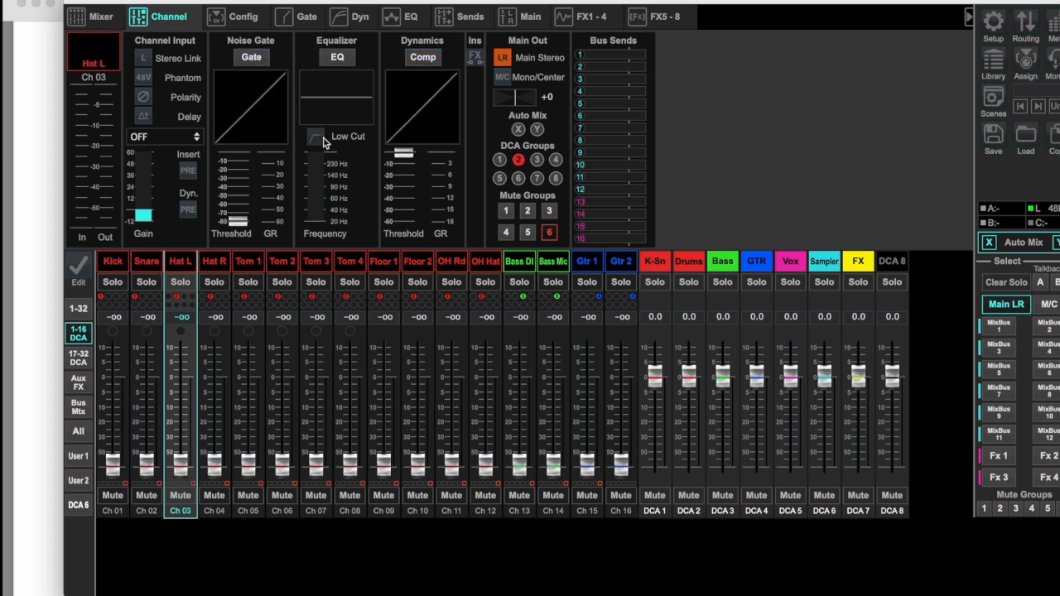
pyautogui.moveTo(318, 221); pyautogui.dragTo(329, 2)
pyautogui.moveTo(320, 152); pyautogui.dragTo(320, 173)
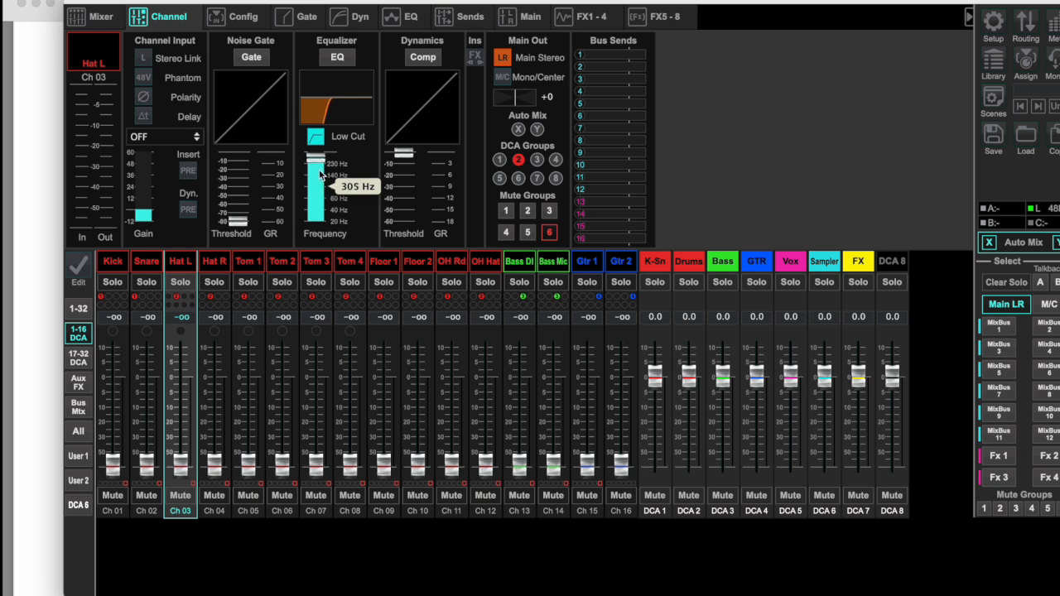
pyautogui.moveTo(321, 174); pyautogui.dragTo(321, 174)
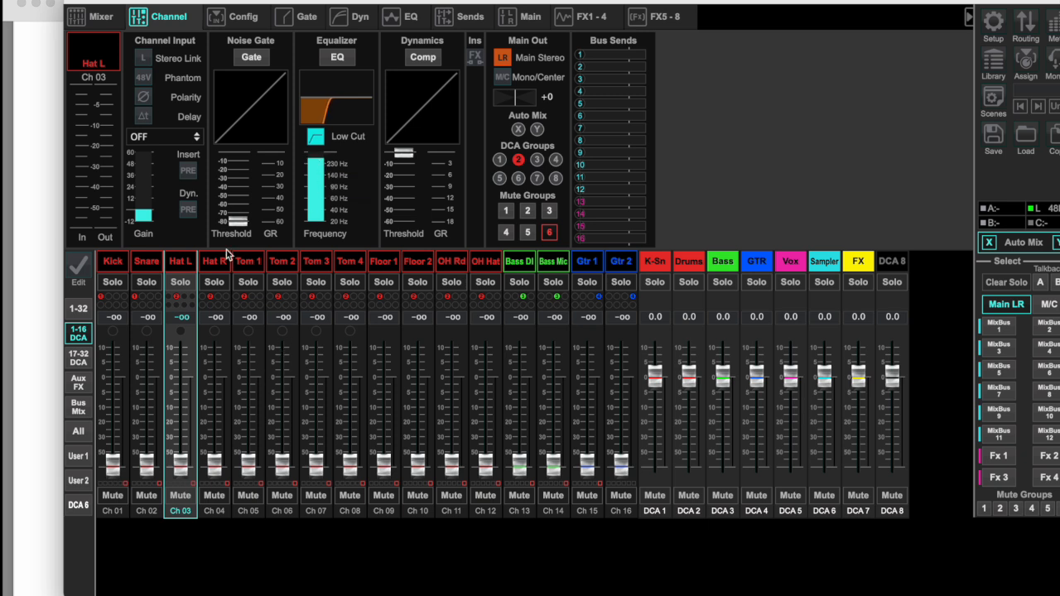
pyautogui.click(219, 264)
pyautogui.click(316, 137)
pyautogui.moveTo(323, 222); pyautogui.dragTo(335, 60)
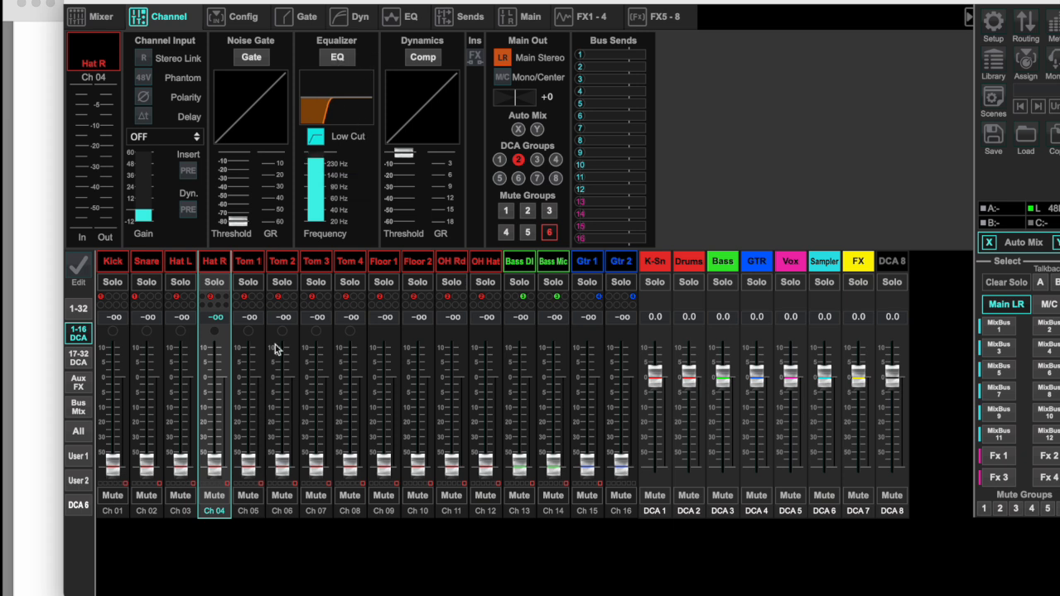
# - Enable the noise gate on each tom channel from Tom 1 through Floor 2
pyautogui.click(248, 262)
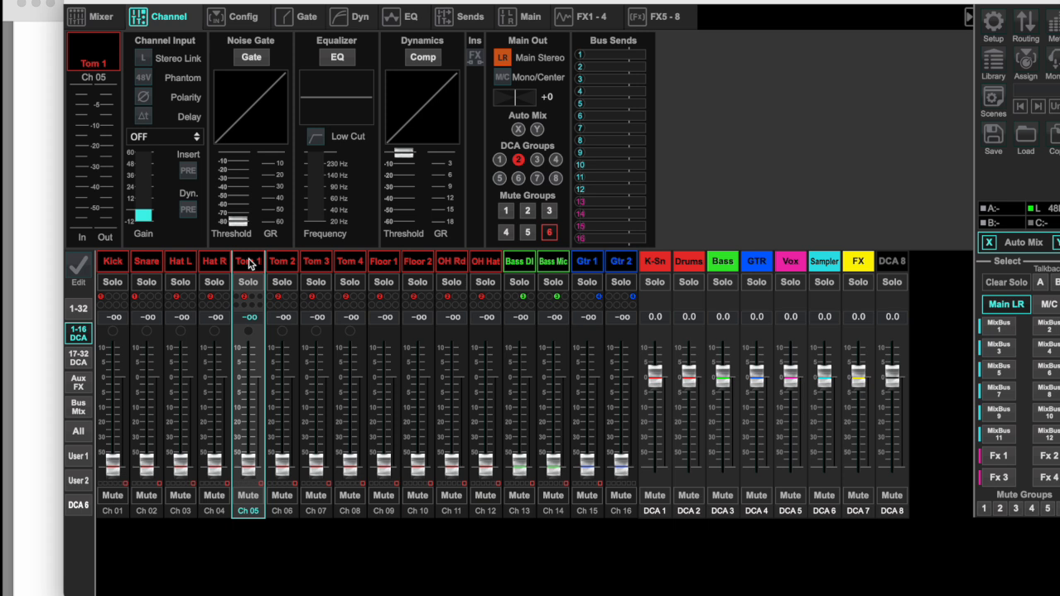
pyautogui.click(253, 58)
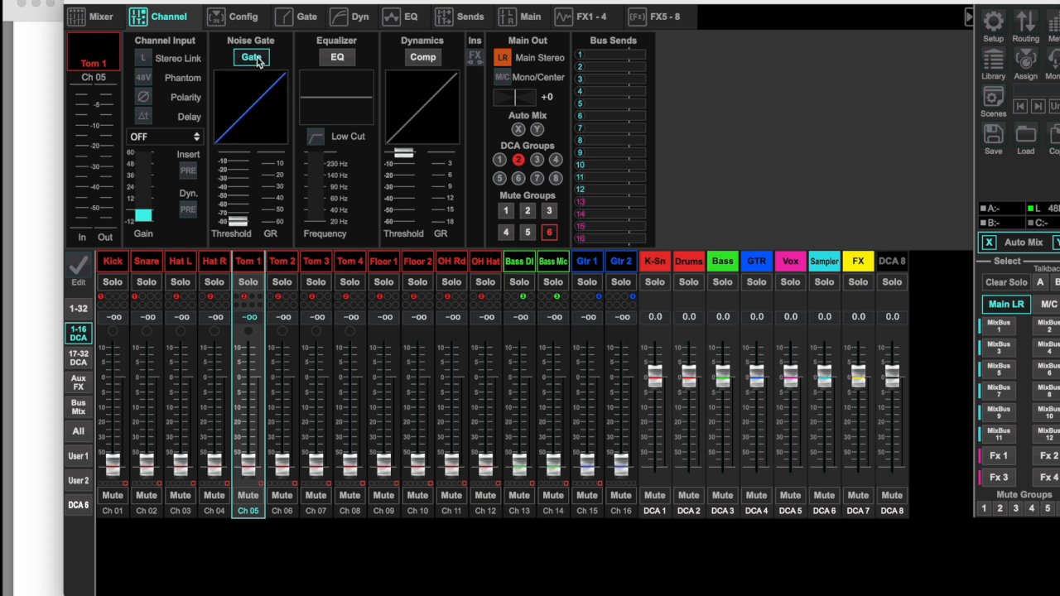
pyautogui.press('Right')
pyautogui.click(257, 57)
pyautogui.press('Right')
pyautogui.click(258, 56)
pyautogui.press('Right')
pyautogui.click(257, 57)
pyautogui.press('Right')
pyautogui.click(257, 57)
pyautogui.press('Right')
pyautogui.click(258, 57)
pyautogui.press('Right')
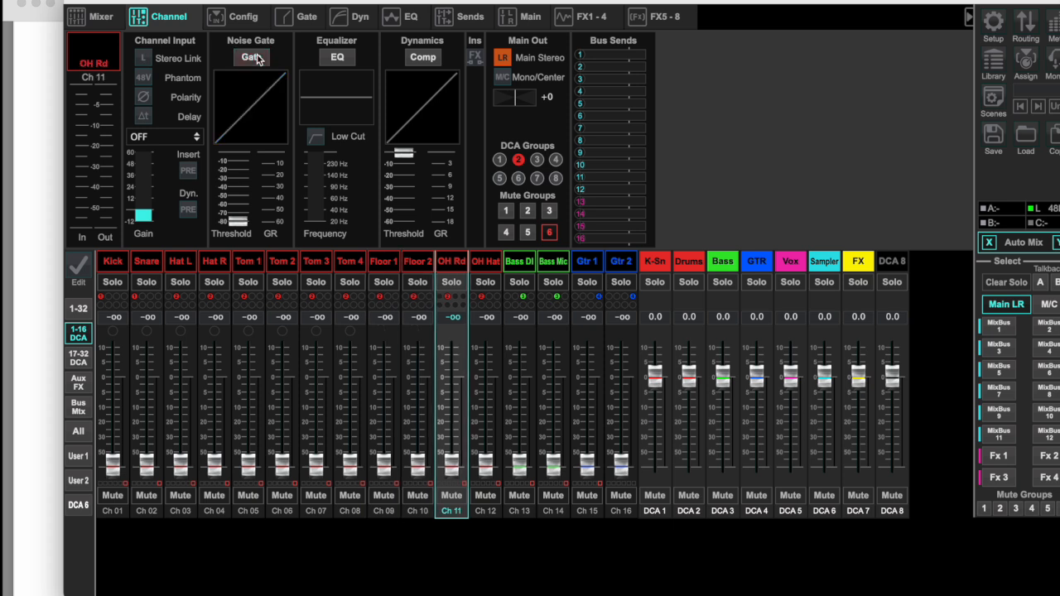
pyautogui.press('Left')
pyautogui.press('Right')
pyautogui.press('Left')
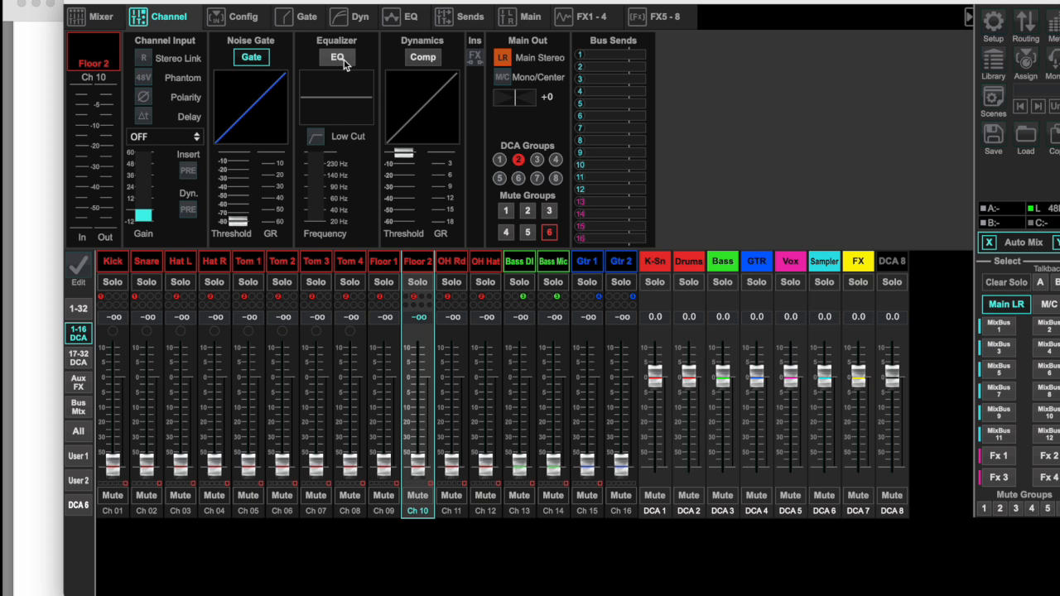
# - Enable the EQ on each tom channel from Tom 1 through Floor 2
pyautogui.press('Left')
pyautogui.press('Left')
pyautogui.press('Left')
pyautogui.press('Left')
pyautogui.press('Left')
pyautogui.press('Left')
pyautogui.press('Right')
pyautogui.press('Right')
pyautogui.press('Right')
pyautogui.press('Right')
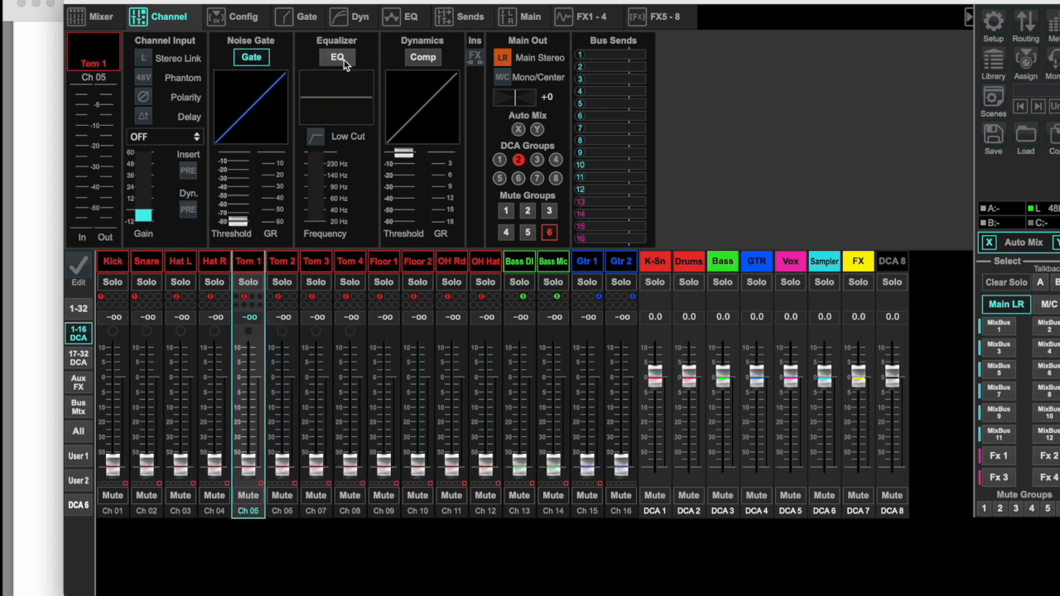
pyautogui.press('Right')
pyautogui.press('Right')
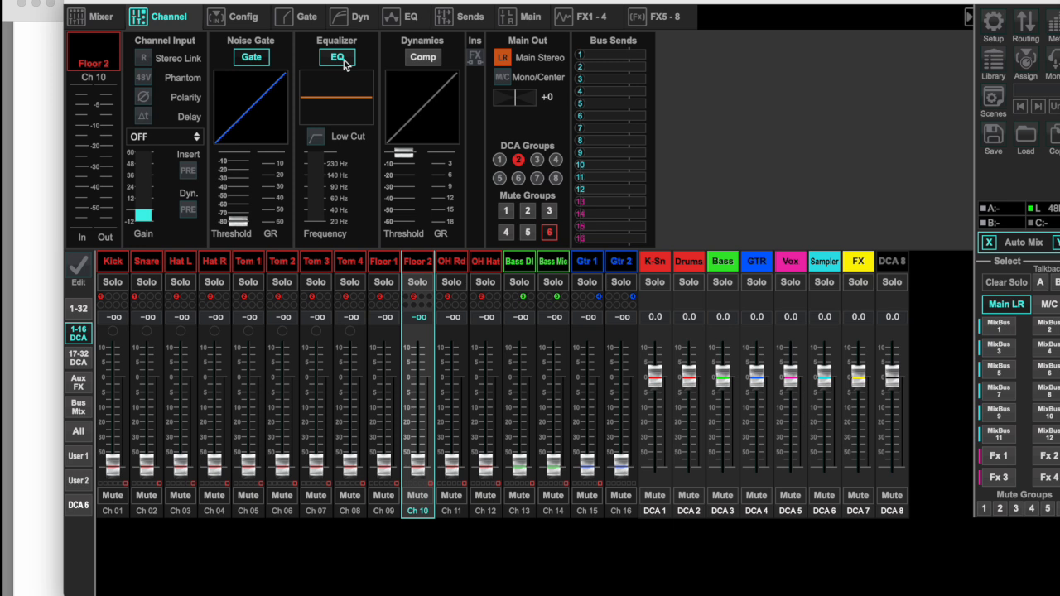
# - Enable the compressor on each tom channel from Floor 2 back through Tom 1
pyautogui.press('Left')
pyautogui.press('Left')
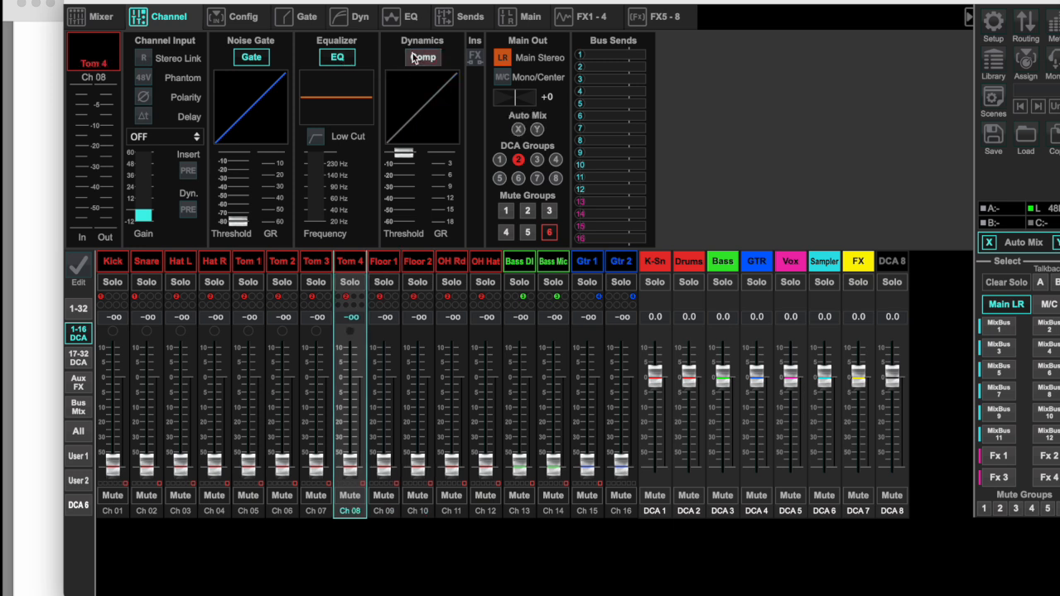
pyautogui.press('Left')
pyautogui.press('Left')
pyautogui.press('Left')
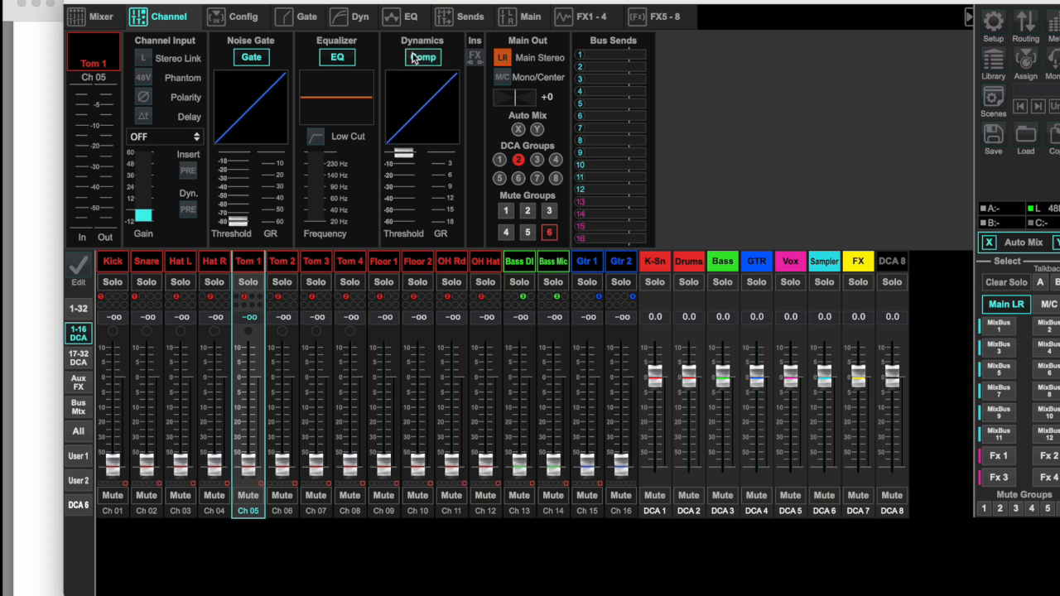
pyautogui.press('Right')
pyautogui.press('Right')
pyautogui.press('Right')
pyautogui.press('Right')
pyautogui.press('Right')
pyautogui.press('Right')
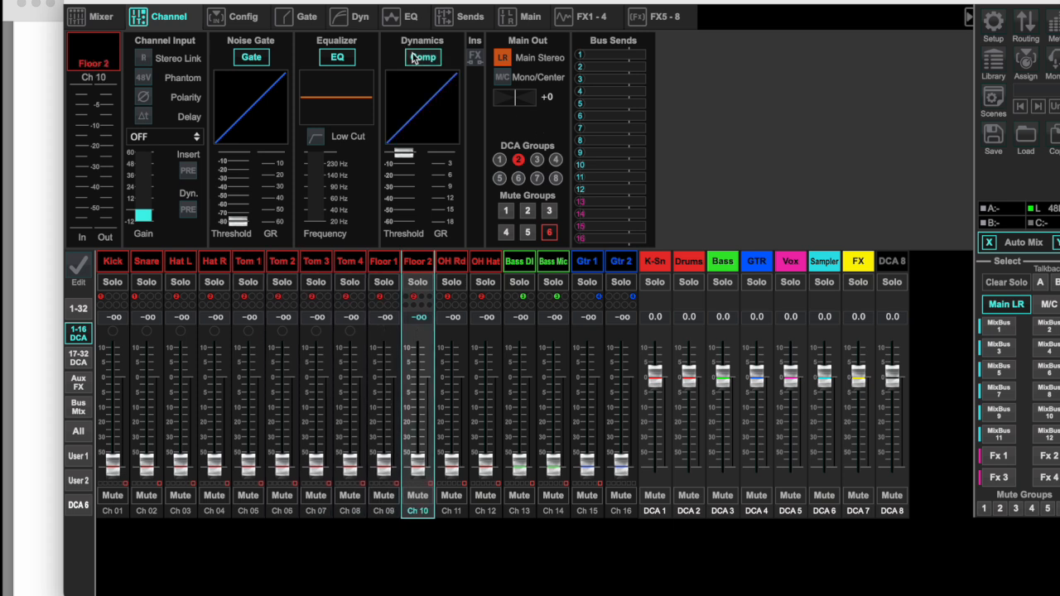
pyautogui.press('Right')
pyautogui.press('Left')
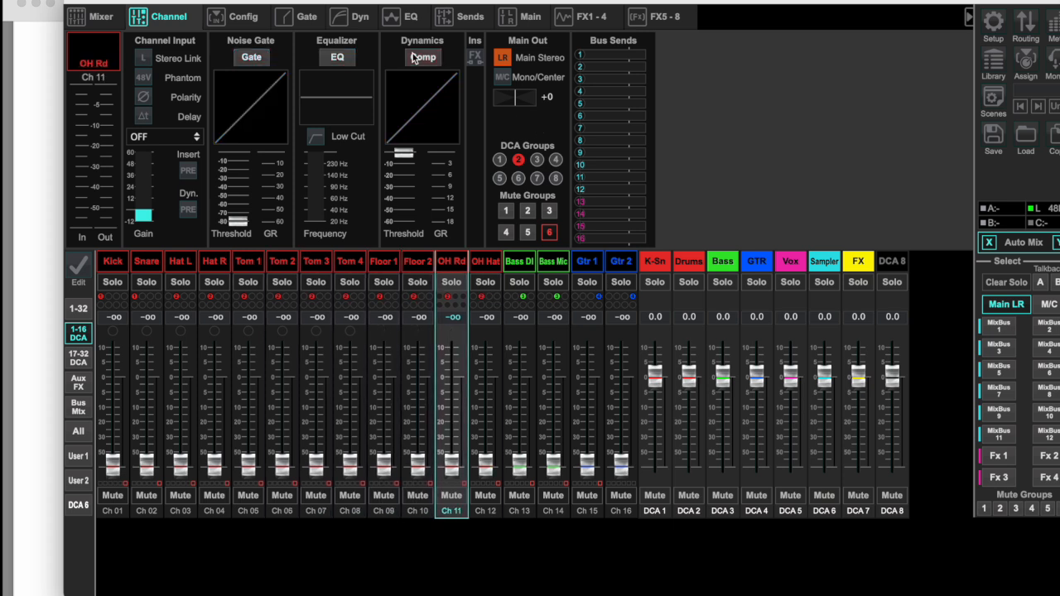
# - Turn on the low cut for OH Rd and OH Hat and raise both frequencies to the maximum
pyautogui.click(316, 138)
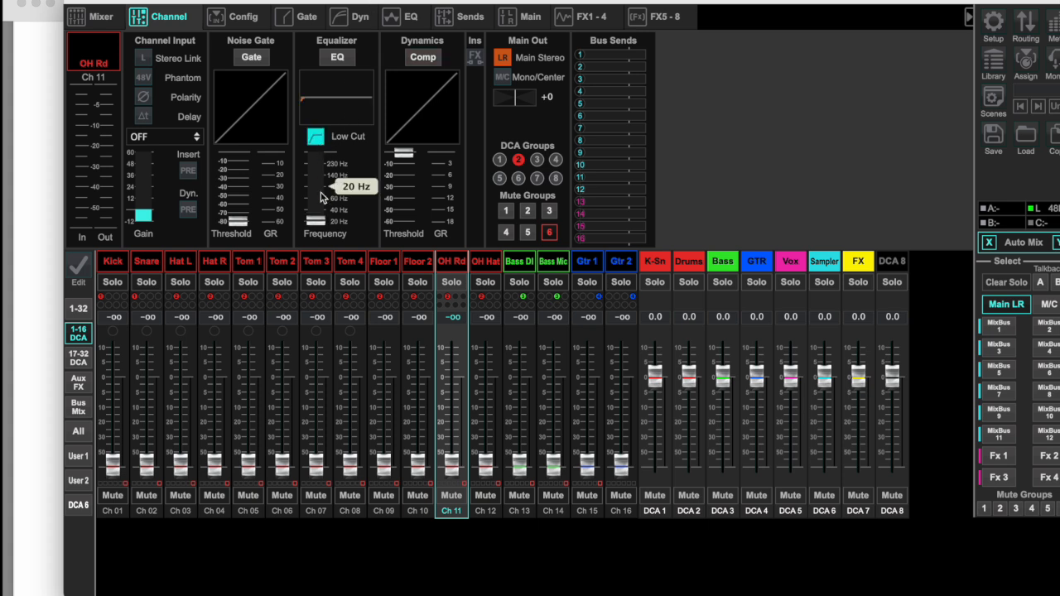
pyautogui.moveTo(316, 222); pyautogui.dragTo(317, 7)
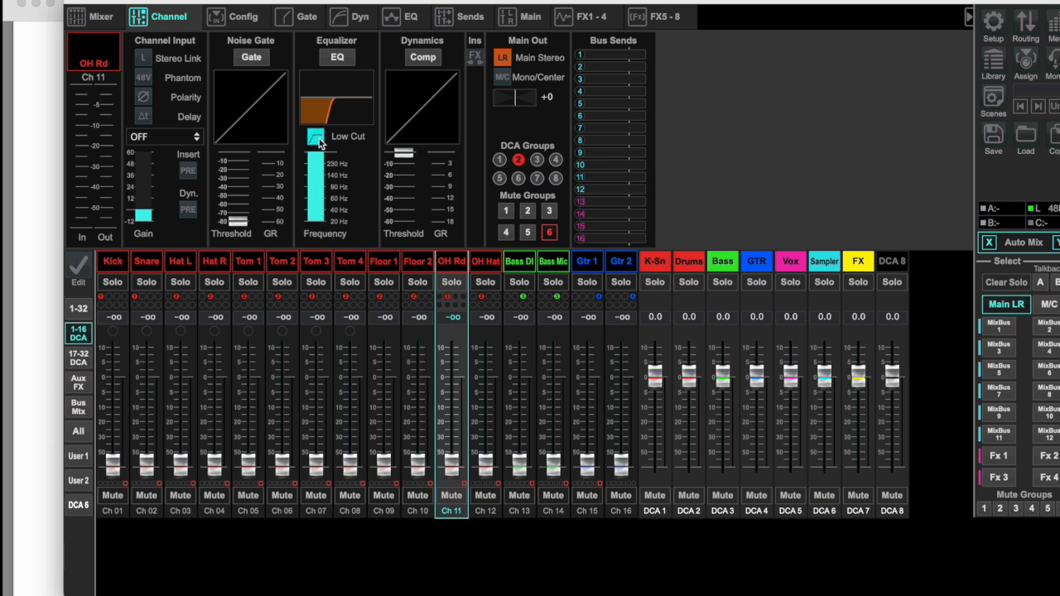
pyautogui.press('Right')
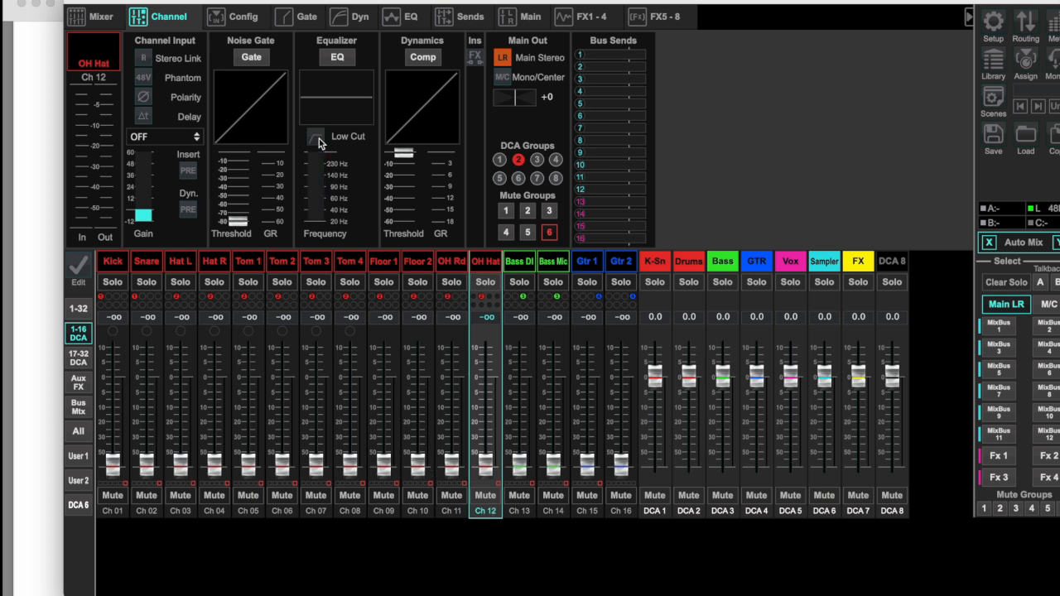
pyautogui.click(314, 137)
pyautogui.moveTo(316, 222); pyautogui.dragTo(316, 152)
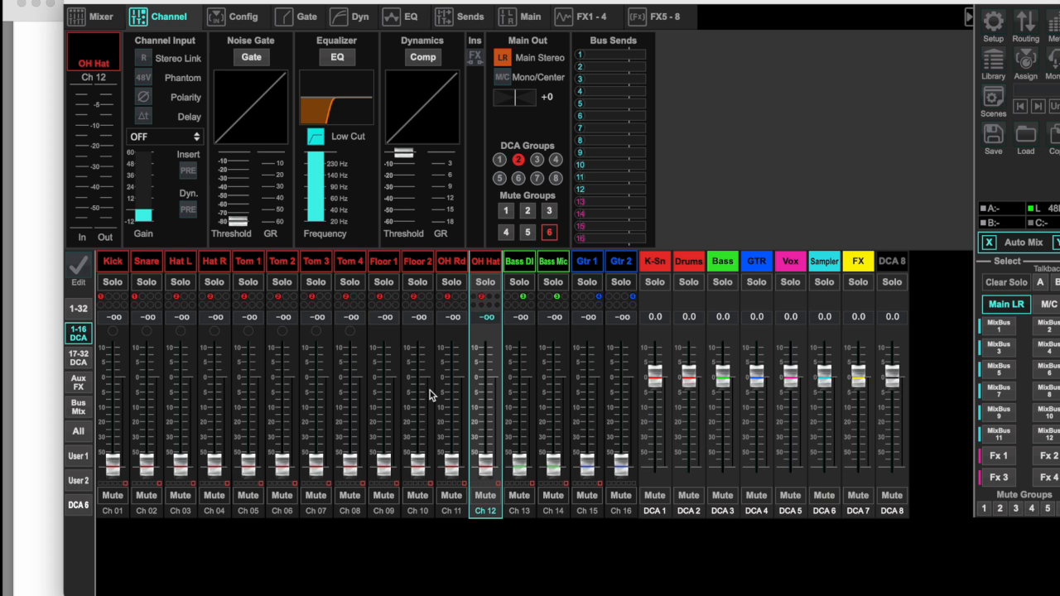
# - Turn on the low cut for Tom 1 at about 85 Hz and enable it on Tom 2 as well
pyautogui.click(246, 261)
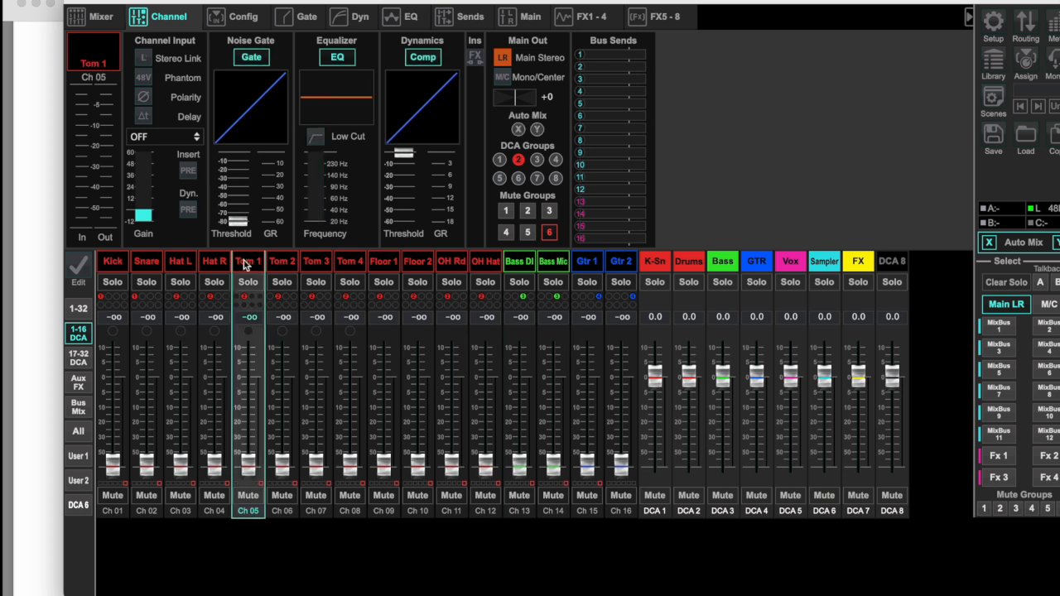
pyautogui.click(316, 136)
pyautogui.moveTo(320, 218); pyautogui.dragTo(317, 189)
pyautogui.moveTo(317, 135)
pyautogui.mouseDown()
pyautogui.moveTo(317, 146)
pyautogui.moveTo(312, 128)
pyautogui.mouseUp()
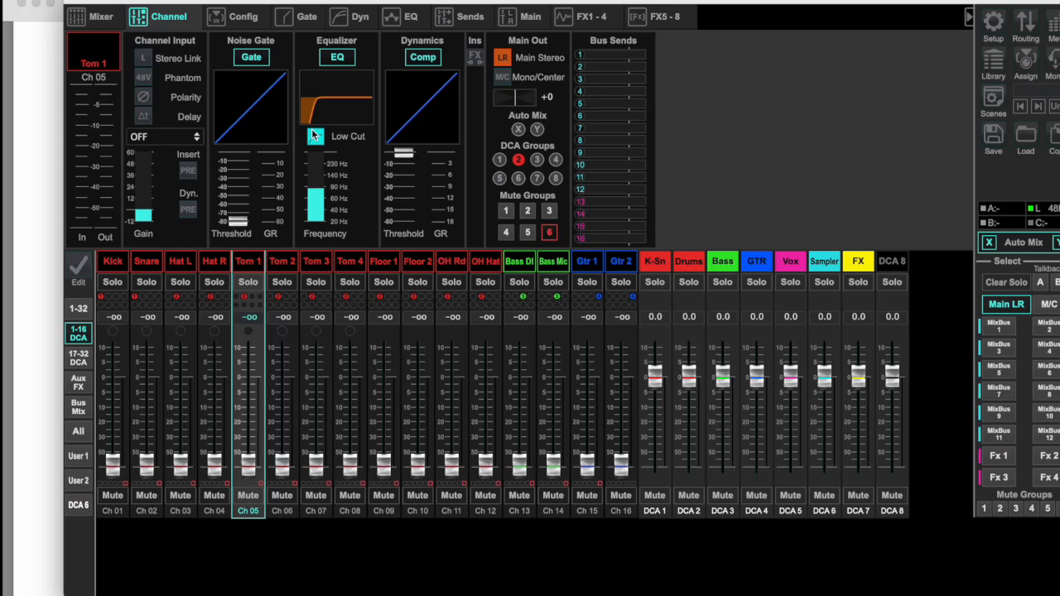
pyautogui.press('Right')
pyautogui.moveTo(313, 135)
pyautogui.mouseDown()
pyautogui.moveTo(316, 172)
pyautogui.moveTo(317, 138)
pyautogui.mouseUp()
# - Turn on and raise the low cut for Tom 3, and set Tom 4's low cut frequency to about 80 Hz
pyautogui.press('Right')
pyautogui.click(316, 137)
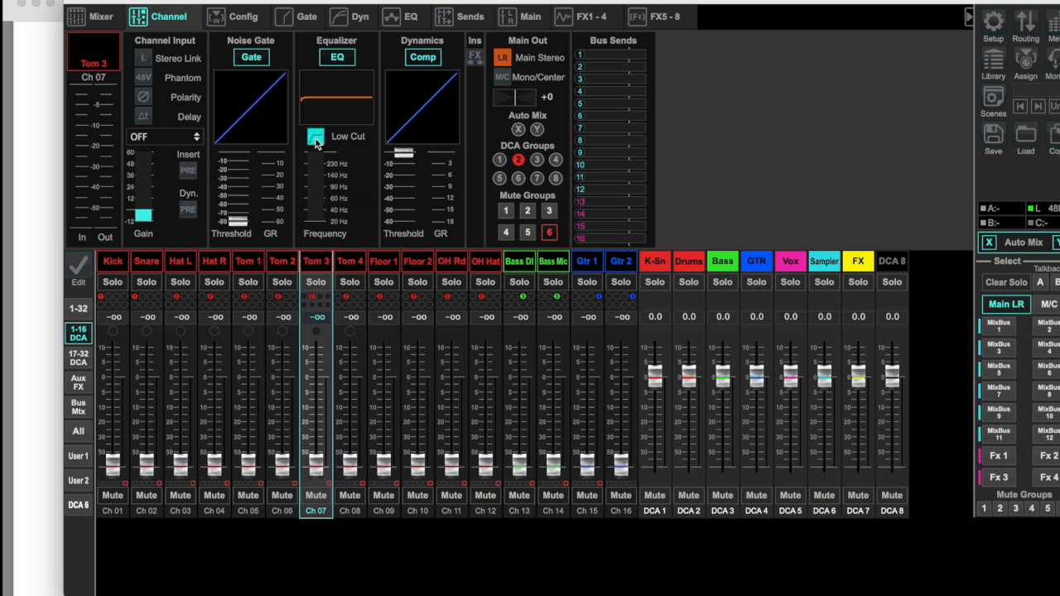
pyautogui.scroll(5, 316, 176)
pyautogui.moveTo(317, 172); pyautogui.dragTo(316, 141)
pyautogui.press('Right')
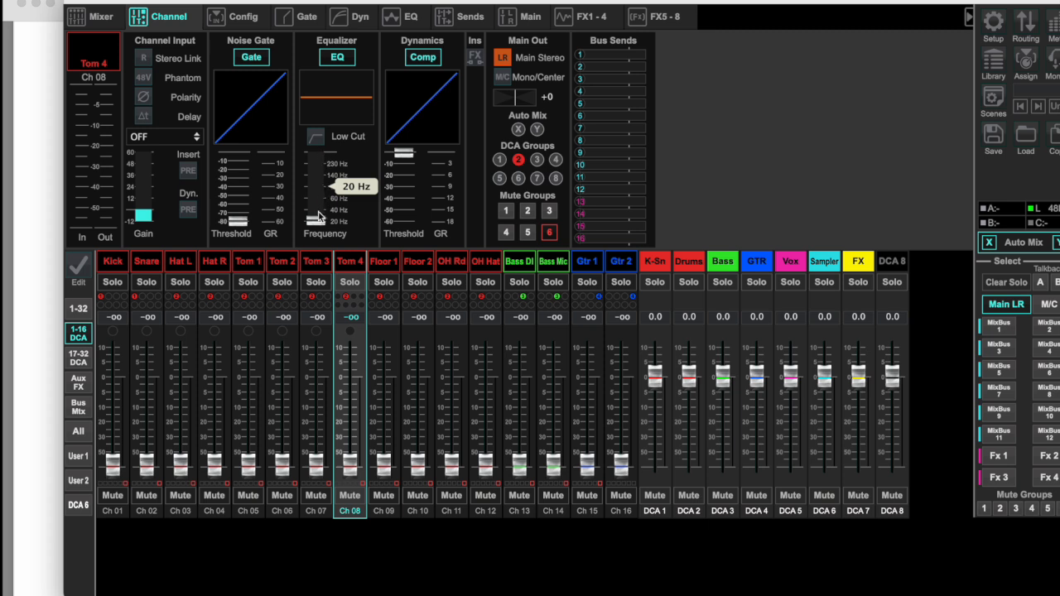
pyautogui.moveTo(317, 220); pyautogui.dragTo(317, 141)
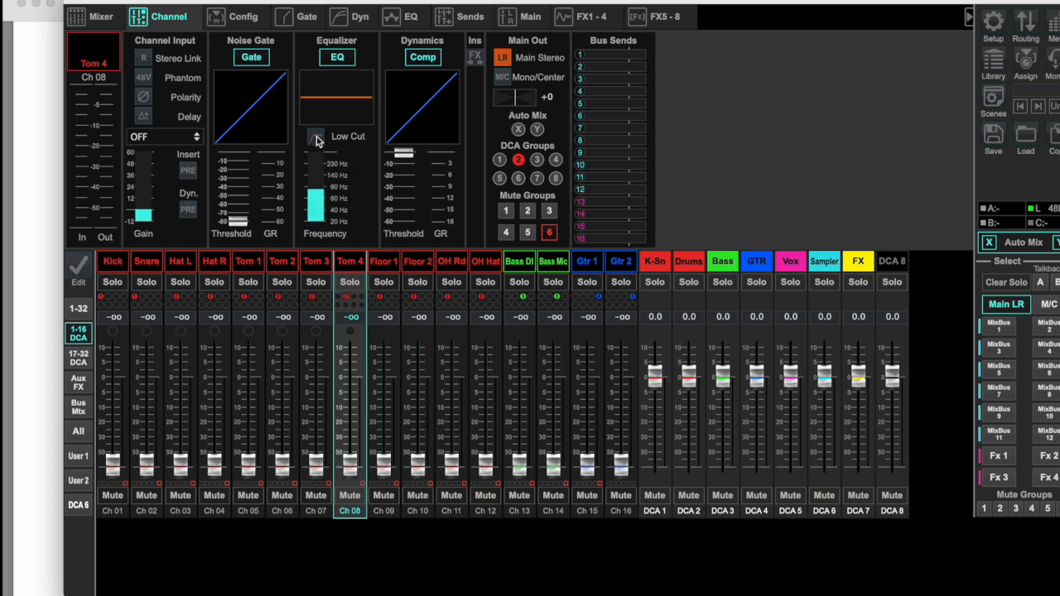
# - Turn on the low cut for Floor 1 and Floor 2 and set both frequencies to about 60 Hz
pyautogui.press('Right')
pyautogui.moveTo(316, 223); pyautogui.dragTo(314, 157)
pyautogui.click(316, 137)
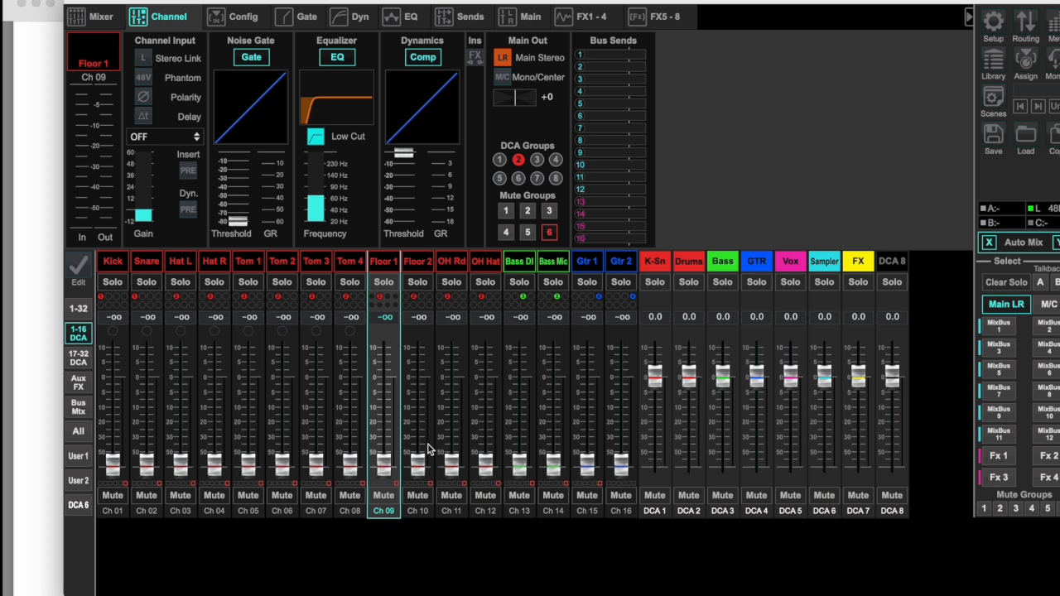
pyautogui.click(419, 388)
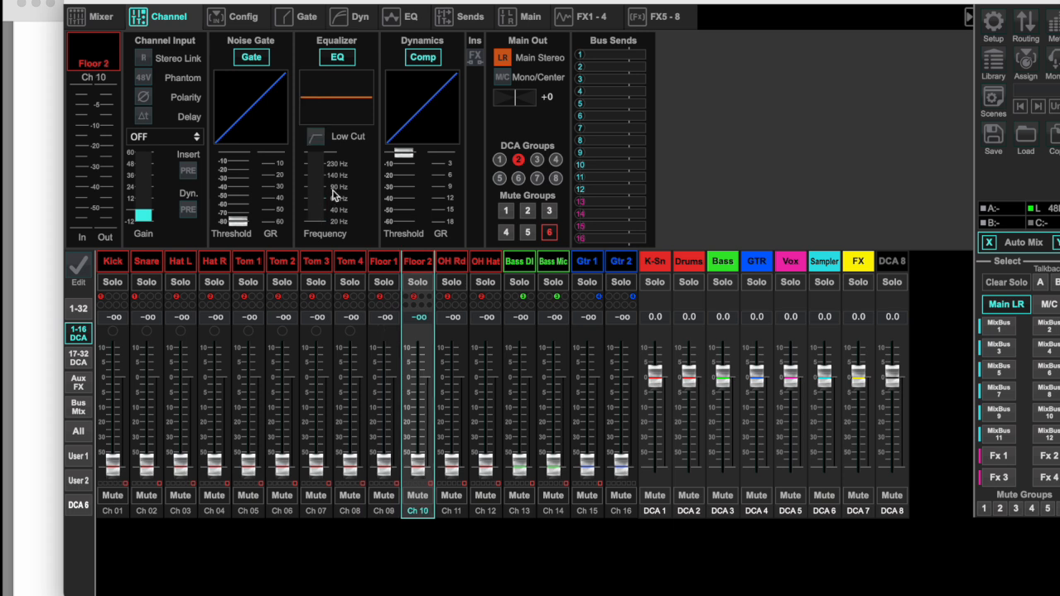
pyautogui.click(318, 137)
pyautogui.moveTo(315, 219); pyautogui.dragTo(320, 157)
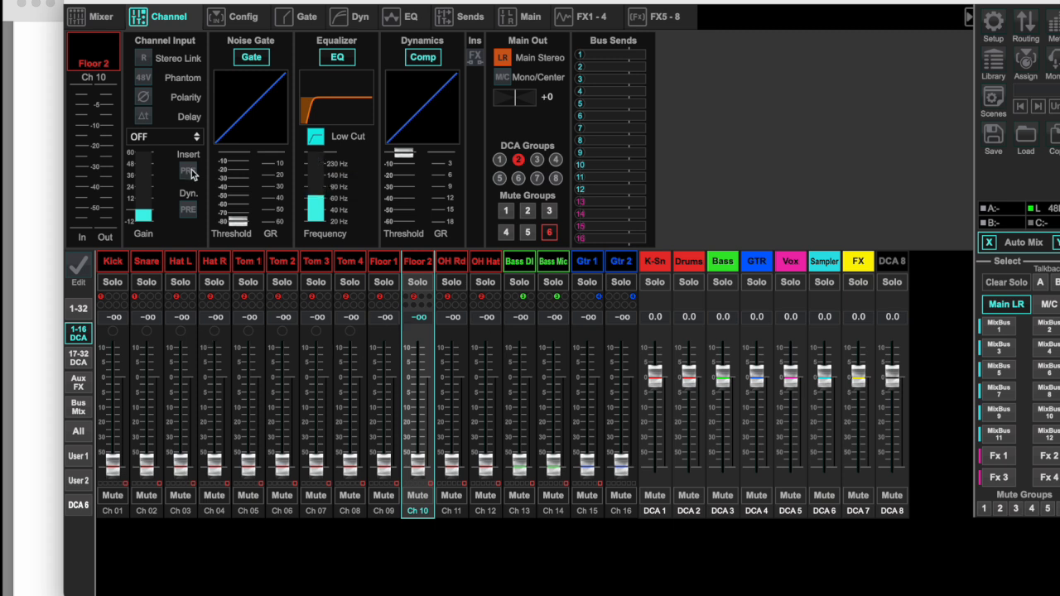
# - Check the drum channels starting from Kick and turn on the low cut for Tom 4
pyautogui.click(114, 510)
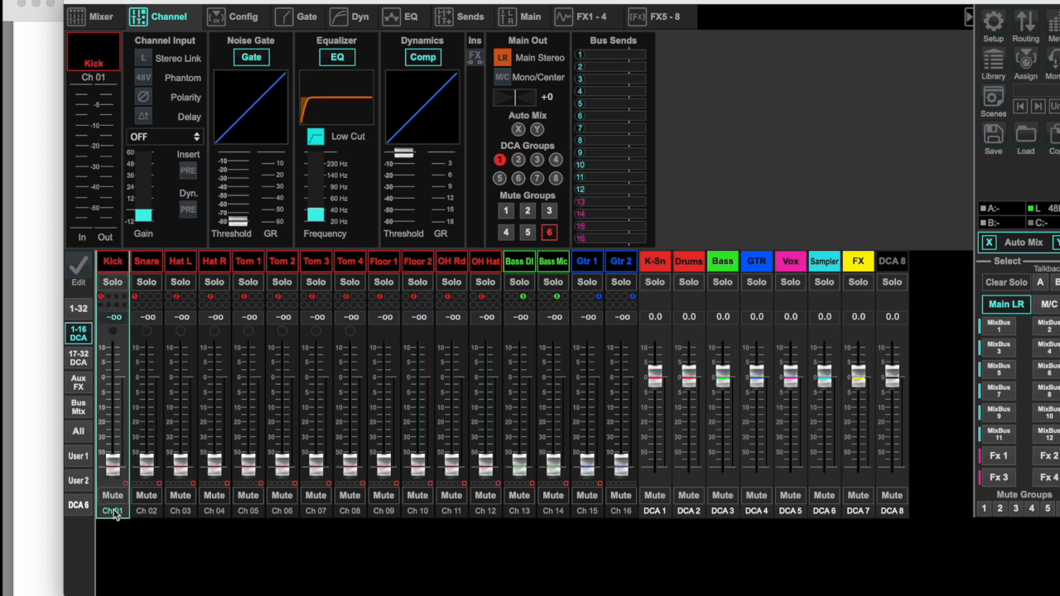
pyautogui.press('Right')
pyautogui.press('Right')
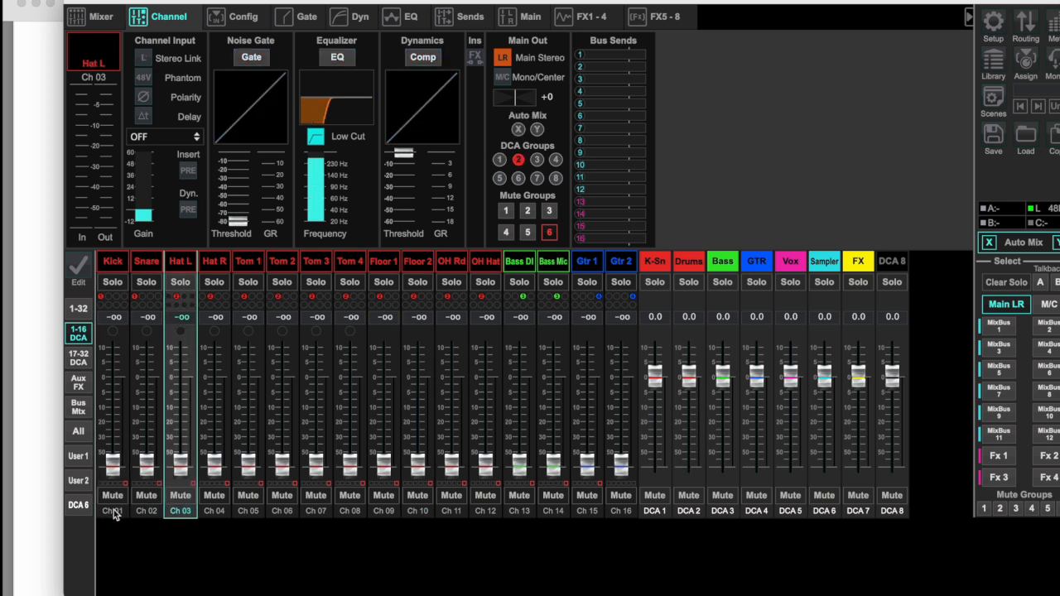
pyautogui.press('Right')
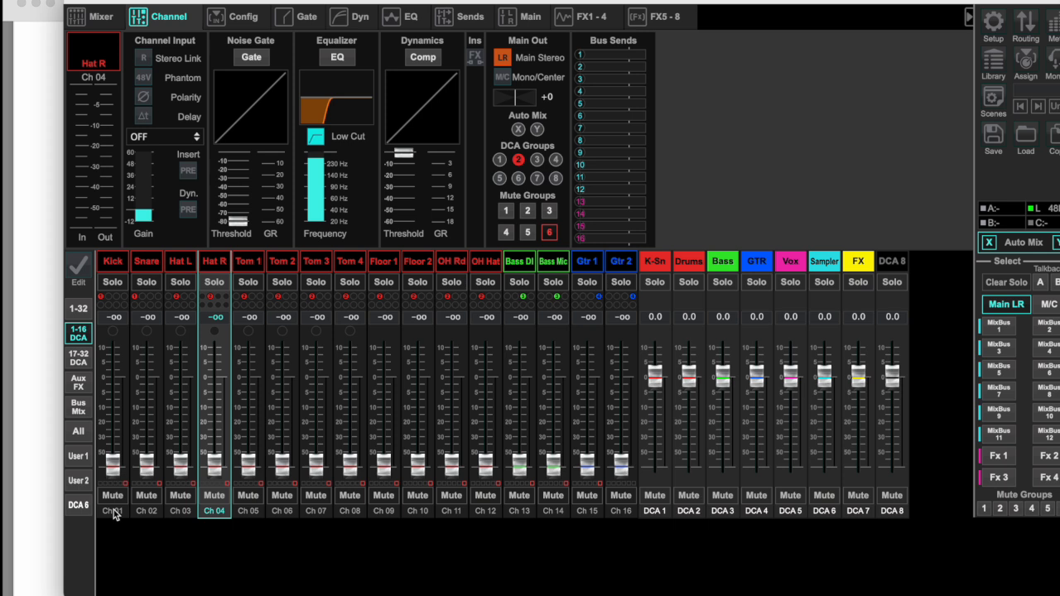
pyautogui.press('Right')
pyautogui.press('Right')
pyautogui.press('Right')
pyautogui.press('Right')
pyautogui.press('Right')
pyautogui.press('Left')
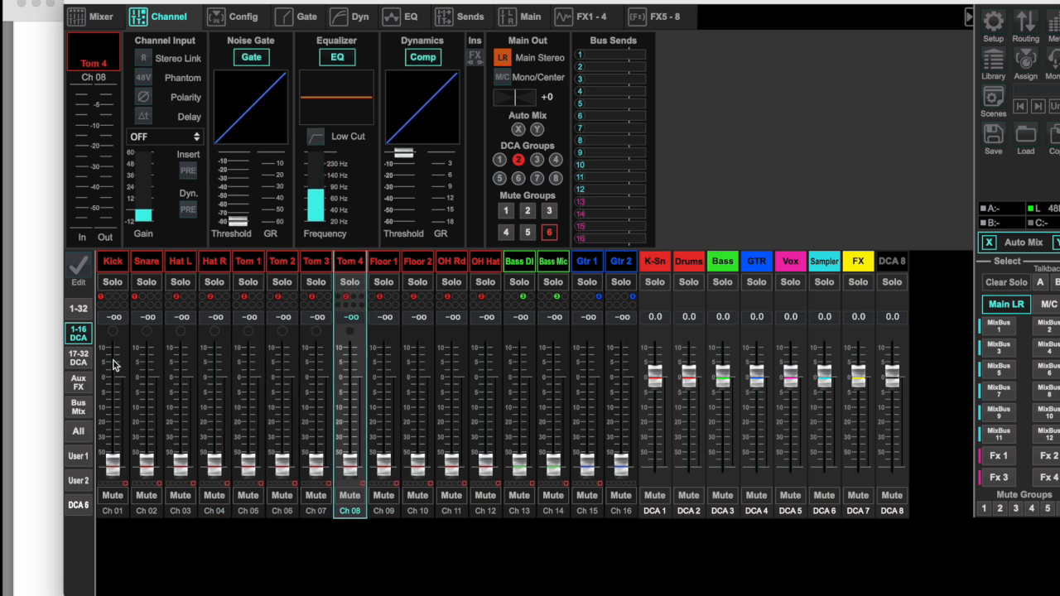
pyautogui.click(319, 141)
# - Review the low cut settings across the tom, floor tom and overhead channels
pyautogui.press('Right')
pyautogui.press('Right')
pyautogui.press('Right')
pyautogui.press('Left')
pyautogui.press('Left')
pyautogui.press('Left')
pyautogui.press('Left')
pyautogui.press('Left')
pyautogui.press('Left')
pyautogui.press('Right')
pyautogui.press('Right')
pyautogui.press('Right')
pyautogui.press('Right')
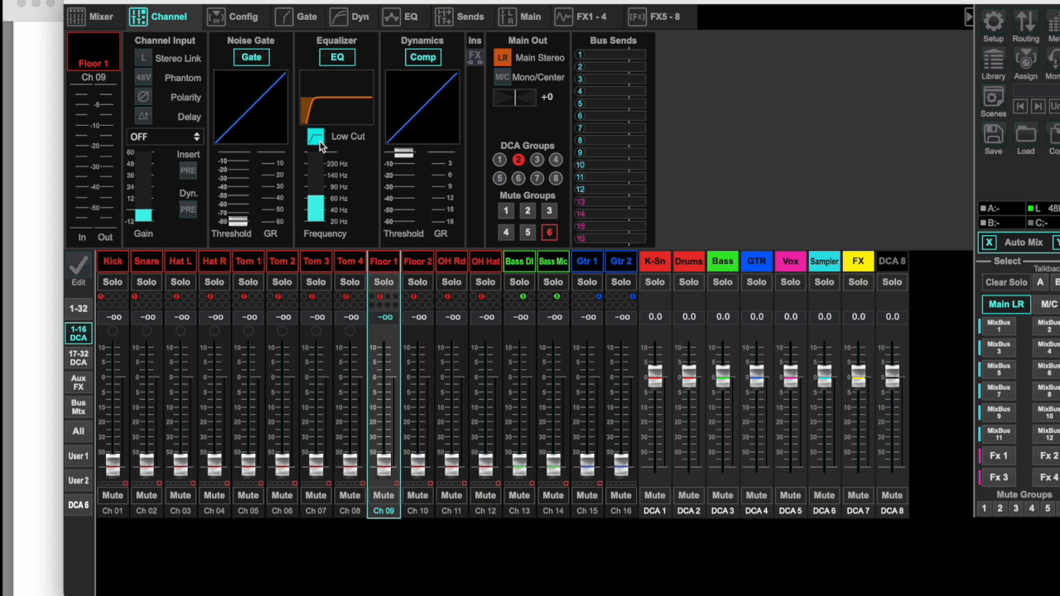
pyautogui.press('Right')
pyautogui.press('Right')
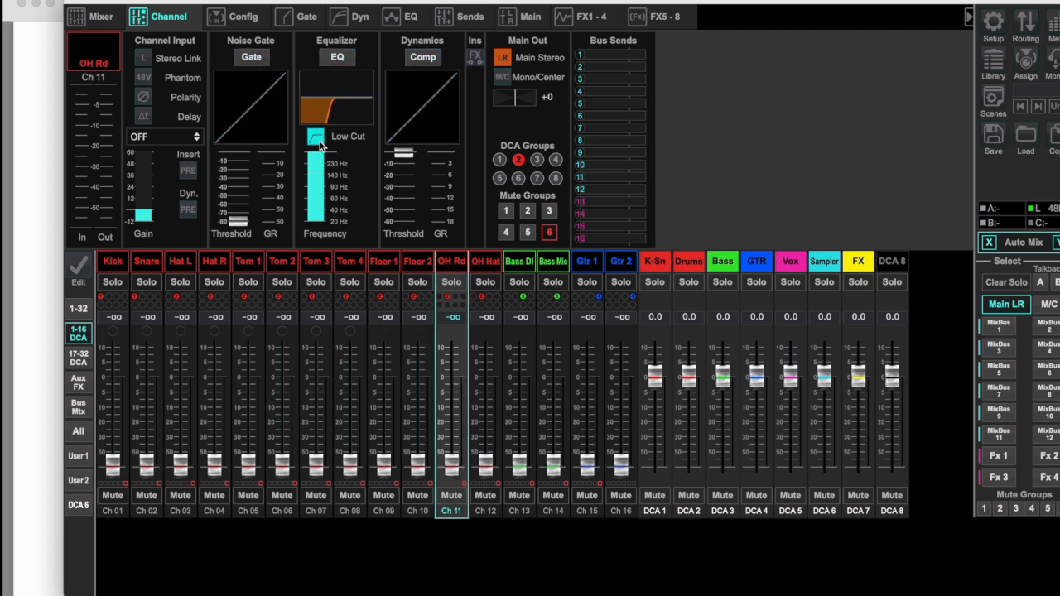
pyautogui.press('Right')
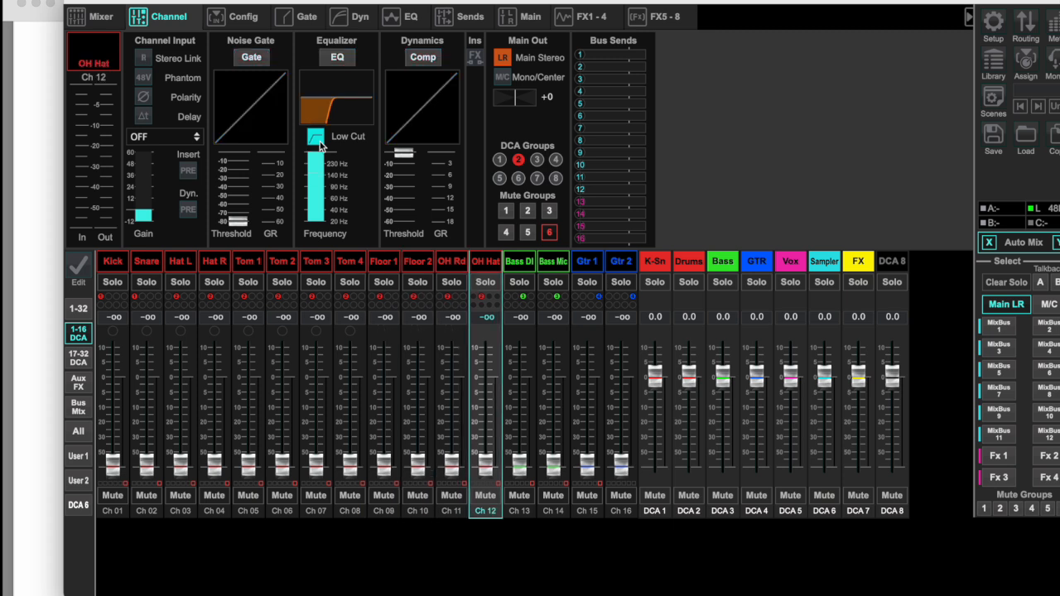
# - Enable the compressor, EQ and low cut on Bass DI, with the low cut frequency at about 35 Hz
pyautogui.press('Right')
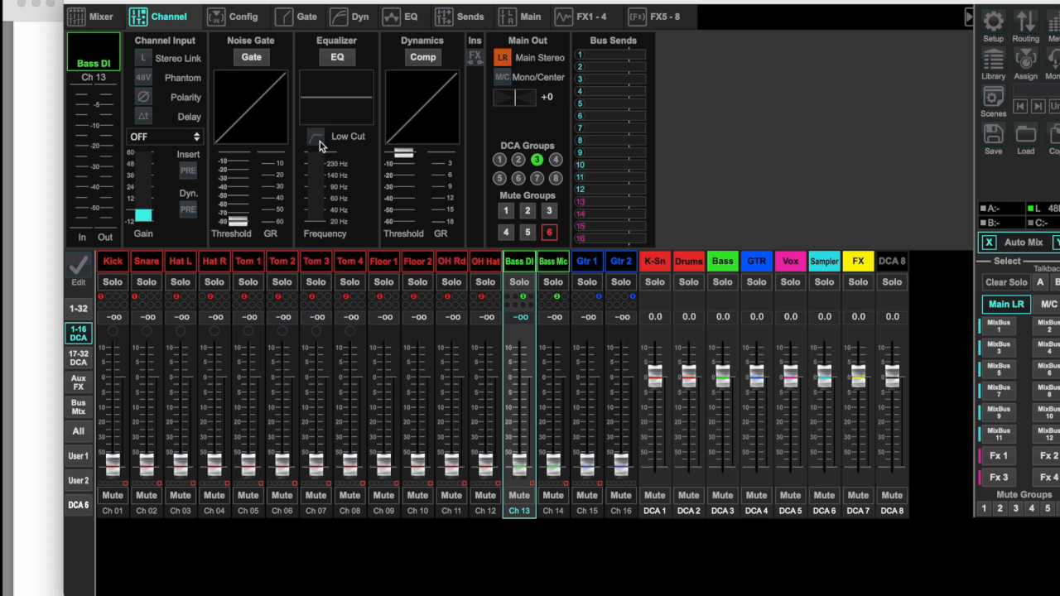
pyautogui.click(423, 56)
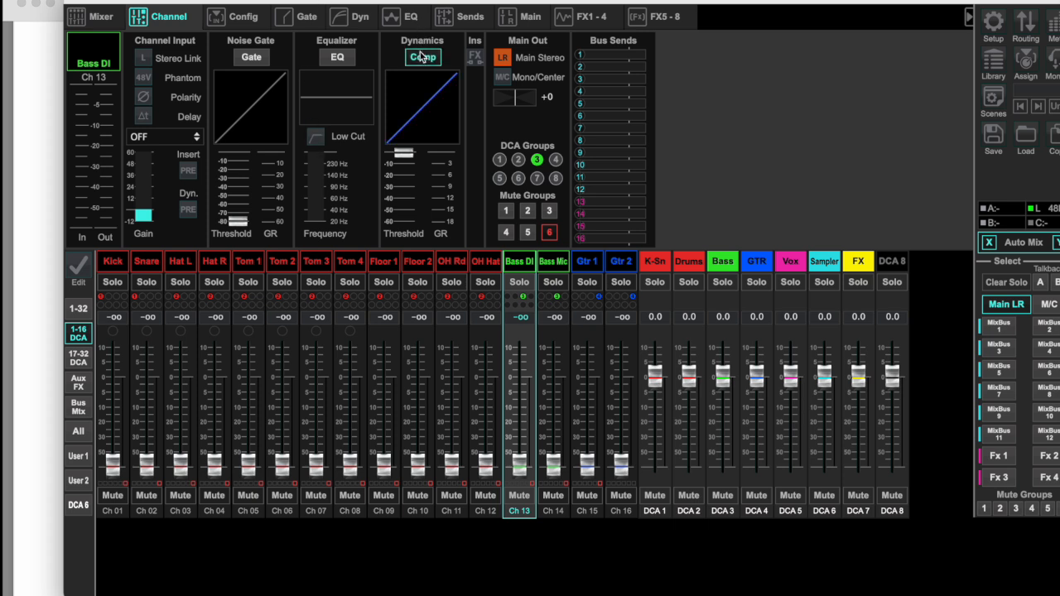
pyautogui.click(338, 58)
pyautogui.click(315, 137)
pyautogui.moveTo(315, 221); pyautogui.dragTo(315, 192)
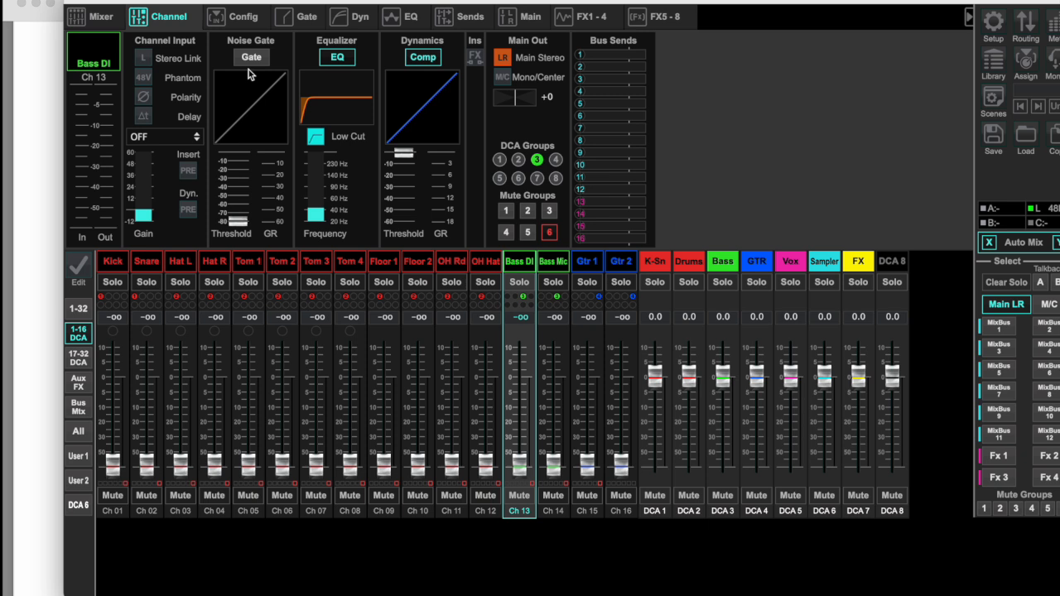
# - Enable the EQ, low cut and compressor on Bass Mic, setting the low cut frequency to about 35 Hz
pyautogui.click(548, 264)
pyautogui.click(337, 55)
pyautogui.click(316, 136)
pyautogui.moveTo(316, 219); pyautogui.dragTo(317, 193)
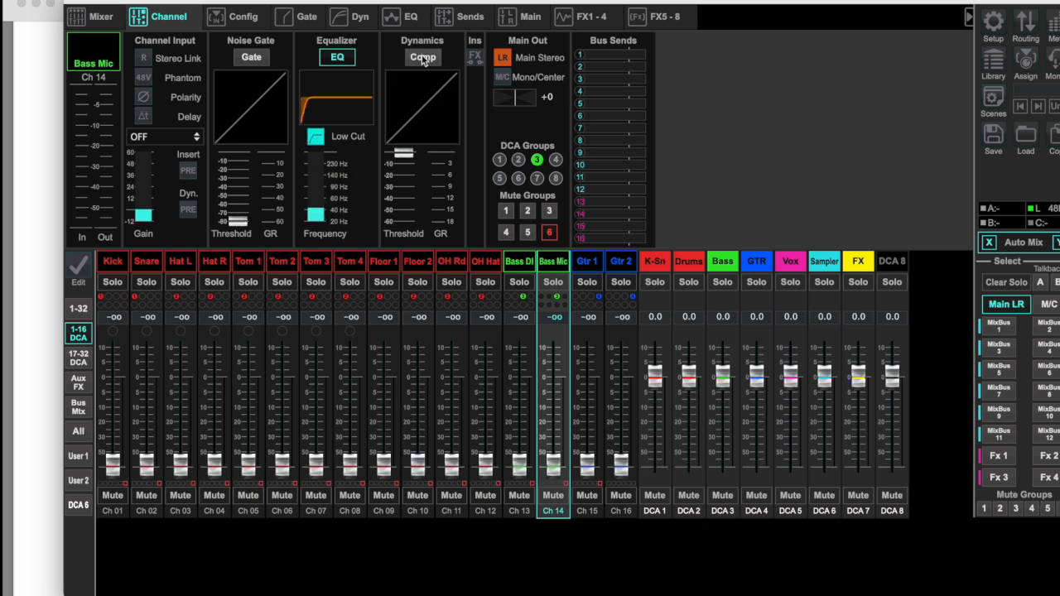
pyautogui.click(423, 58)
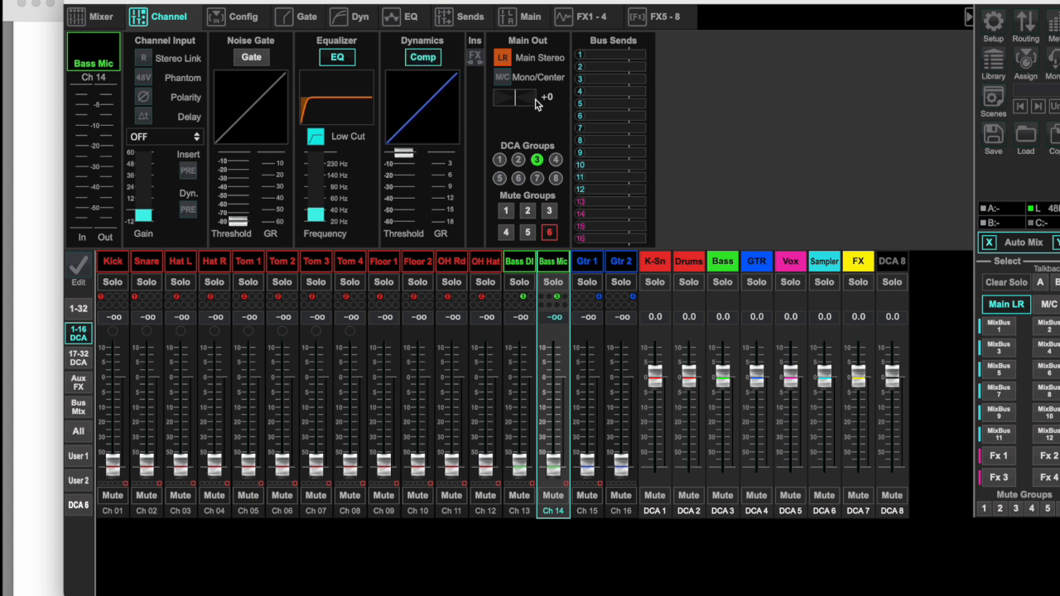
# - Turn on and raise the low cut for Gtr 1, and turn on Gtr 2's low cut at about 85 Hz
pyautogui.click(589, 261)
pyautogui.click(316, 137)
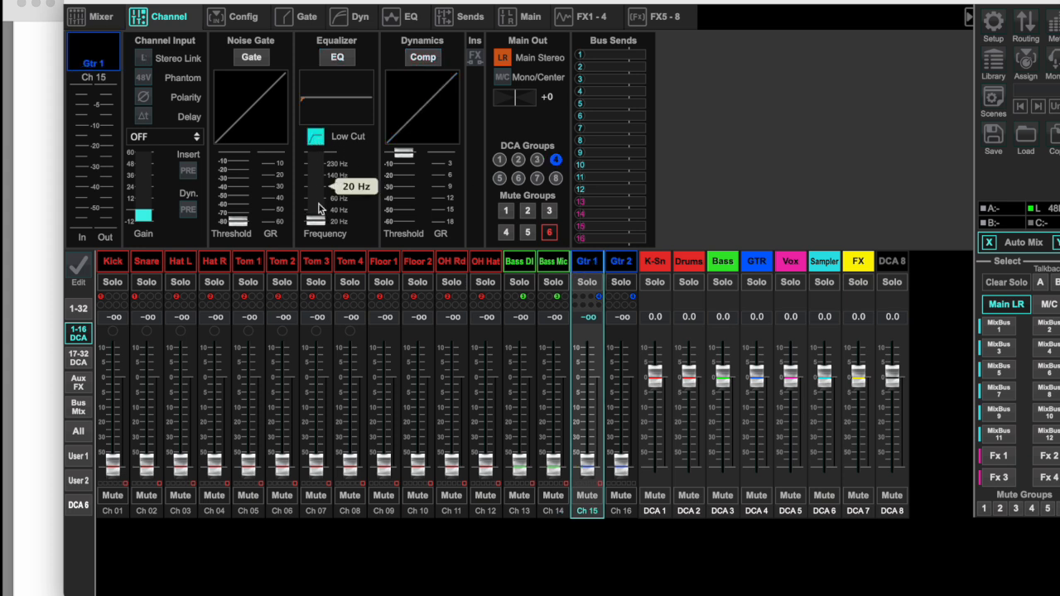
pyautogui.moveTo(321, 225); pyautogui.dragTo(319, 142)
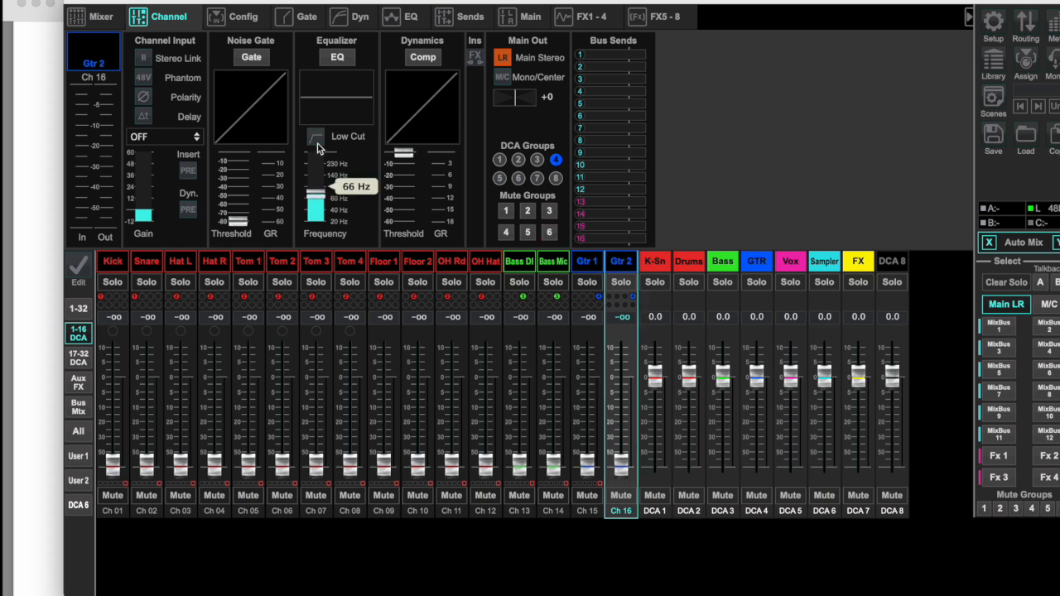
pyautogui.moveTo(318, 147); pyautogui.dragTo(315, 136)
pyautogui.click(315, 136)
# - Turn on the low cut for Vox at about 100 Hz and for FX Vox at the maximum frequency
pyautogui.click(78, 358)
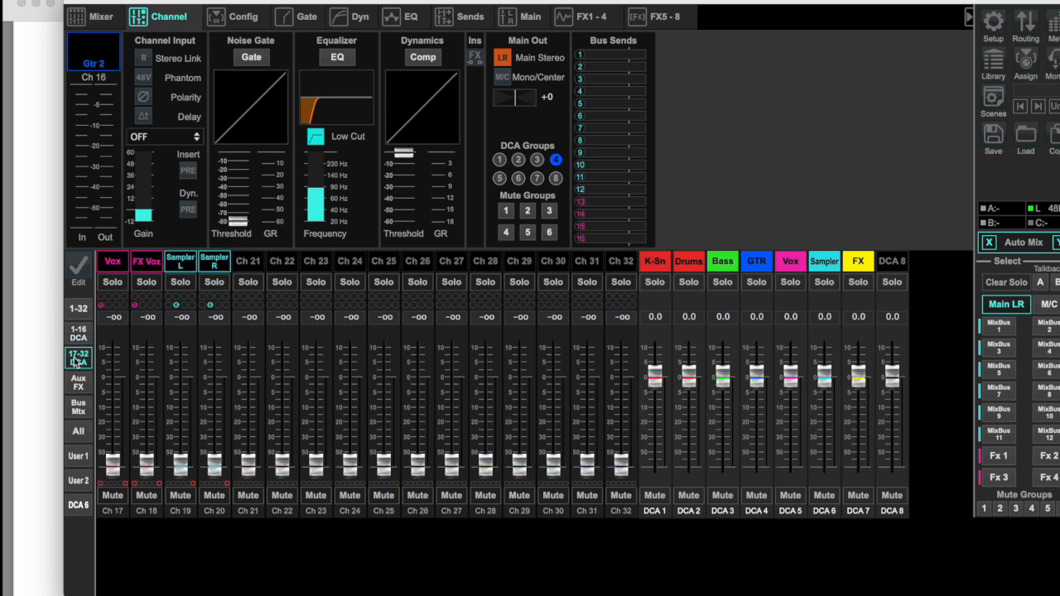
pyautogui.click(115, 262)
pyautogui.click(316, 137)
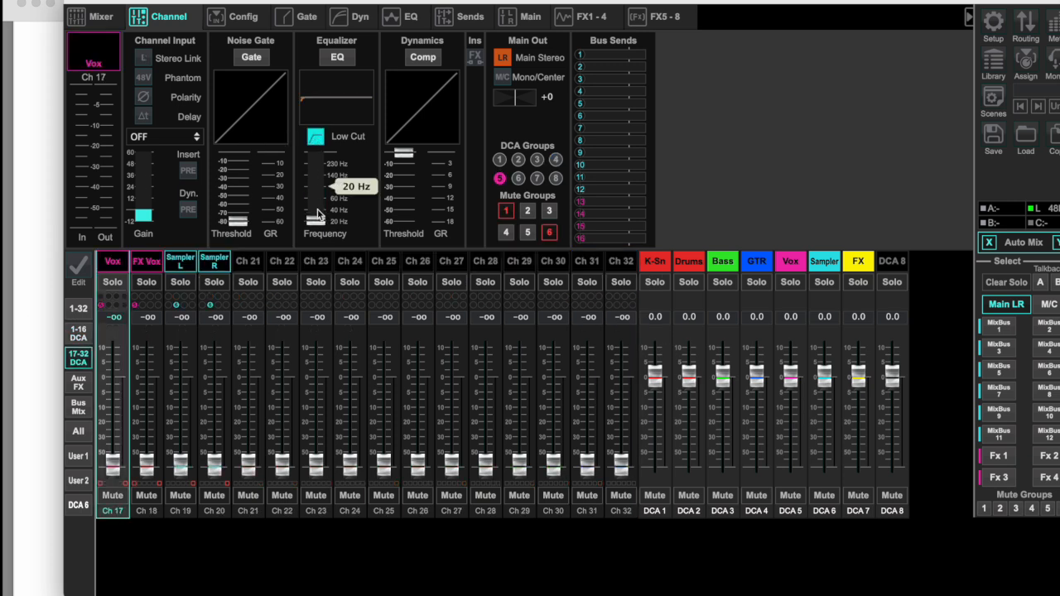
pyautogui.moveTo(317, 222); pyautogui.dragTo(311, 130)
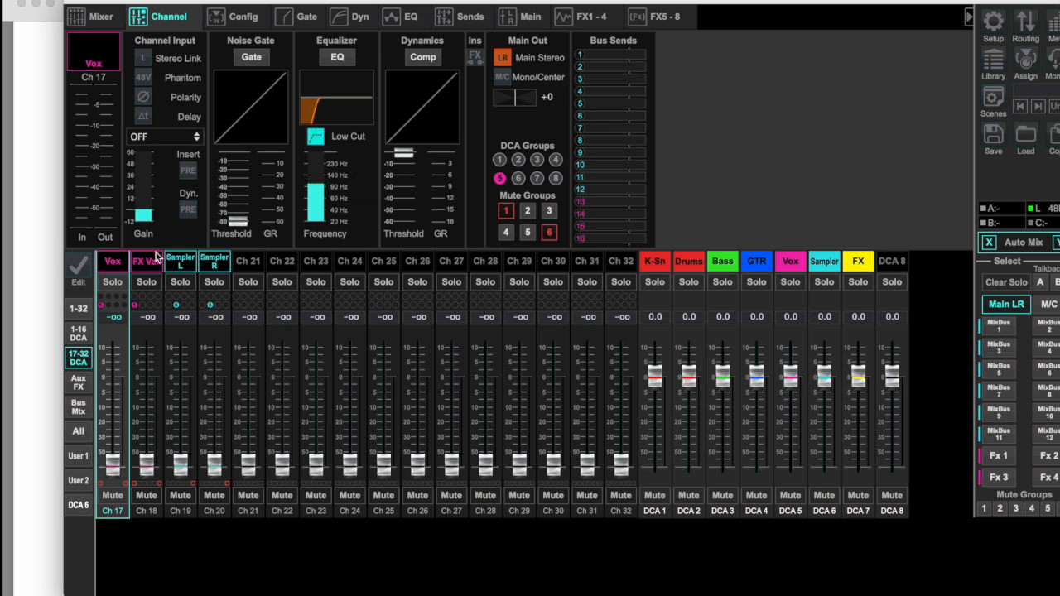
pyautogui.click(155, 260)
pyautogui.click(316, 137)
pyautogui.moveTo(315, 187); pyautogui.dragTo(345, 86)
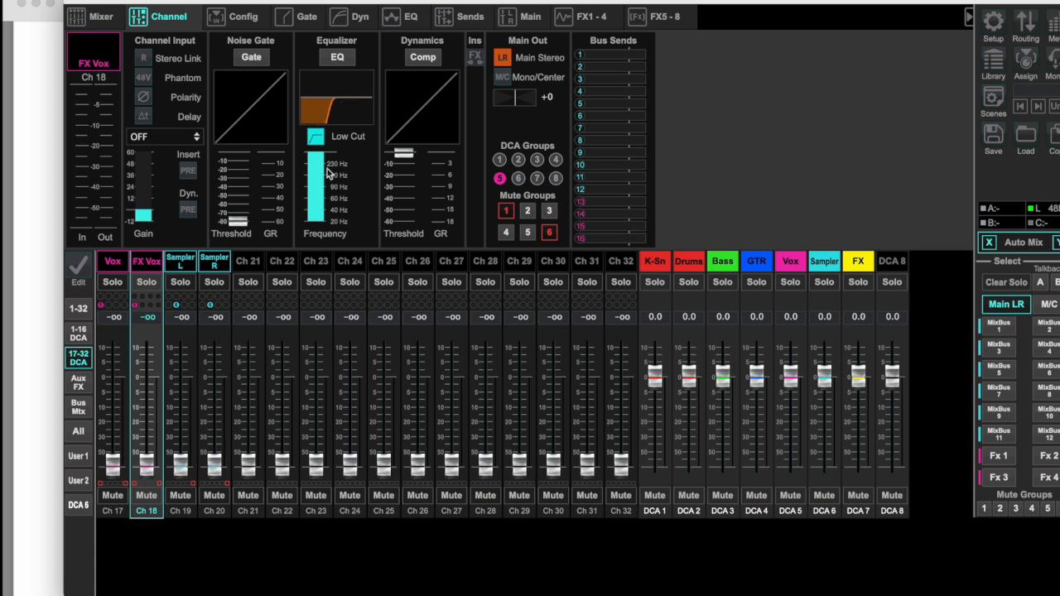
# - Turn on the low cut for Sampler L and Sampler R, with both frequencies at about 35 Hz
pyautogui.click(191, 264)
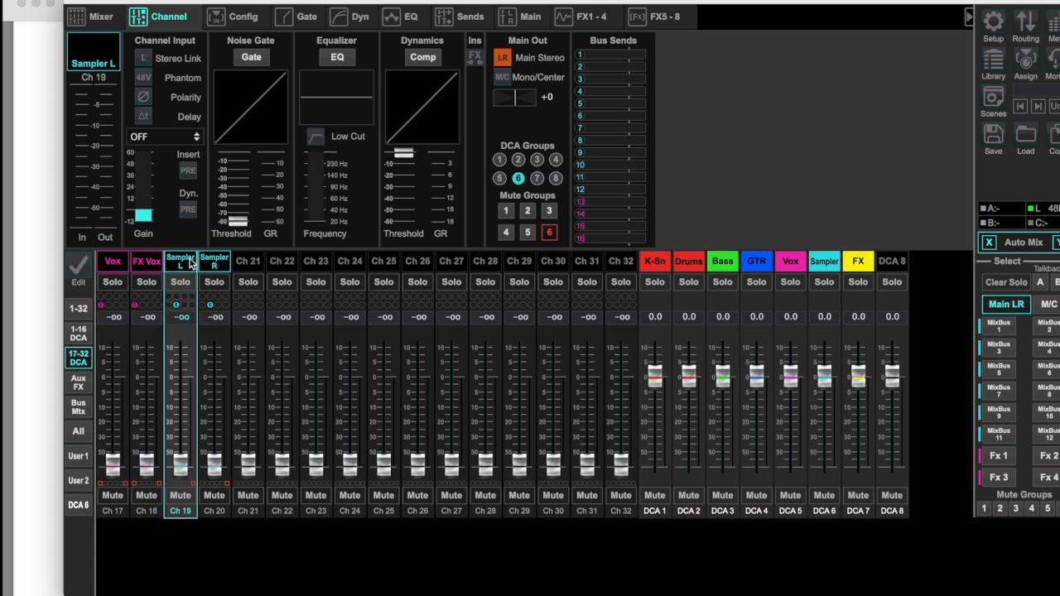
pyautogui.click(314, 141)
pyautogui.moveTo(317, 223); pyautogui.dragTo(313, 192)
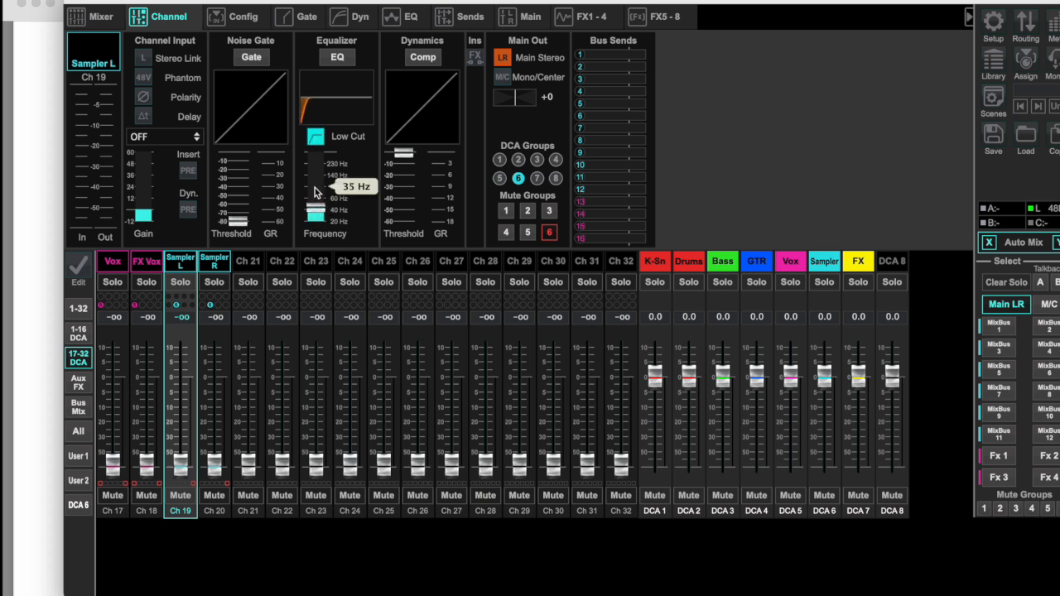
pyautogui.click(217, 262)
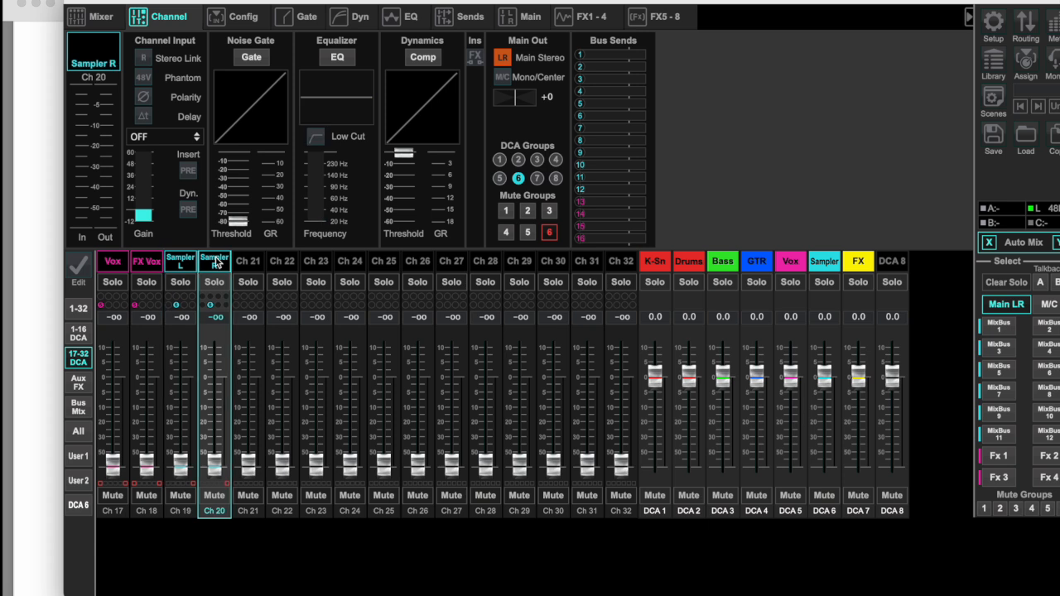
pyautogui.click(314, 138)
pyautogui.moveTo(316, 226); pyautogui.dragTo(315, 192)
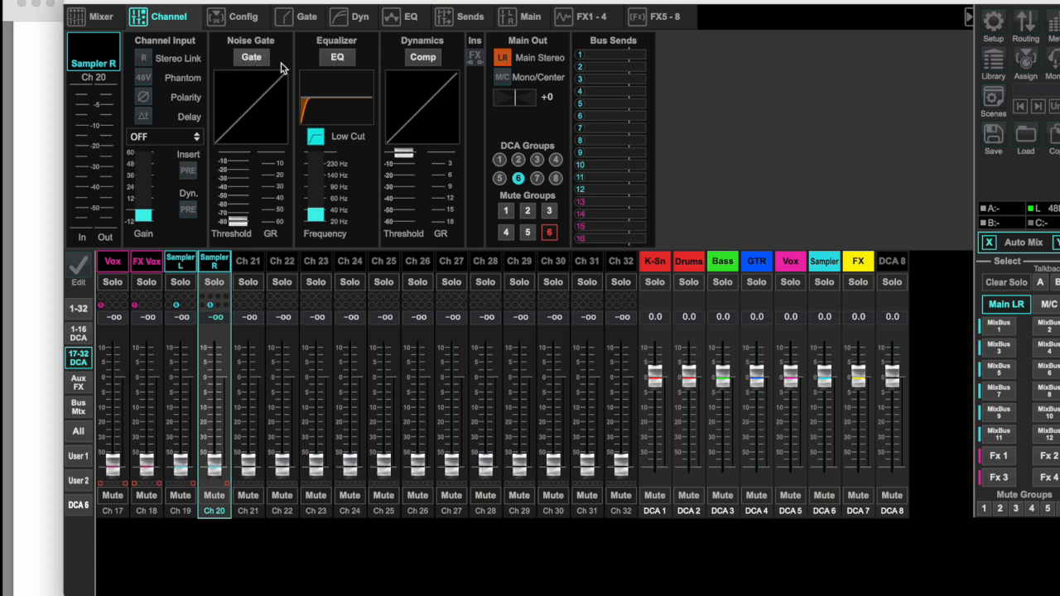
# - Enable the compressor on Sampler R and Sampler L and return to the Vox channel
pyautogui.click(423, 56)
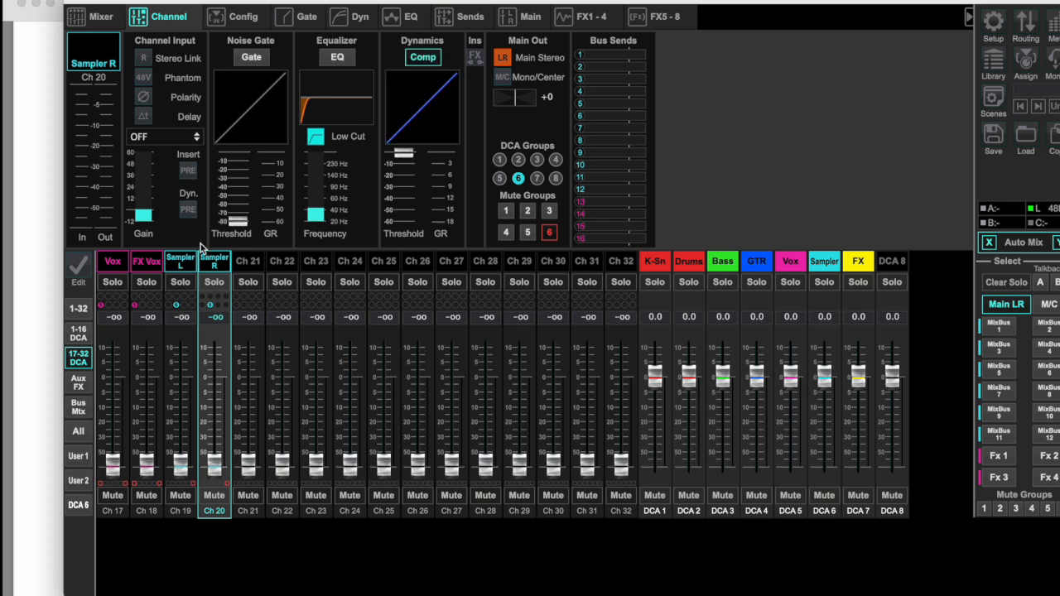
pyautogui.click(179, 261)
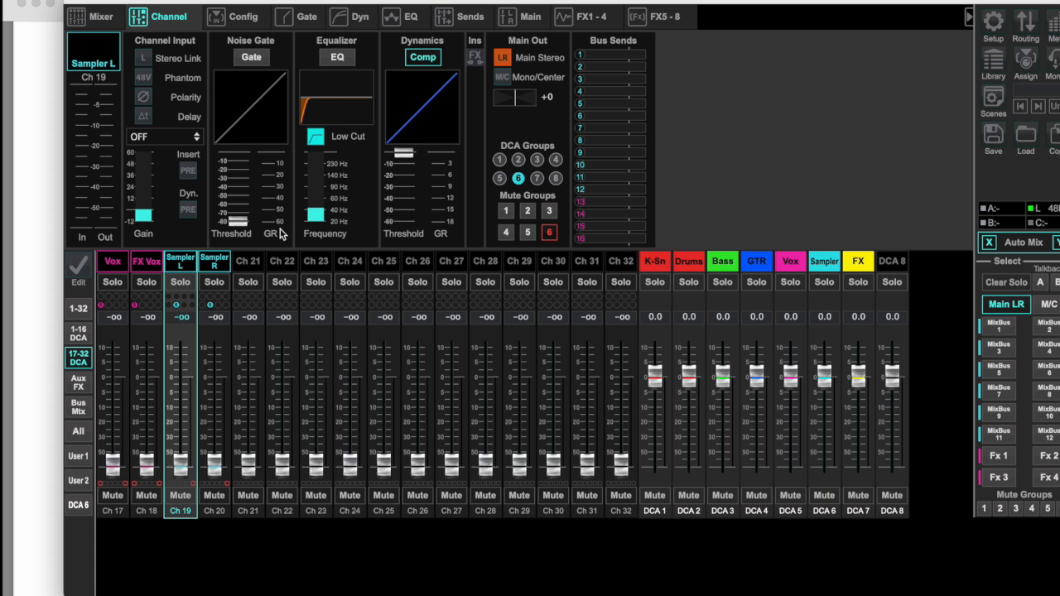
pyautogui.press('Left')
pyautogui.press('Left')
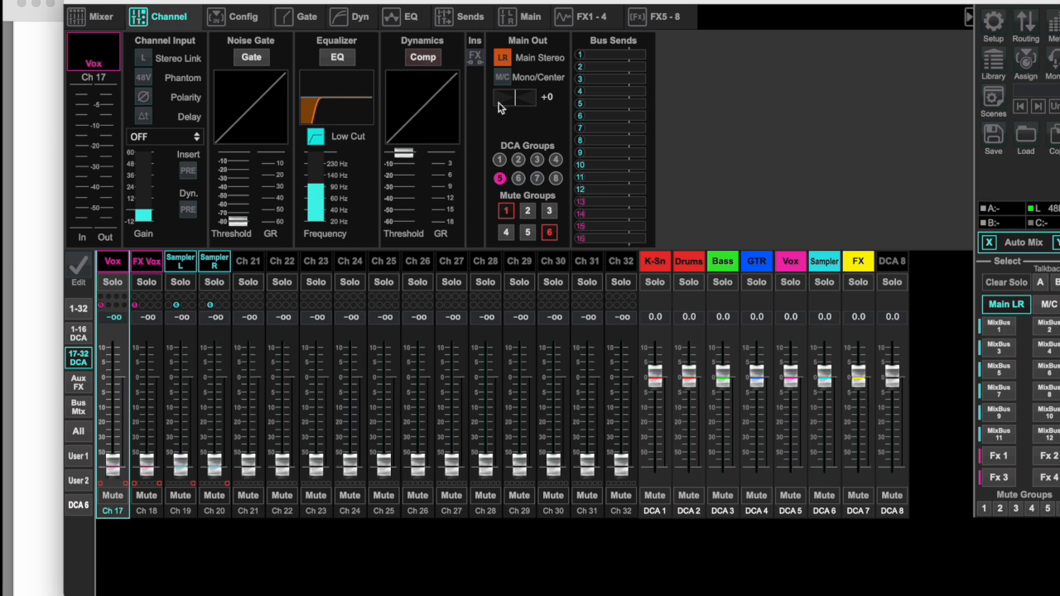
# - Rename MixBus 1 as Drum Fill and give it the white outlined label colour
pyautogui.click(78, 308)
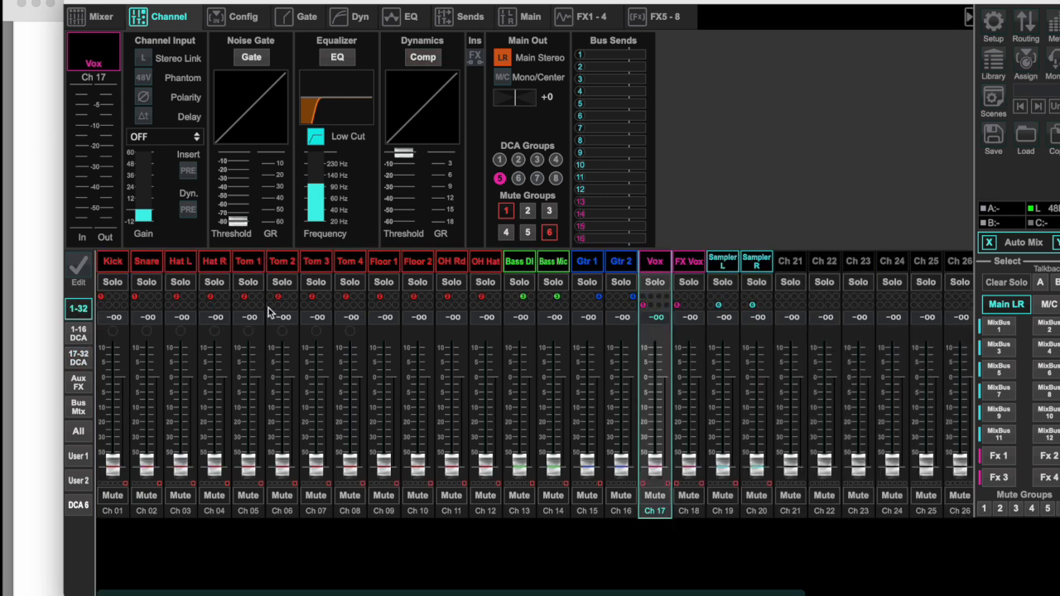
pyautogui.click(80, 335)
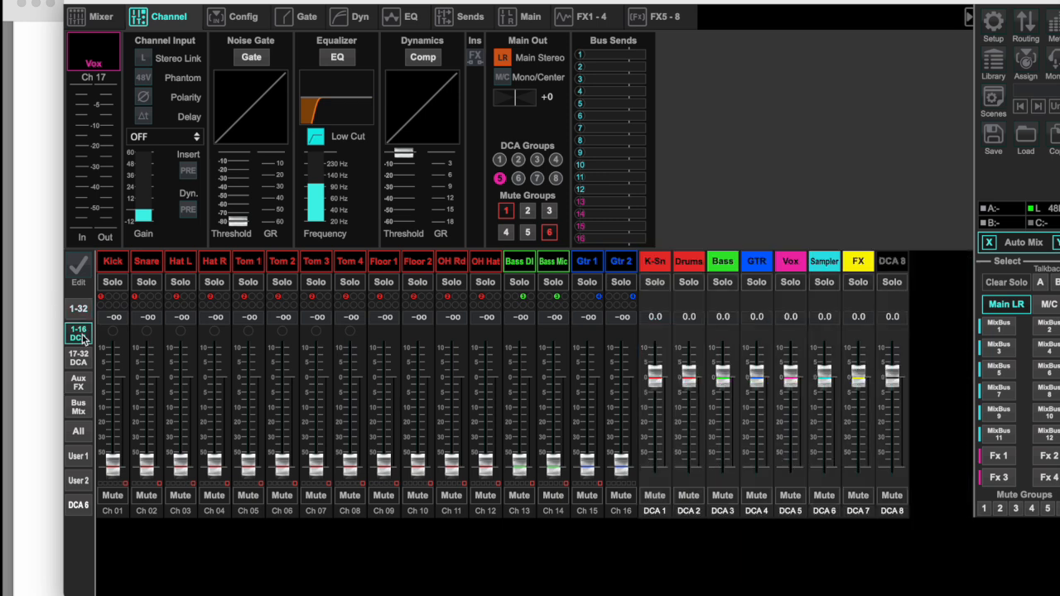
pyautogui.click(78, 380)
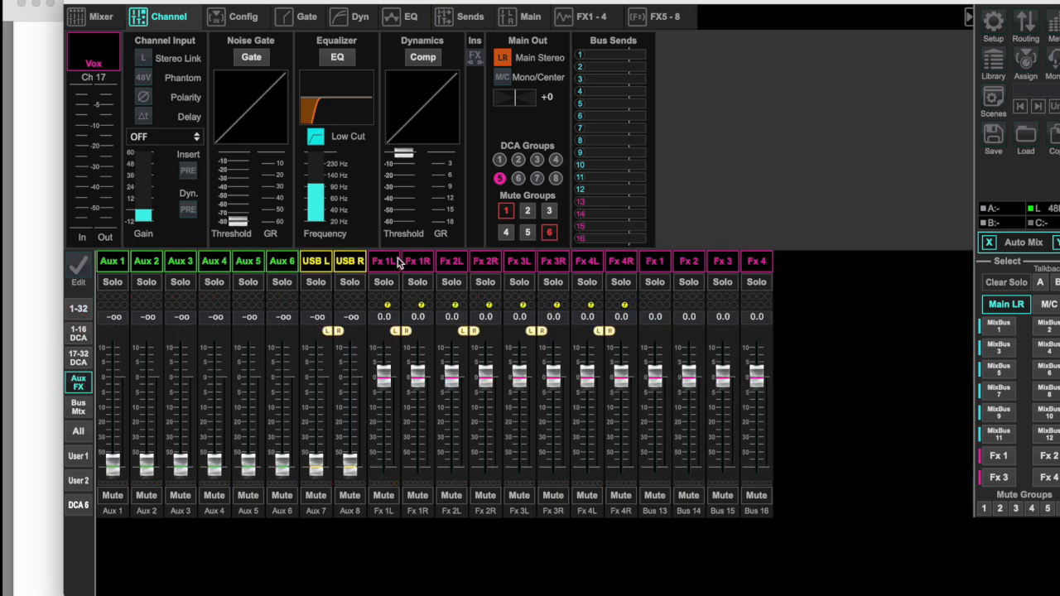
pyautogui.click(79, 406)
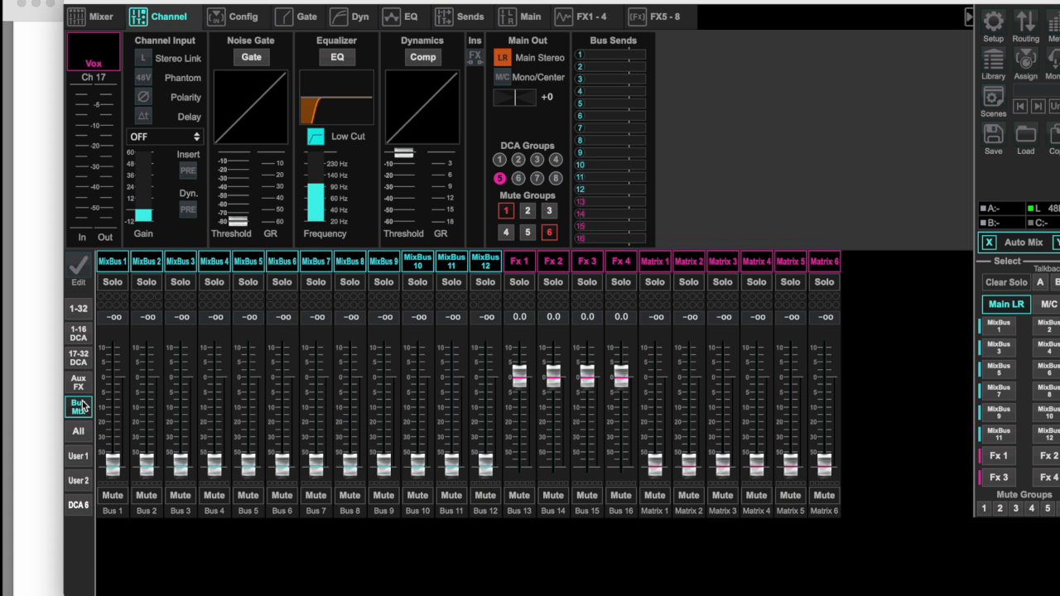
pyautogui.click(116, 263)
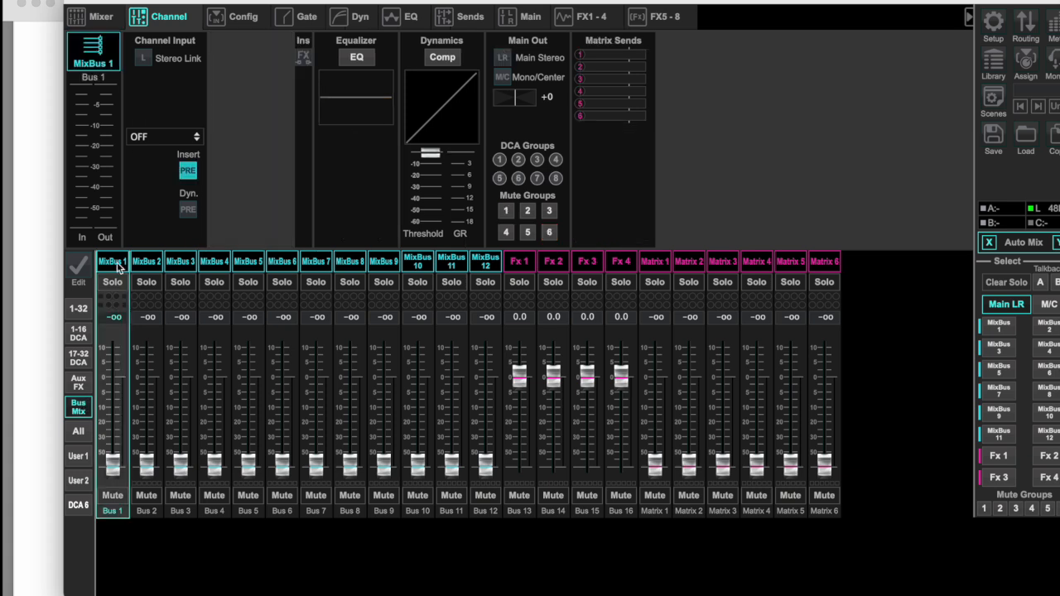
pyautogui.doubleClick(118, 263)
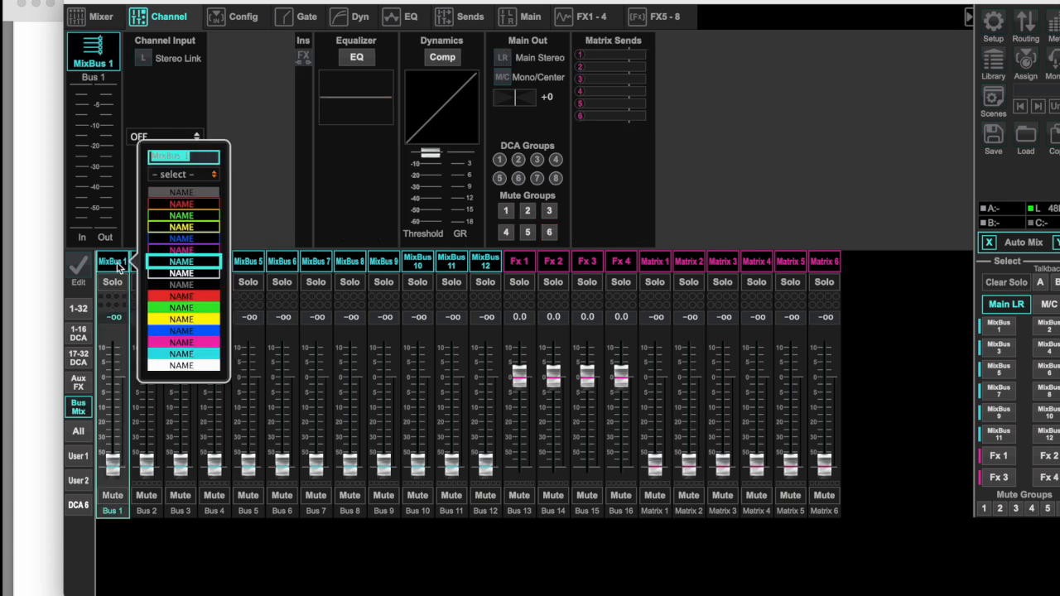
pyautogui.write('Drum Fill')
pyautogui.click(193, 274)
# - Rename MixBus 2 as Mon 2 and give it the white outlined label colour
pyautogui.click(150, 264)
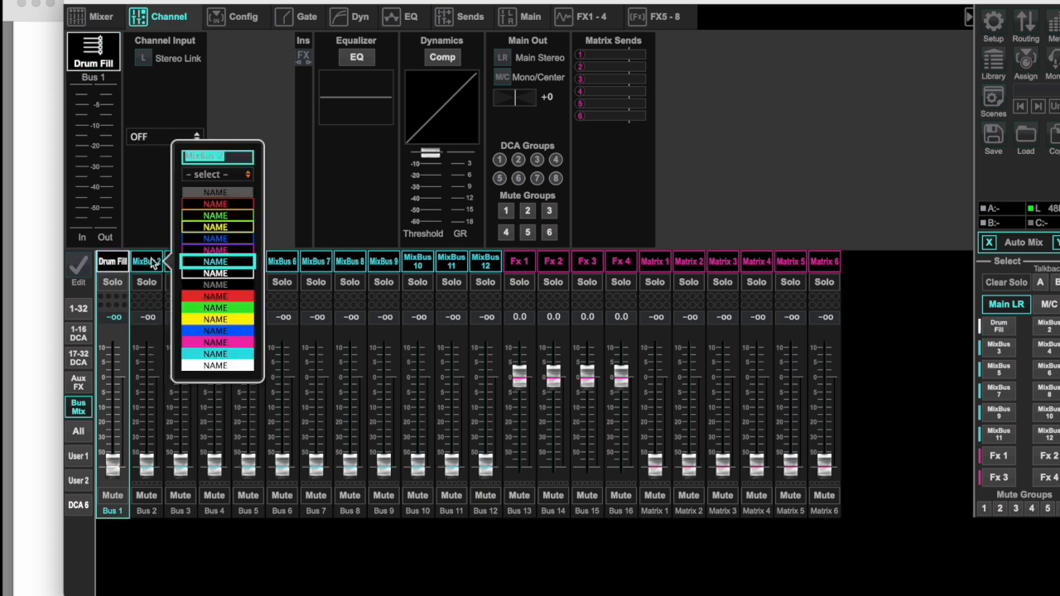
pyautogui.click(205, 276)
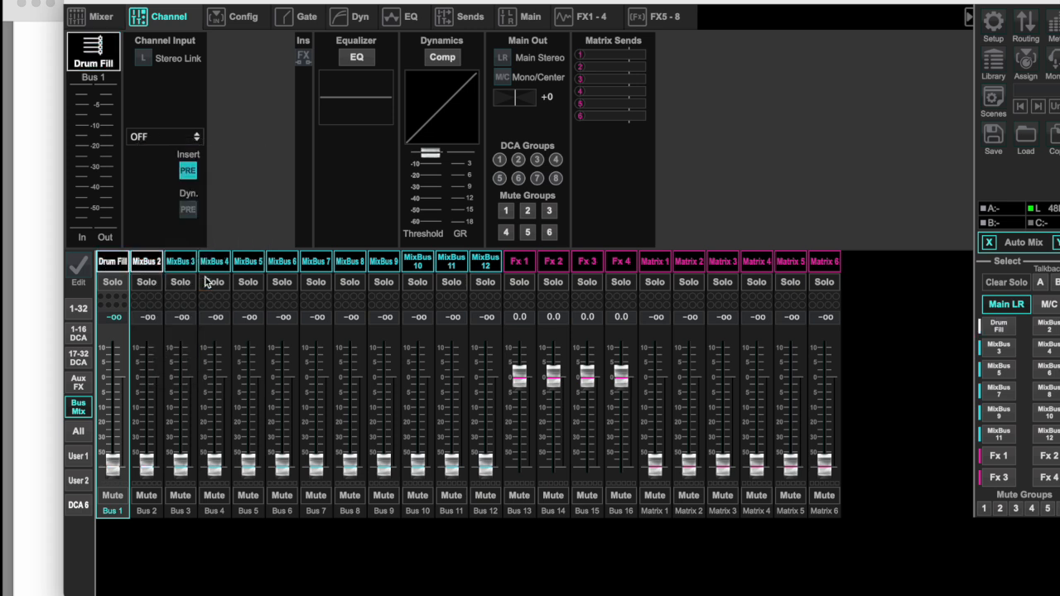
pyautogui.click(147, 263)
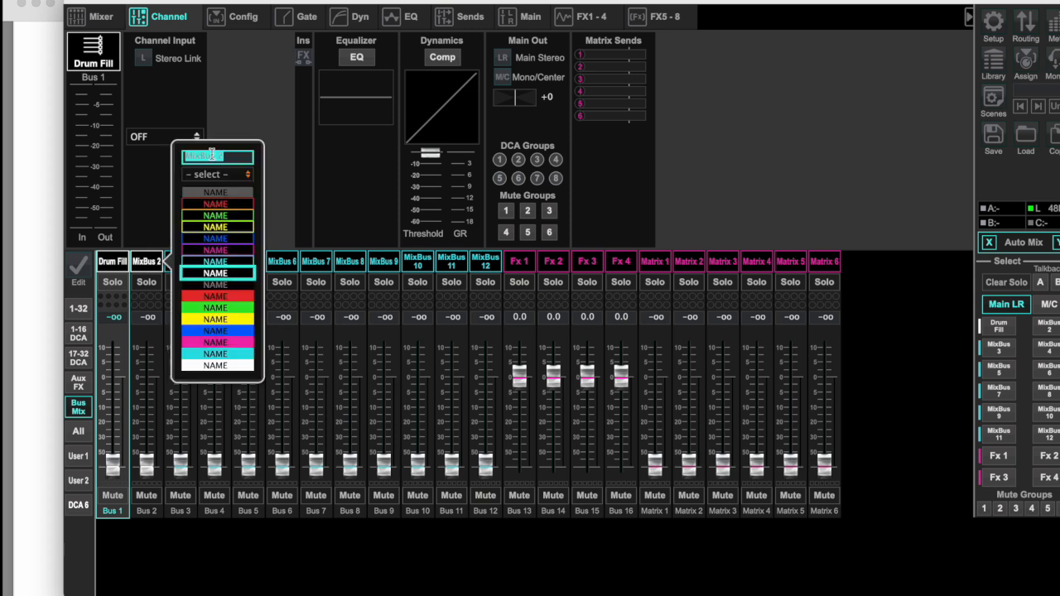
pyautogui.write('Mon 2')
pyautogui.click(231, 275)
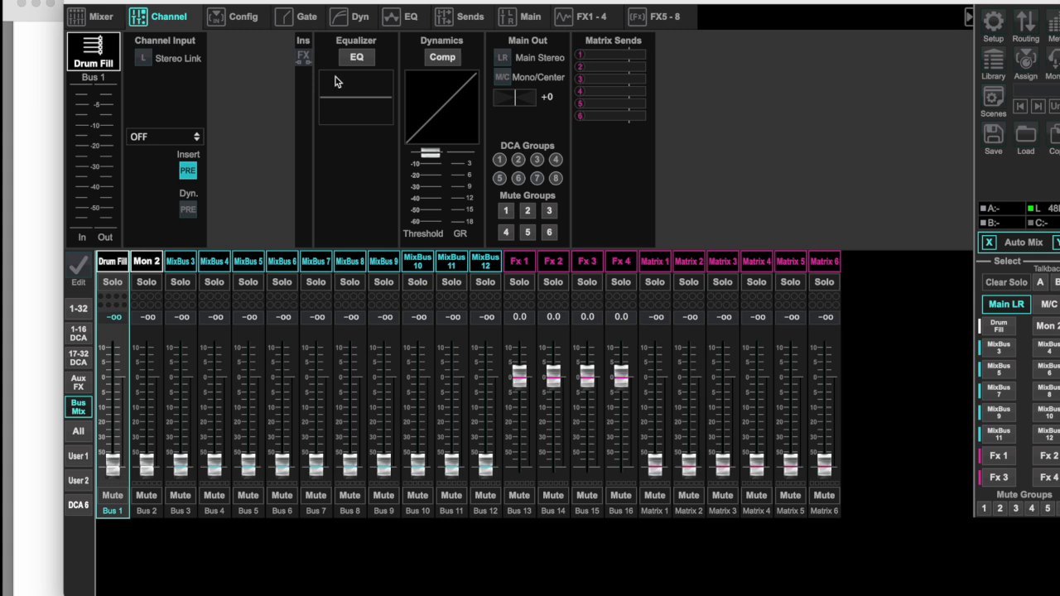
# - Switch to the stage plot PDF, review the drum fill and monitor notes, input list and stage layout, and return to the mixer
pyautogui.press('super+Tab')
pyautogui.scroll(-2, 421, 307)
pyautogui.scroll(-5, 419, 302)
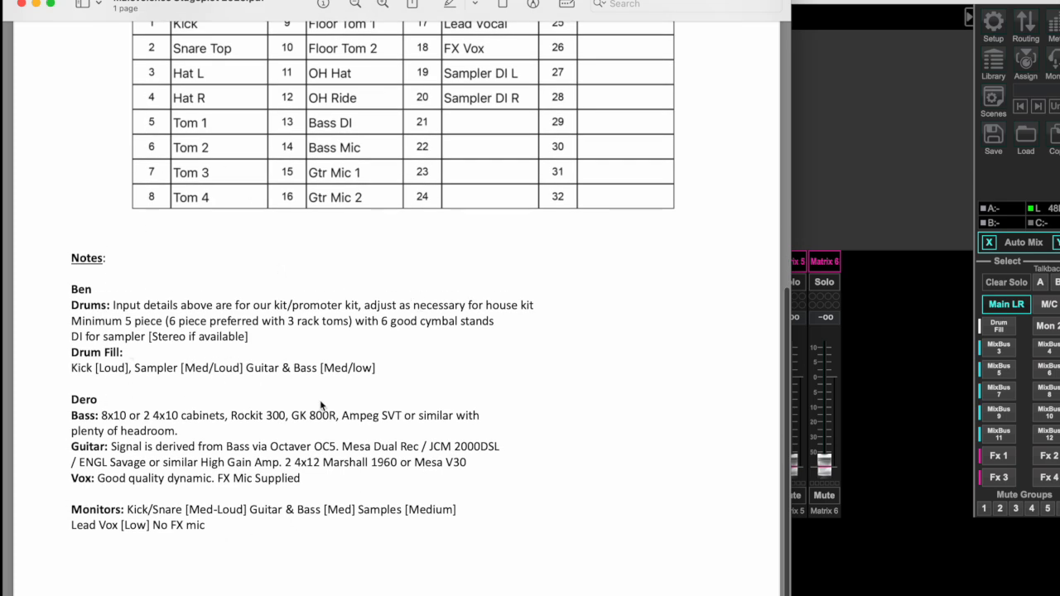
pyautogui.scroll(2, 320, 403)
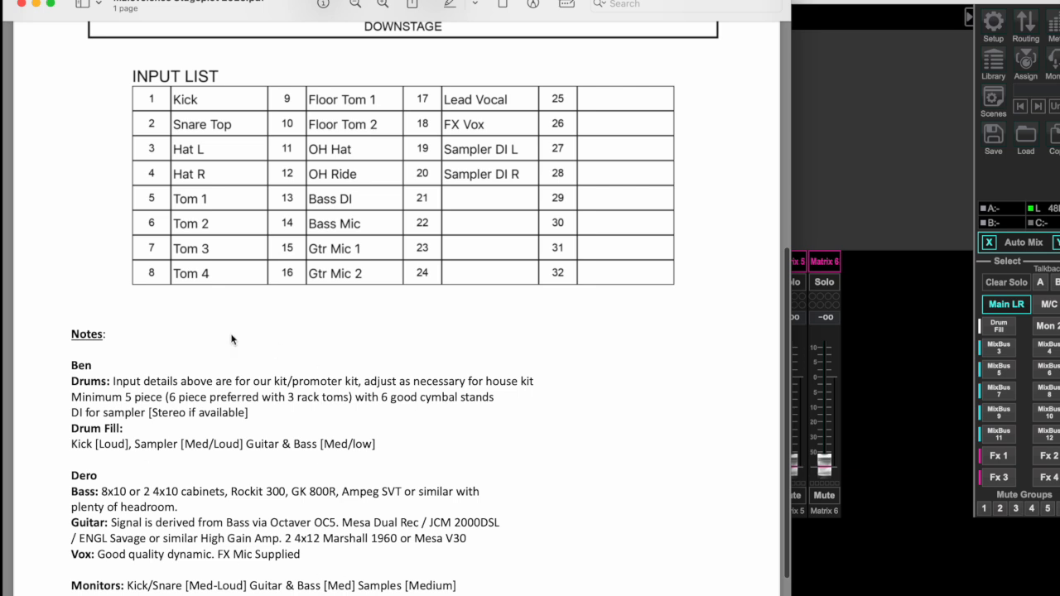
pyautogui.scroll(-1, 220, 540)
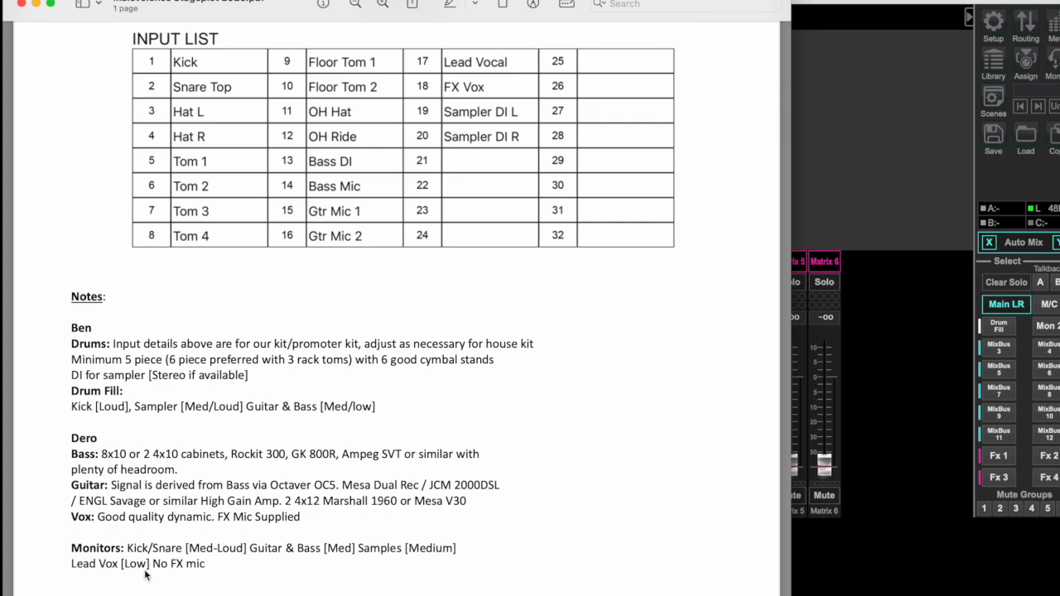
pyautogui.scroll(10, 254, 498)
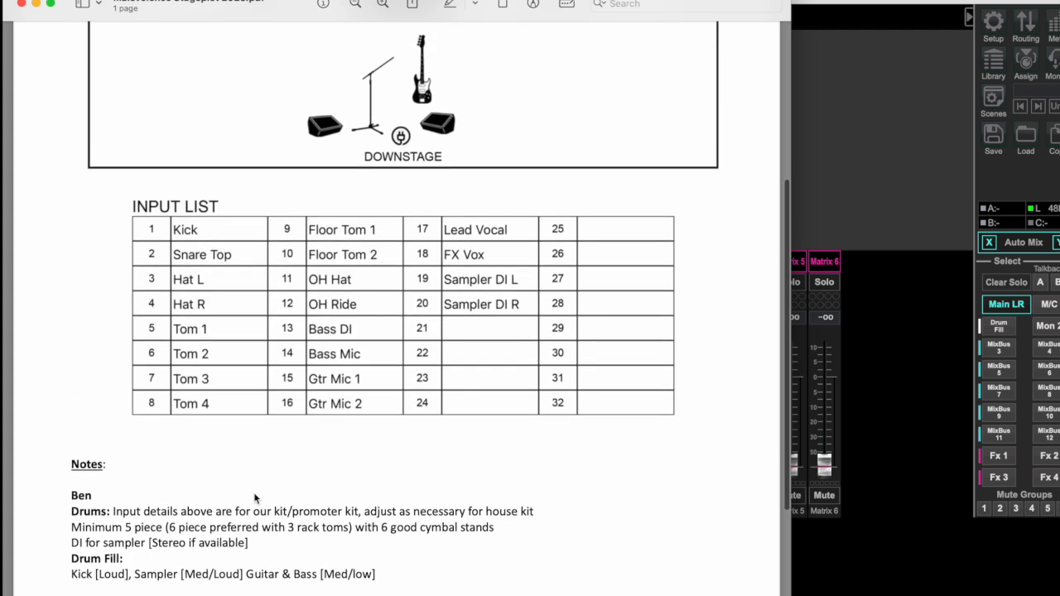
pyautogui.scroll(3, 254, 498)
pyautogui.scroll(-12, 255, 498)
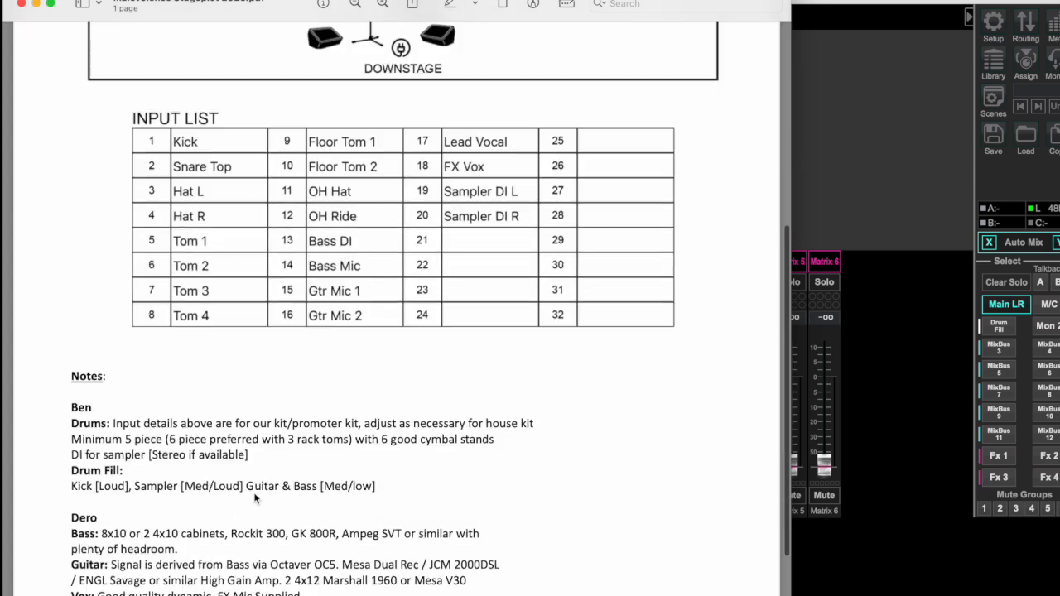
pyautogui.scroll(7, 255, 498)
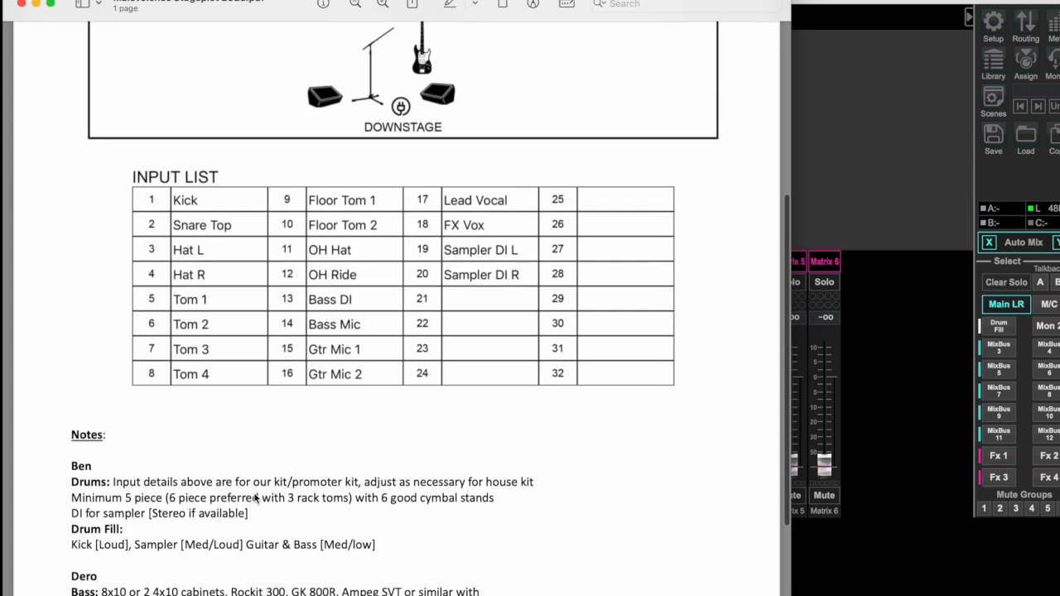
pyautogui.scroll(7, 254, 497)
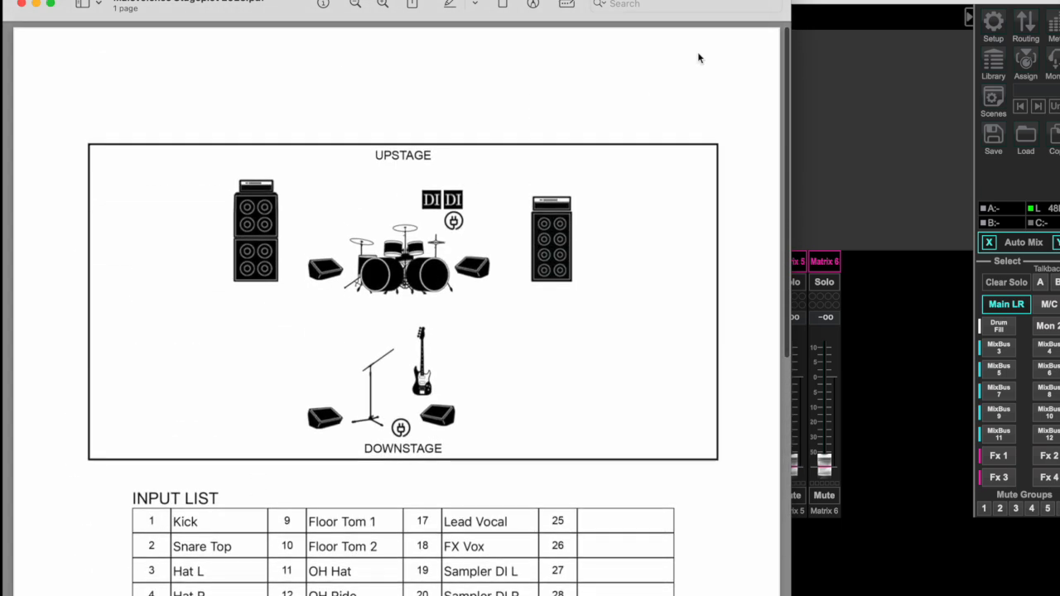
pyautogui.click(856, 82)
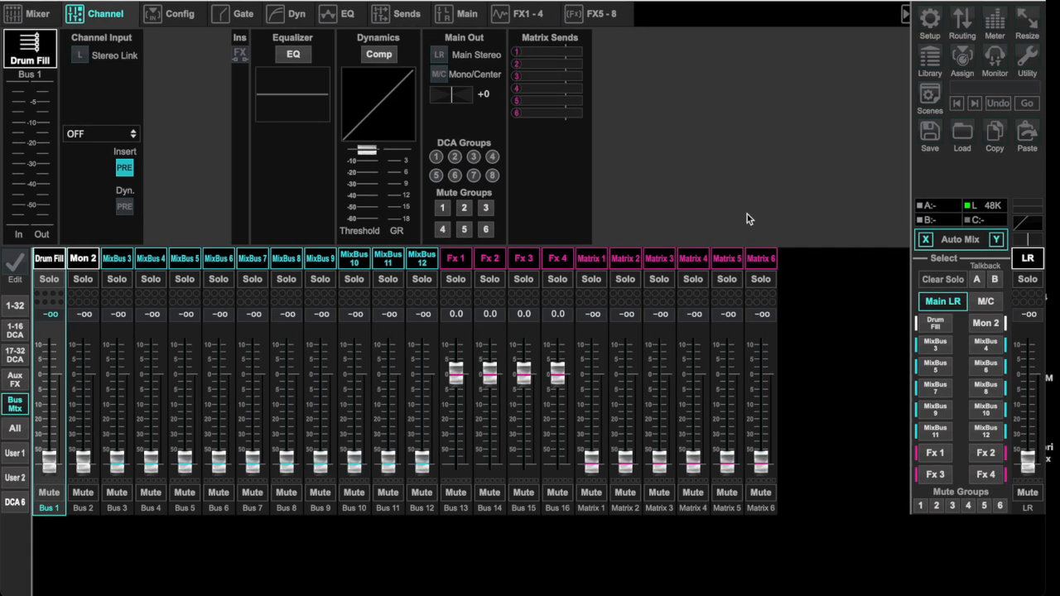
# - Save the setup with all parameter groups included as a scene file named Malevolence X32 2025 in the home folder
pyautogui.click(929, 135)
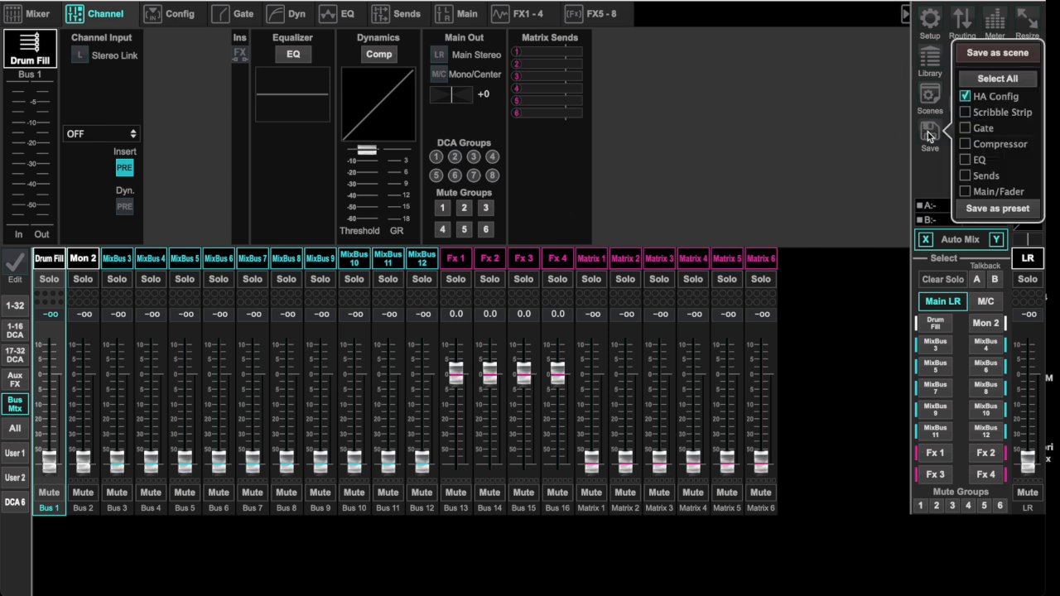
pyautogui.click(990, 54)
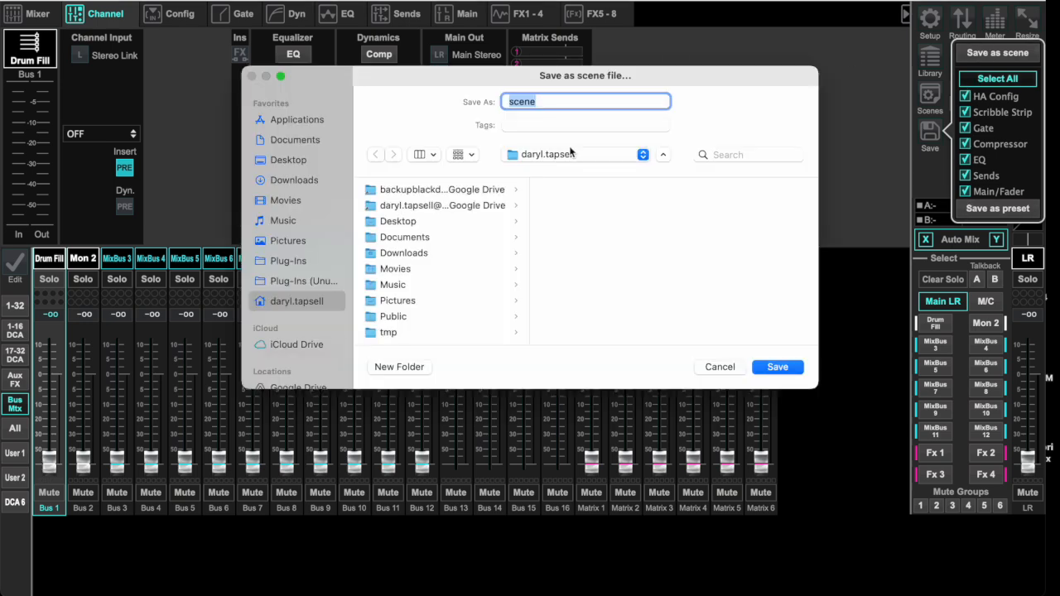
pyautogui.press('Left')
pyautogui.write('Malevolence X32')
pyautogui.press('shift+super+Right')
pyautogui.write('2025')
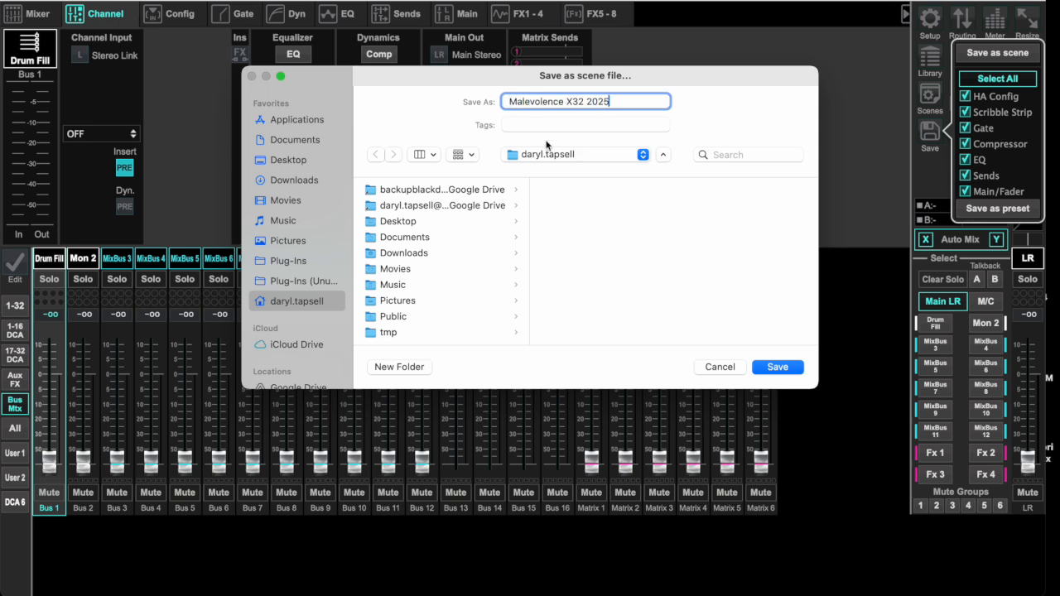
pyautogui.click(778, 366)
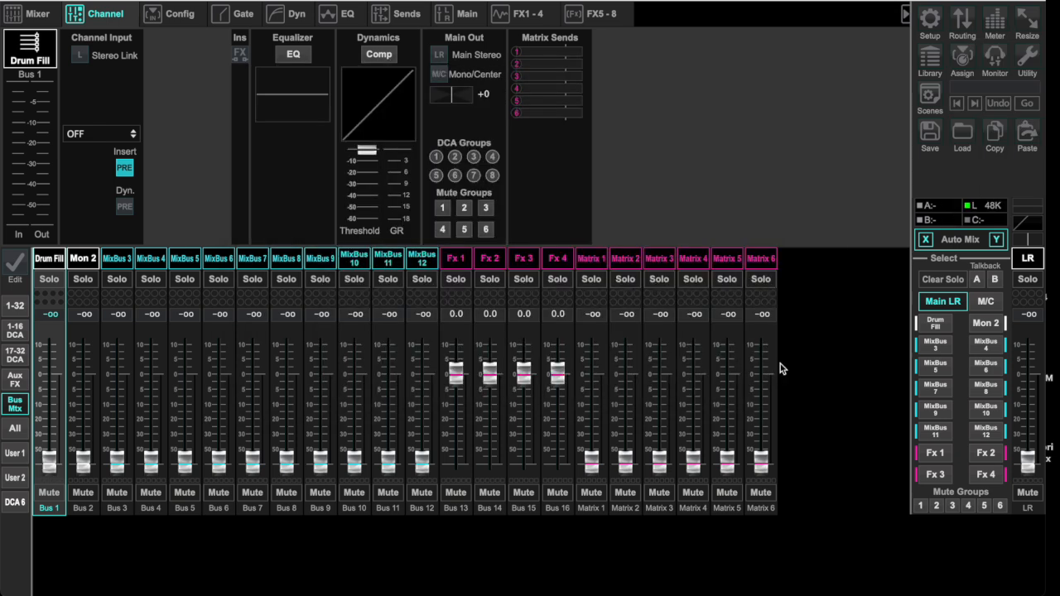